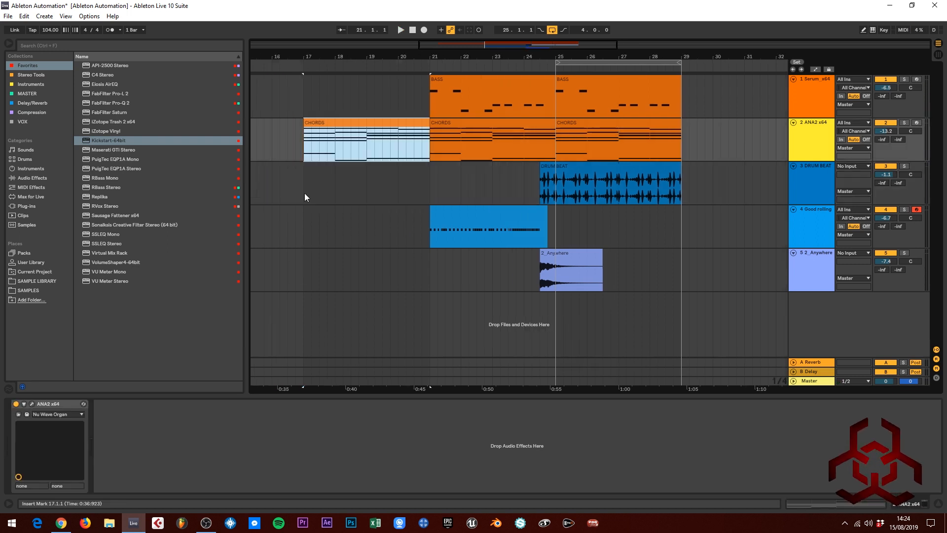
- Turn on Automation Mode to show the automation lanes on all tracks in the arrangement
{"action": "left_click", "coordinate": [303, 193]}
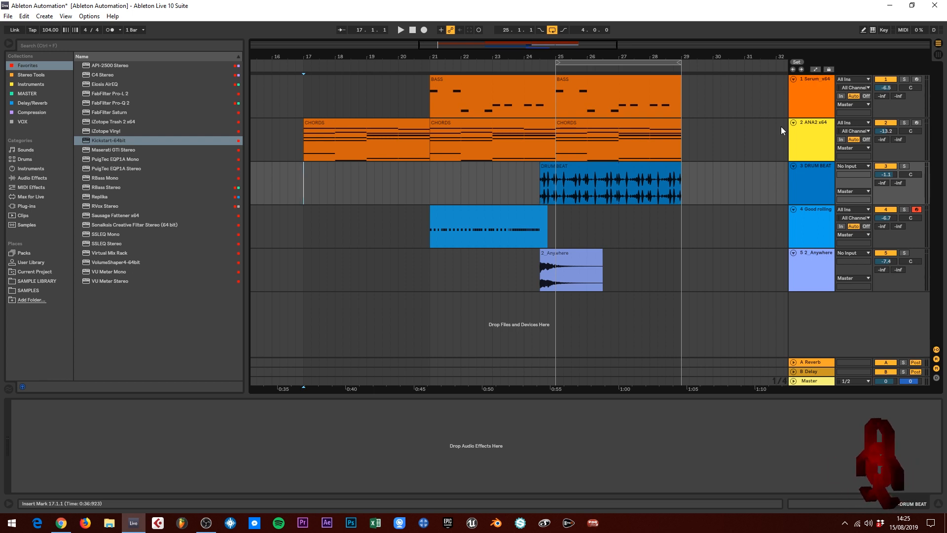
{"action": "left_click", "coordinate": [8, 503]}
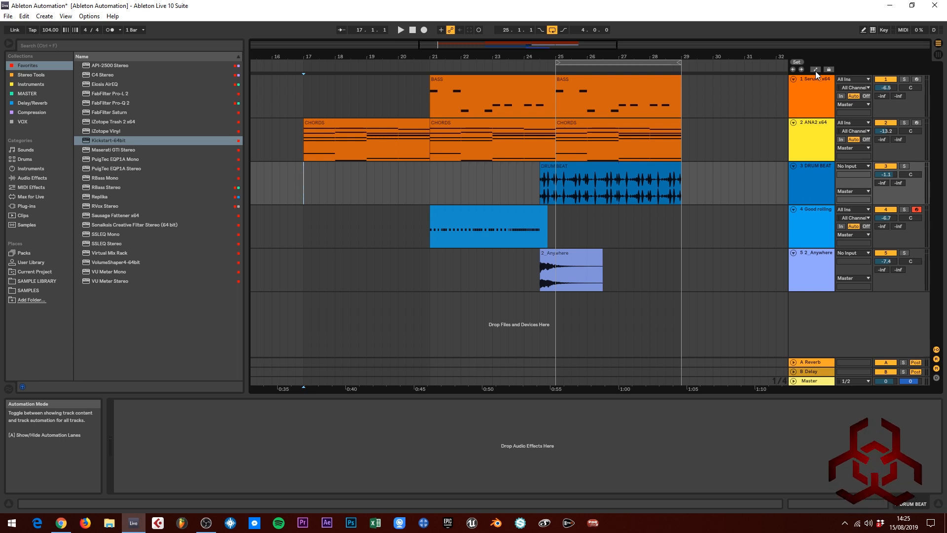
{"action": "key", "text": "a"}
{"action": "key", "text": "a"}
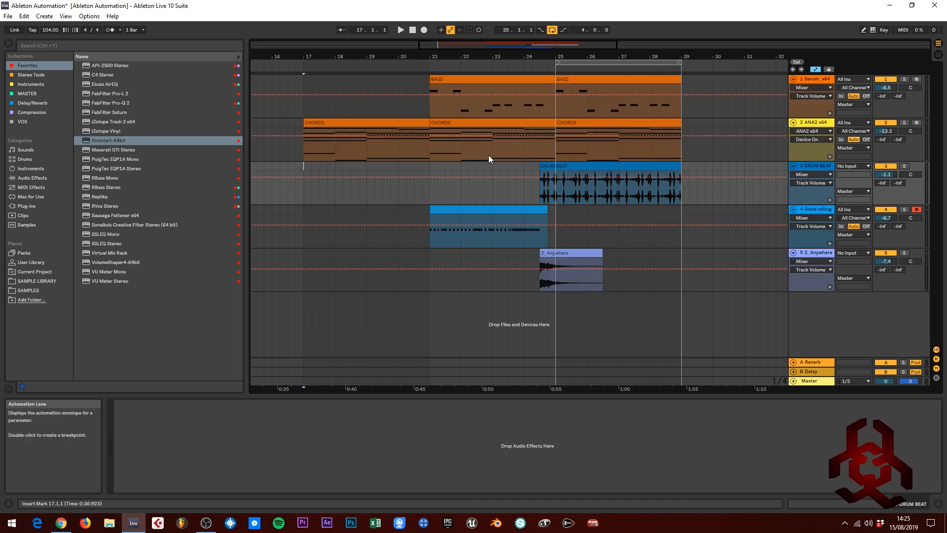
{"action": "key", "text": "a"}
{"action": "key", "text": "a"}
{"action": "key", "text": "a"}
{"action": "key", "text": "a"}
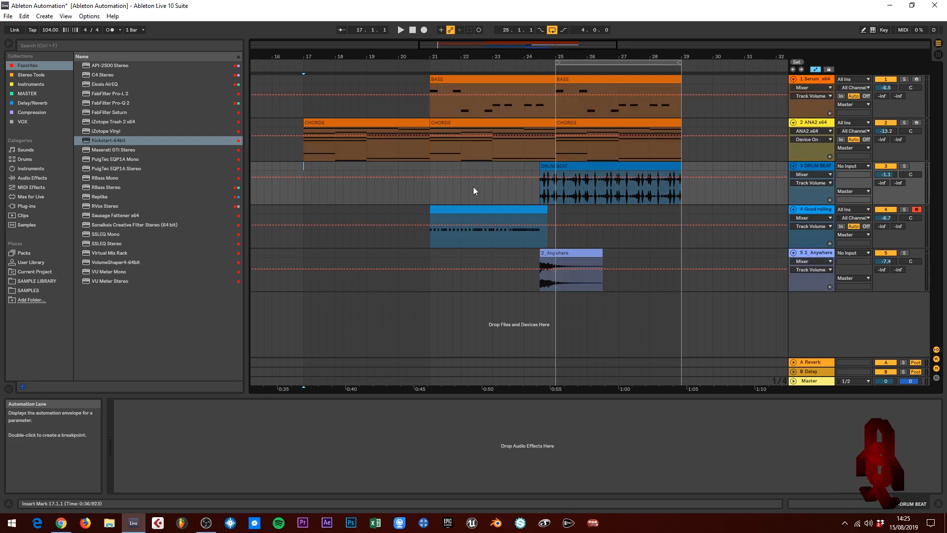
{"action": "key", "text": "a"}
{"action": "key", "text": "a"}
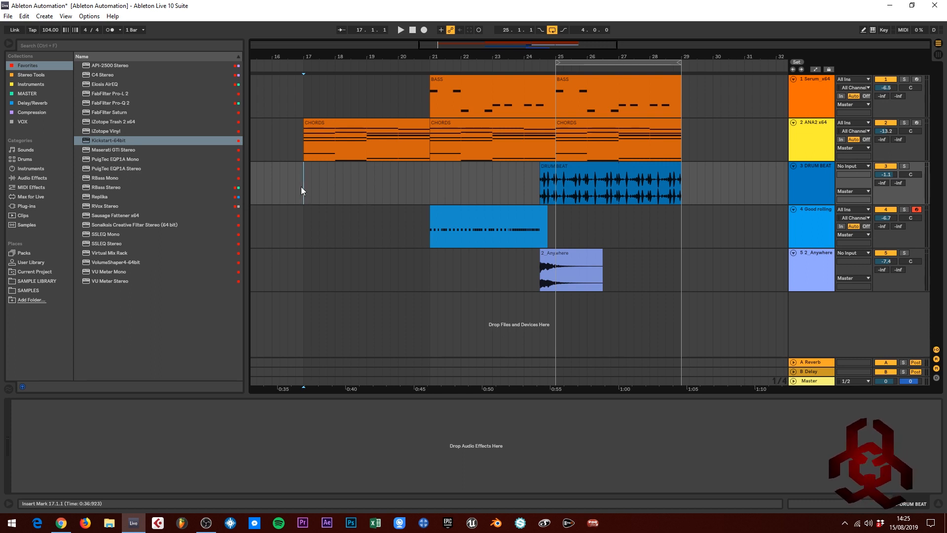
{"action": "key", "text": "a"}
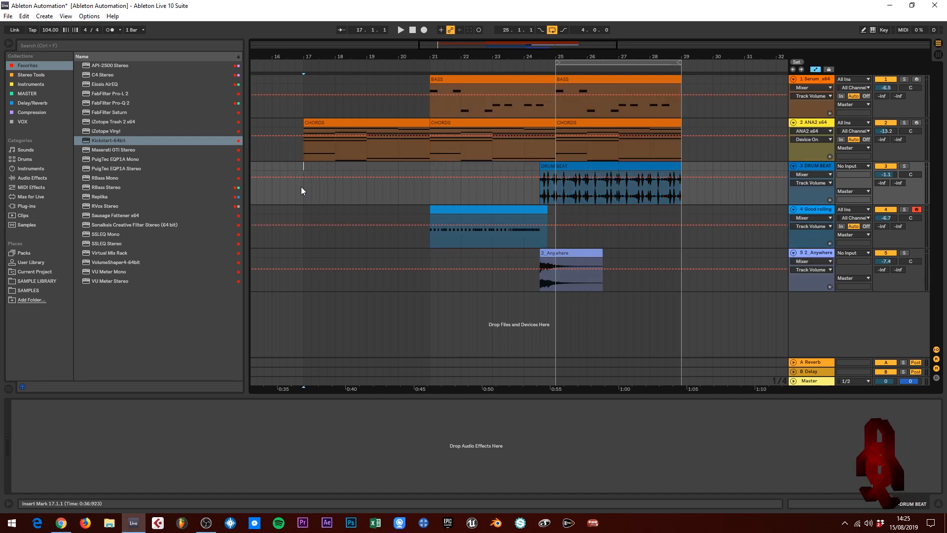
- Play back the beginning of the first CHORDS clip from bar 17
{"action": "left_click_drag", "start_coordinate": [417, 49], "coordinate": [434, 50]}
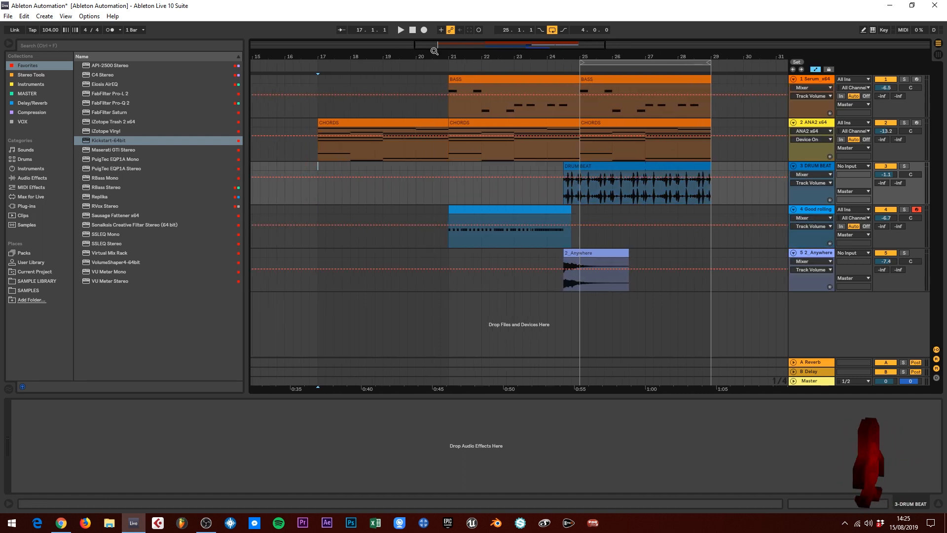
{"action": "left_click", "coordinate": [349, 123]}
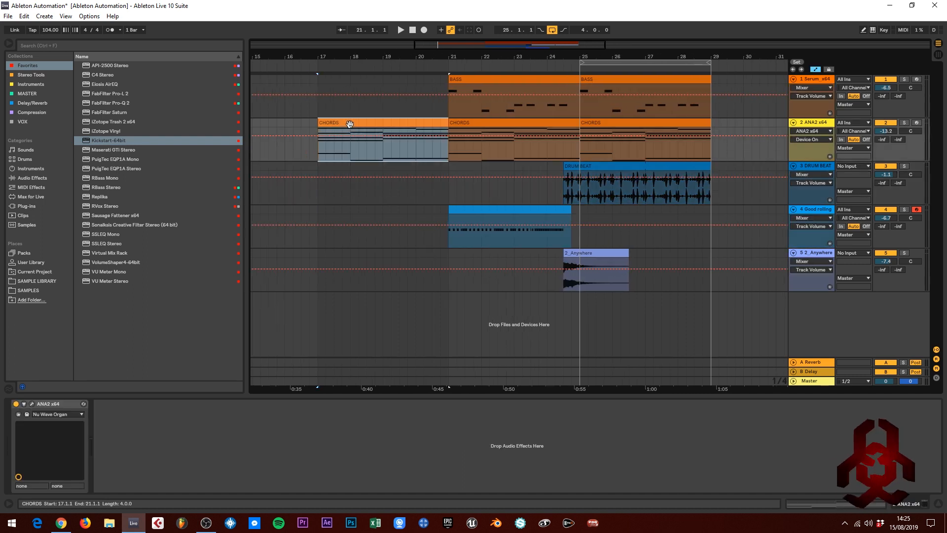
{"action": "key", "text": "space"}
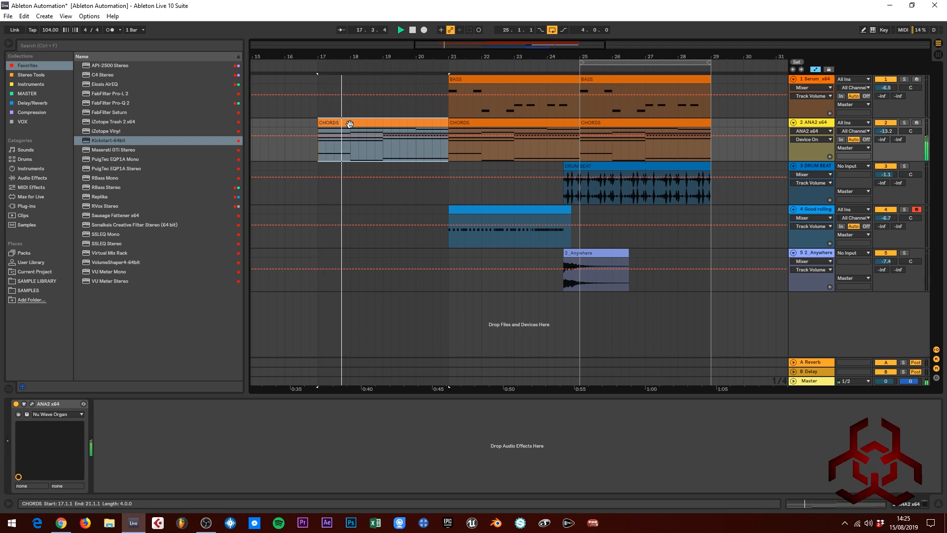
{"action": "key", "text": "space"}
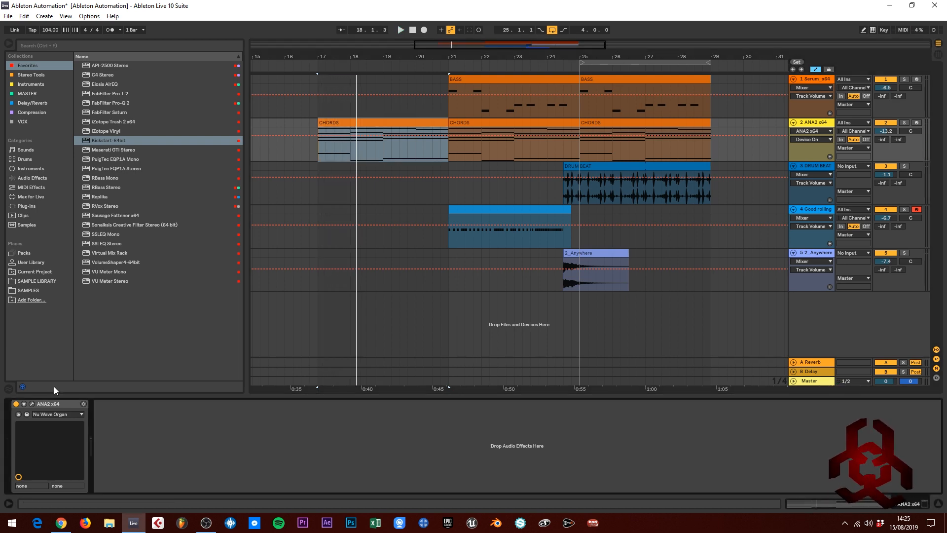
- Adjust the ANA2 synth's Cutoff 1/2 knob to about 54 Hz so the track's automation lane targets Filter Master Freq, and close the plug-in window
{"action": "left_click", "coordinate": [31, 404]}
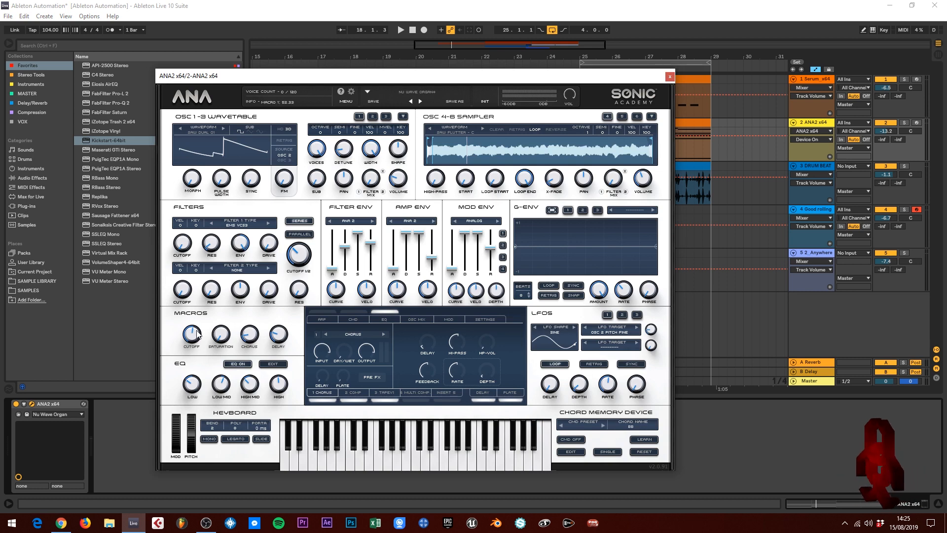
{"action": "left_click_drag", "start_coordinate": [400, 78], "coordinate": [410, 77]}
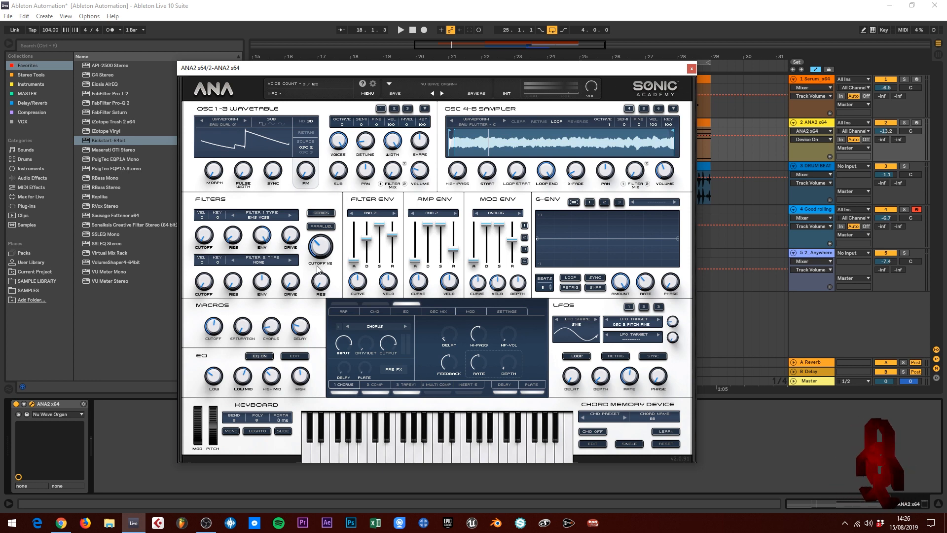
{"action": "left_click", "coordinate": [323, 250]}
{"action": "mouse_move", "coordinate": [323, 250]}
{"action": "left_mouse_down"}
{"action": "mouse_move", "coordinate": [332, 214]}
{"action": "mouse_move", "coordinate": [333, 241]}
{"action": "mouse_move", "coordinate": [318, 241]}
{"action": "mouse_move", "coordinate": [317, 252]}
{"action": "left_mouse_up"}
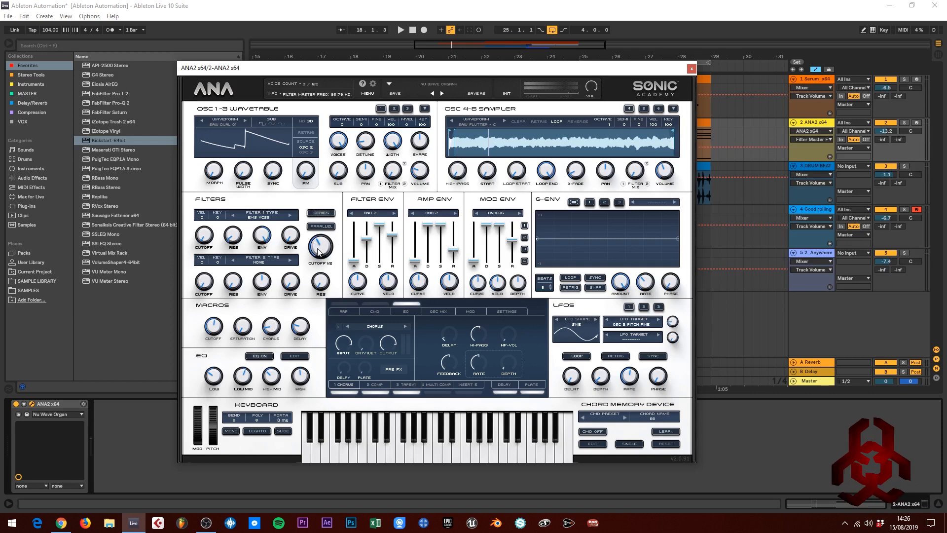
{"action": "left_click", "coordinate": [293, 240]}
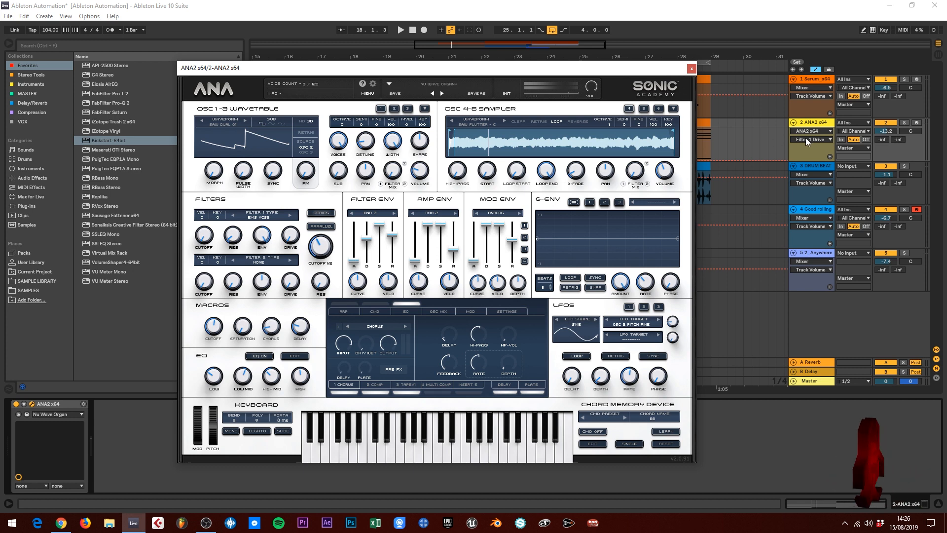
{"action": "left_click", "coordinate": [322, 246]}
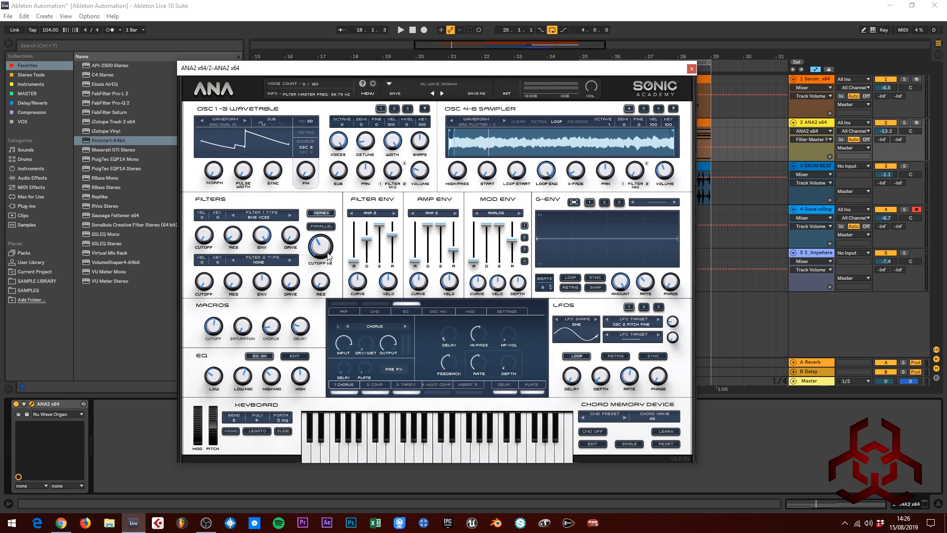
{"action": "left_click_drag", "start_coordinate": [327, 256], "coordinate": [324, 256]}
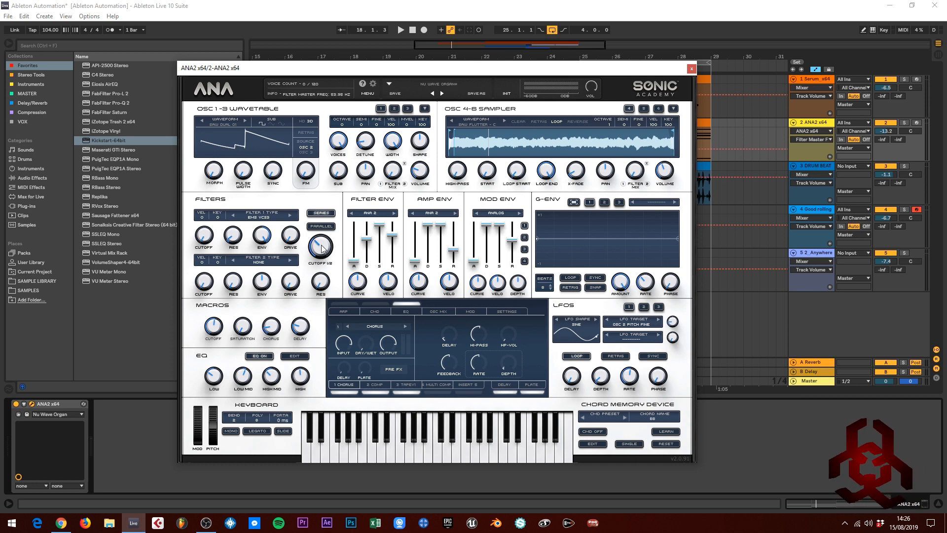
{"action": "left_click", "coordinate": [692, 69]}
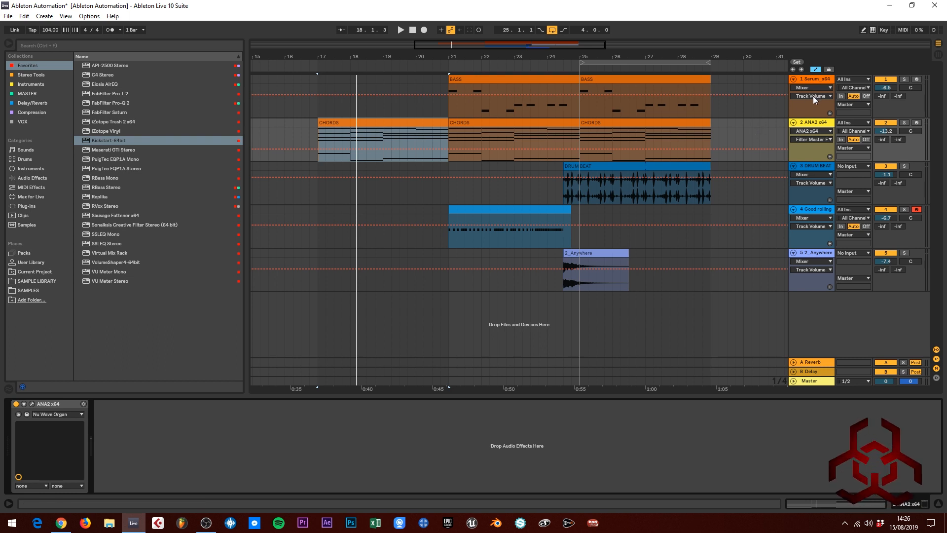
- Look through the ANA2 x64 track's Mixer automation parameters and return the lane to the synth's Filter Master Freq
{"action": "left_click", "coordinate": [823, 130]}
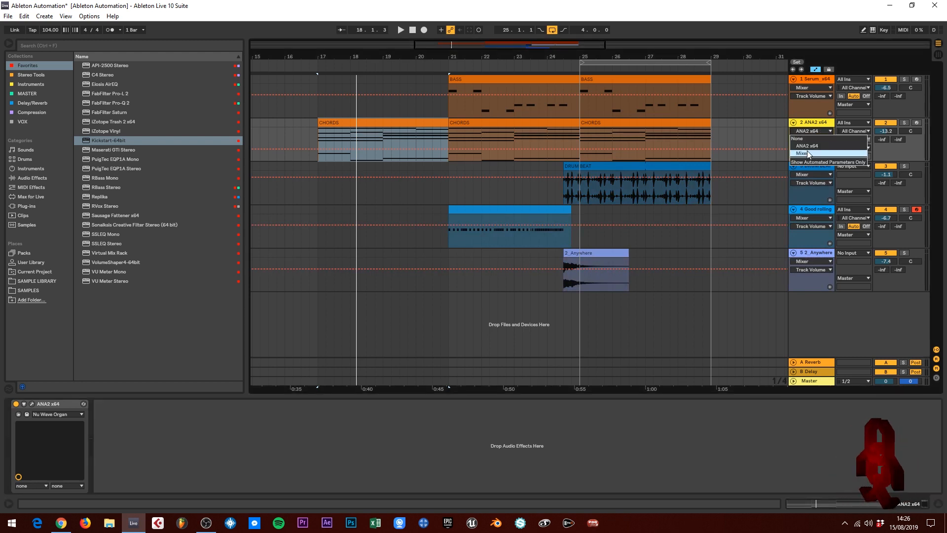
{"action": "left_click", "coordinate": [807, 152]}
{"action": "left_click", "coordinate": [816, 140]}
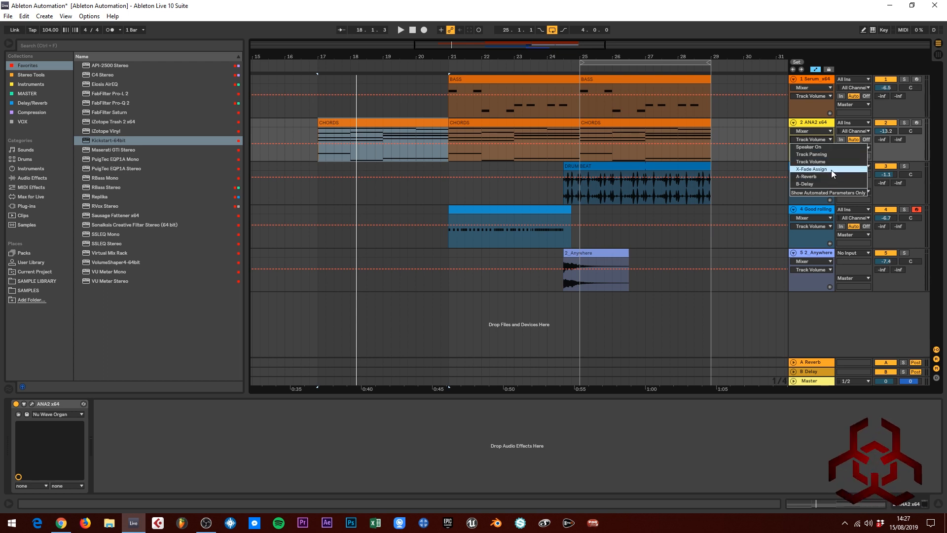
{"action": "left_click", "coordinate": [828, 142]}
{"action": "left_click", "coordinate": [824, 131]}
{"action": "left_click", "coordinate": [822, 146]}
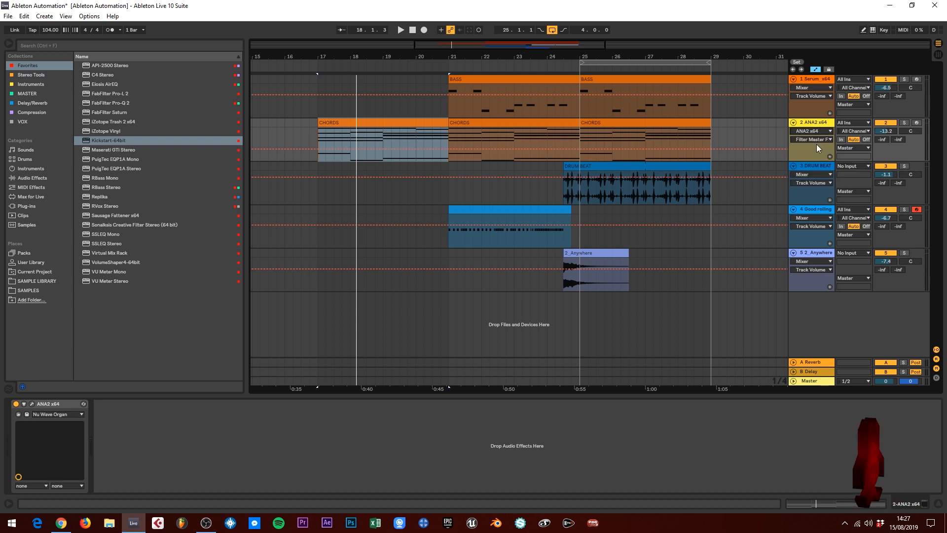
{"action": "left_click", "coordinate": [818, 139]}
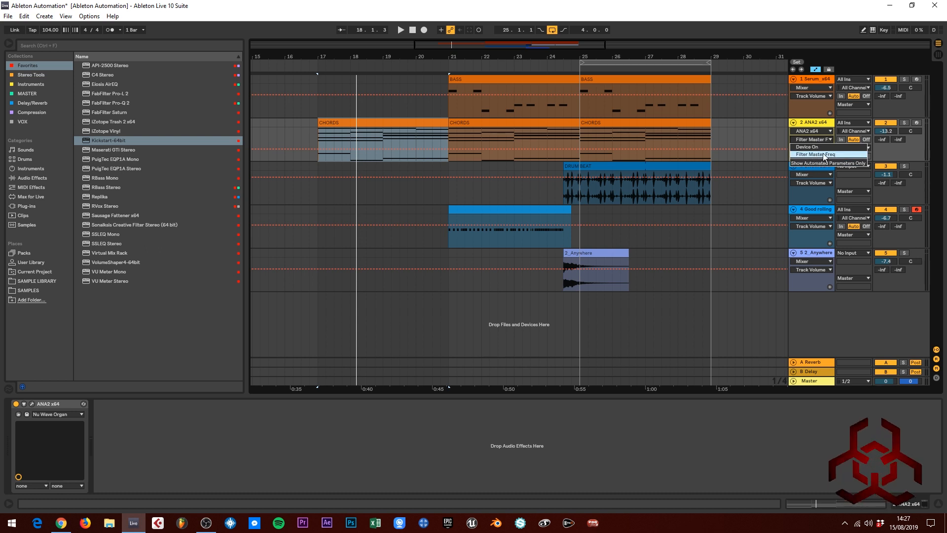
{"action": "left_click", "coordinate": [821, 155]}
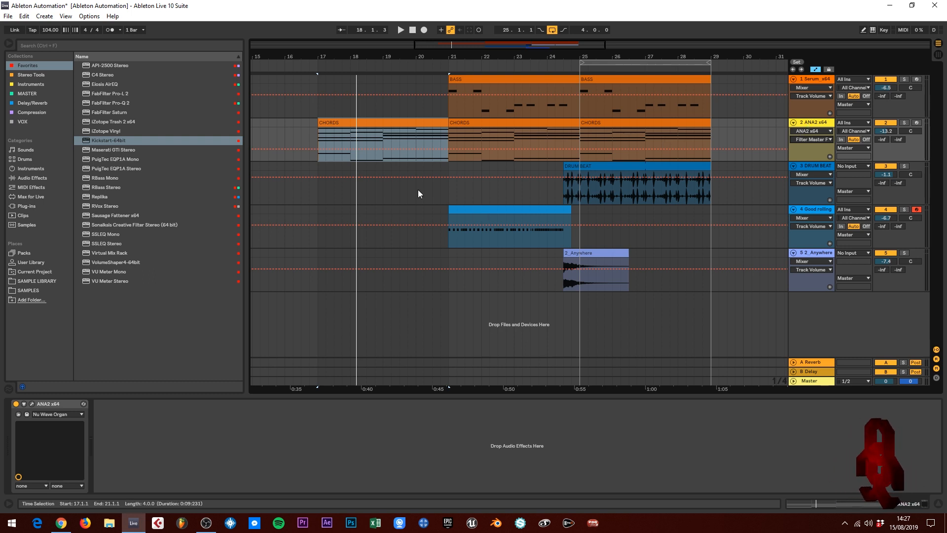
- Add a Filter Master Freq breakpoint at bar 17, where the first CHORDS clip starts, and lower it to 0.23
{"action": "left_click_drag", "start_coordinate": [325, 56], "coordinate": [340, 83]}
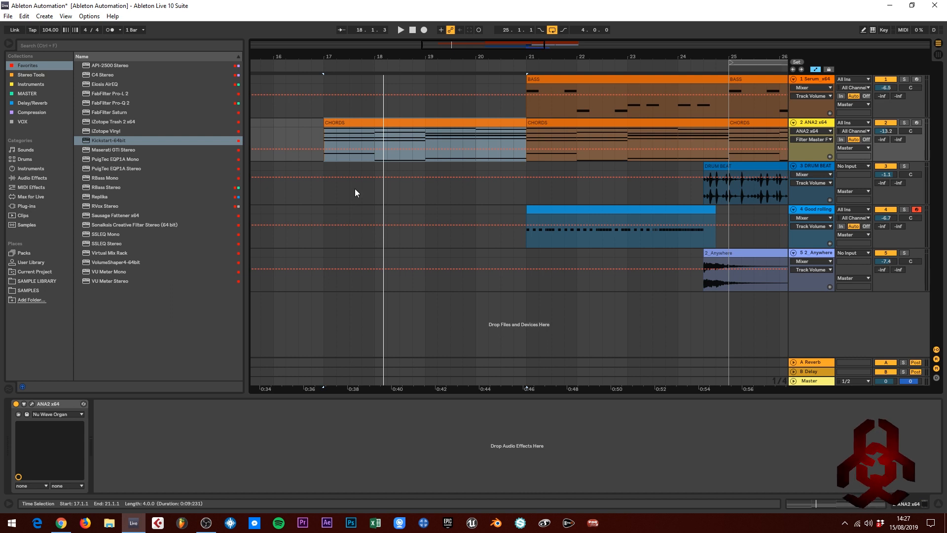
{"action": "left_click", "coordinate": [349, 124]}
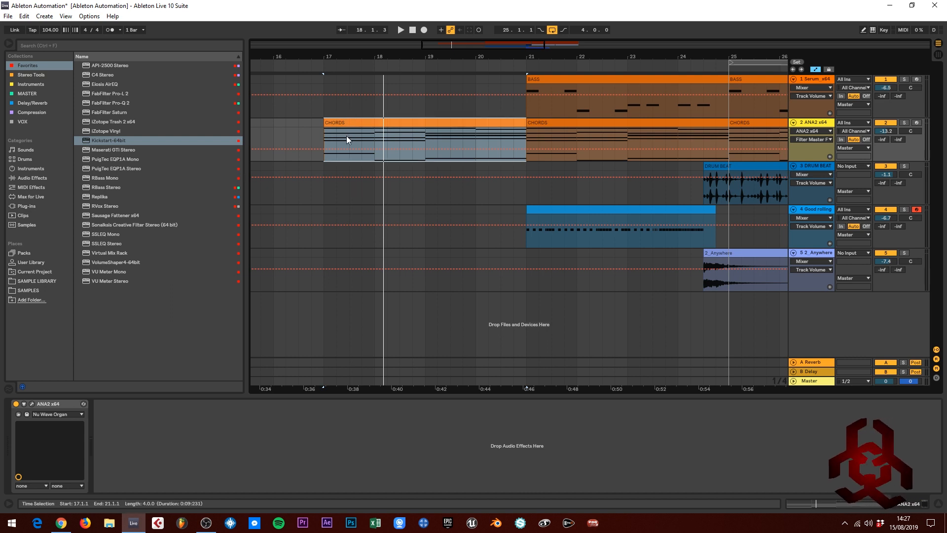
{"action": "left_click", "coordinate": [324, 149]}
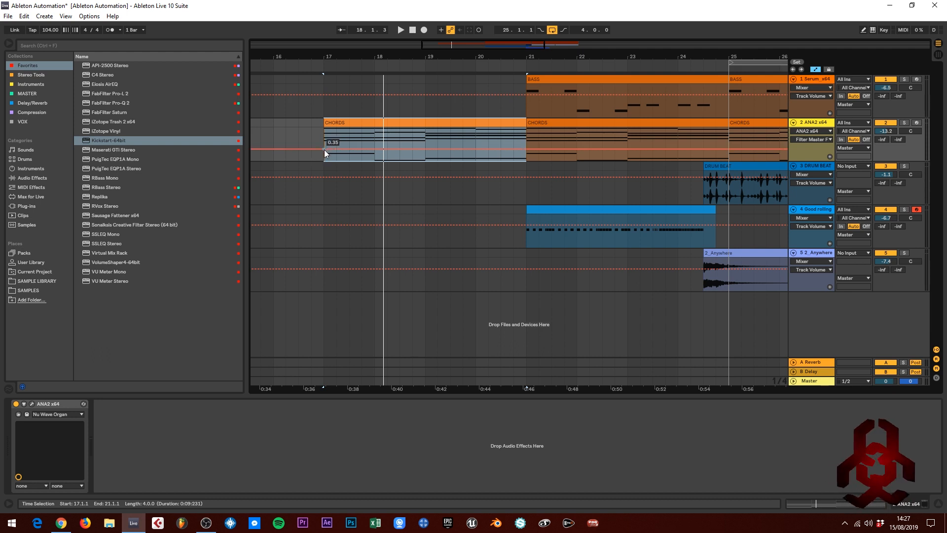
{"action": "left_click", "coordinate": [324, 149]}
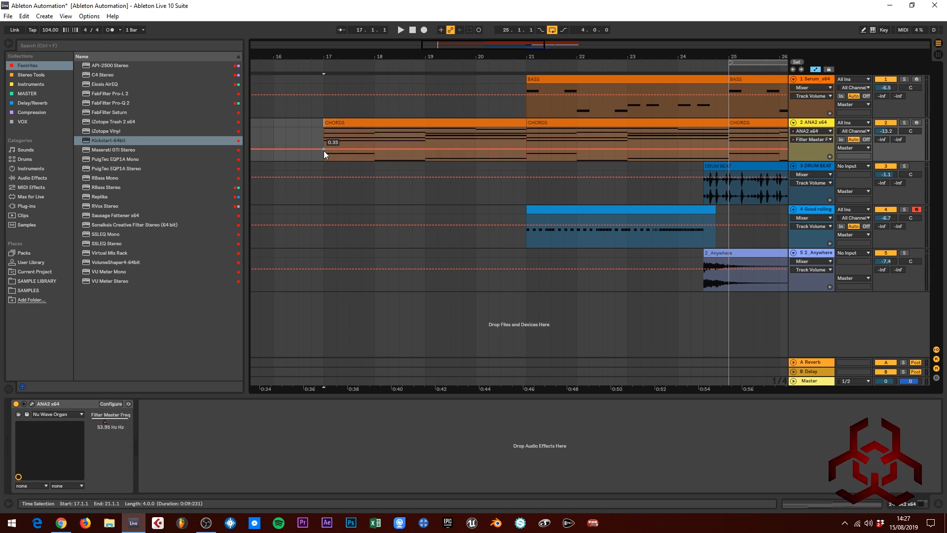
{"action": "left_click_drag", "start_coordinate": [324, 150], "coordinate": [324, 156]}
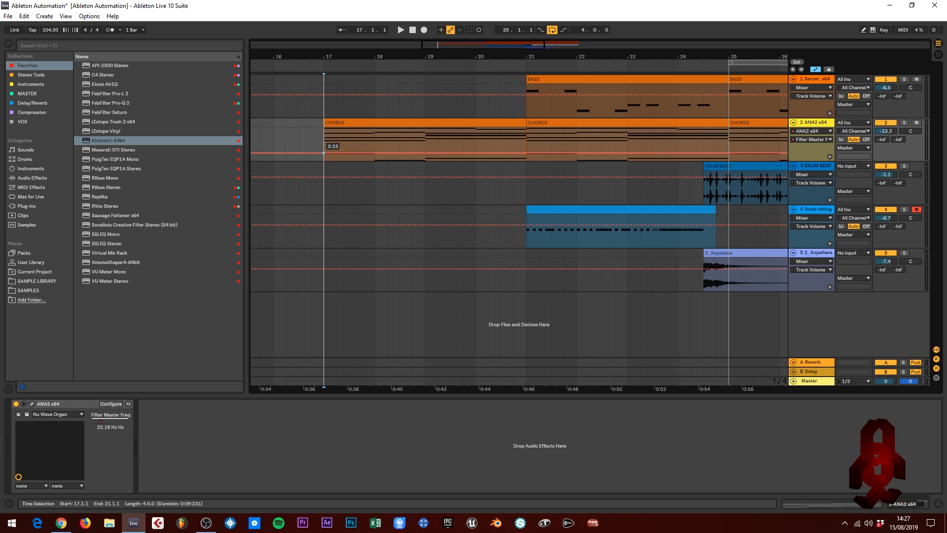
- Audition the first CHORDS clip and lower its starting Filter Master Freq breakpoint to 0.21
{"action": "left_click", "coordinate": [330, 123]}
{"action": "key", "text": "space"}
{"action": "left_click_drag", "start_coordinate": [323, 151], "coordinate": [324, 153]}
{"action": "key", "text": "space"}
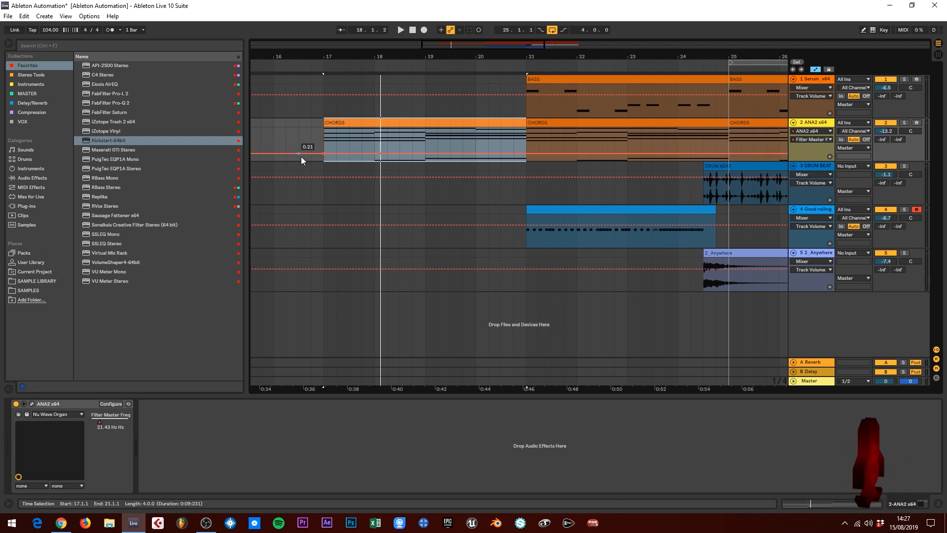
- Add Filter Master Freq breakpoints at bar 25 and at the DRUM BEAT clip's start, raising the latter to 0.68 to form a ramp
{"action": "left_click", "coordinate": [729, 155]}
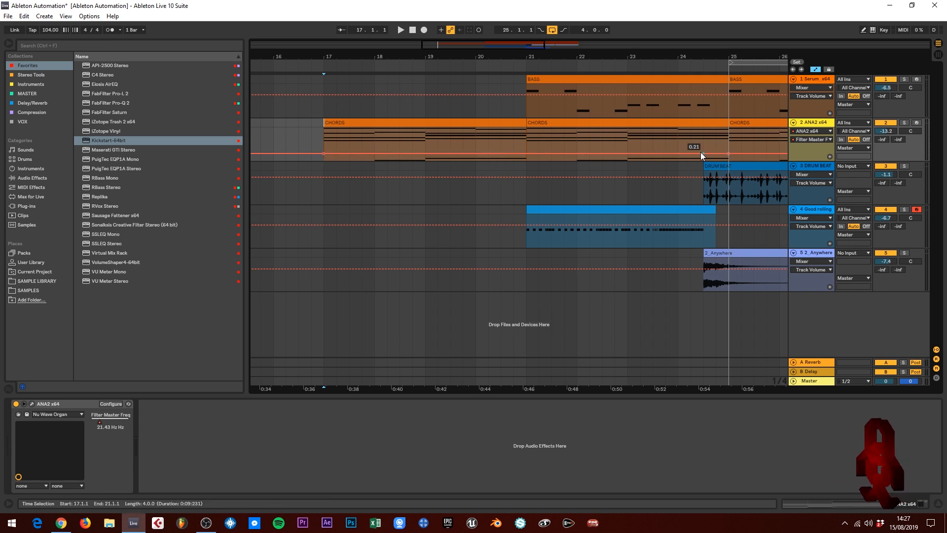
{"action": "mouse_move", "coordinate": [703, 153]}
{"action": "left_mouse_down"}
{"action": "mouse_move", "coordinate": [703, 131]}
{"action": "mouse_move", "coordinate": [704, 142]}
{"action": "left_mouse_up"}
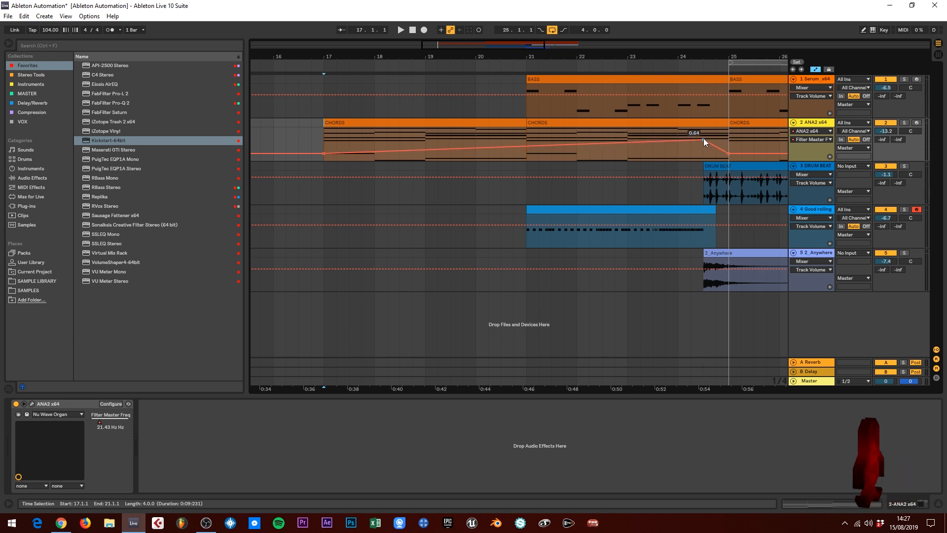
{"action": "left_click_drag", "start_coordinate": [726, 56], "coordinate": [652, 64]}
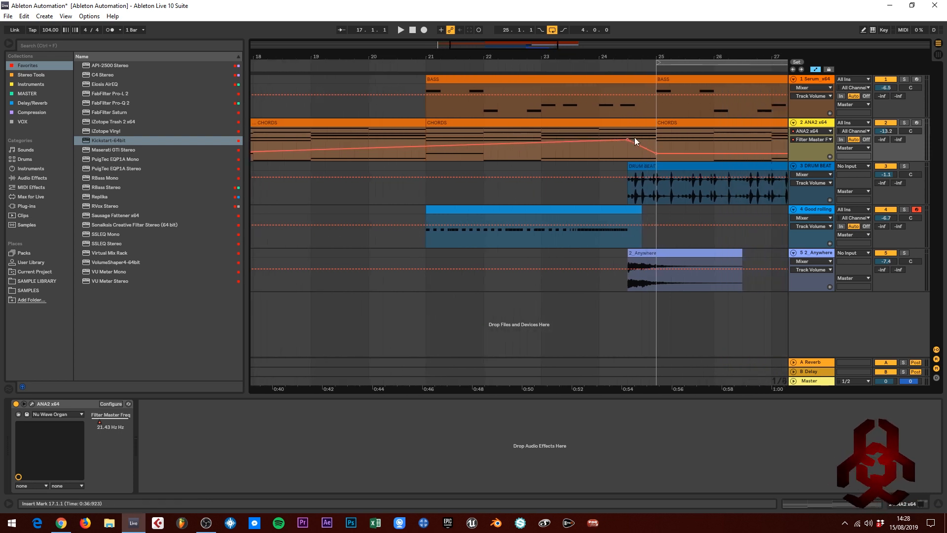
{"action": "left_click_drag", "start_coordinate": [628, 141], "coordinate": [628, 139]}
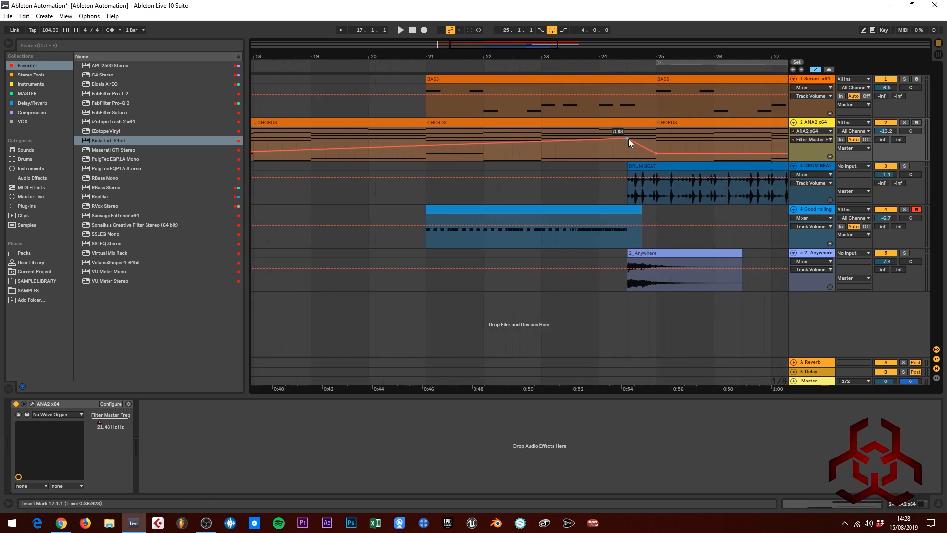
- Lower the filter ramp's peak breakpoint to 0.64 and play the automated section from bar 17
{"action": "left_click_drag", "start_coordinate": [624, 52], "coordinate": [688, 49]}
{"action": "left_click", "coordinate": [461, 124]}
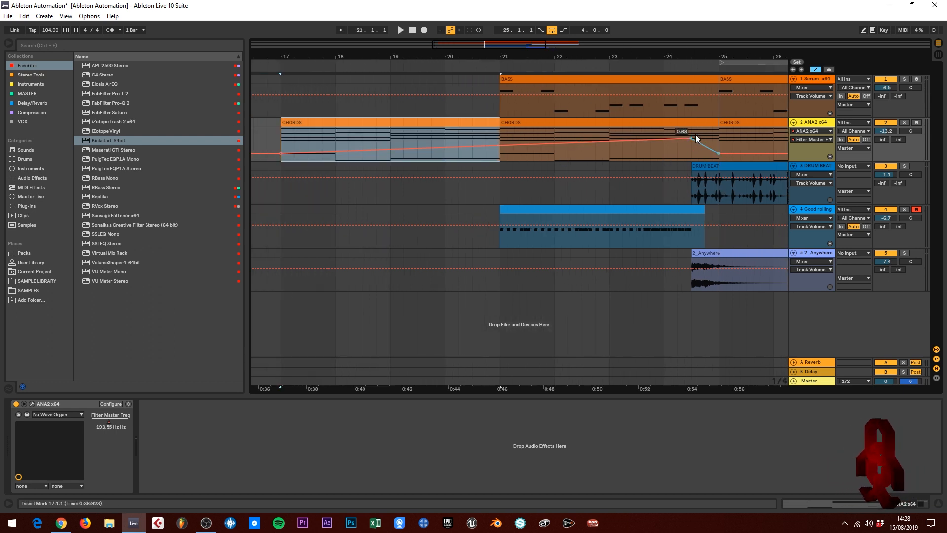
{"action": "mouse_move", "coordinate": [691, 139]}
{"action": "left_mouse_down"}
{"action": "mouse_move", "coordinate": [691, 155]}
{"action": "mouse_move", "coordinate": [692, 141]}
{"action": "left_mouse_up"}
{"action": "key", "text": "space"}
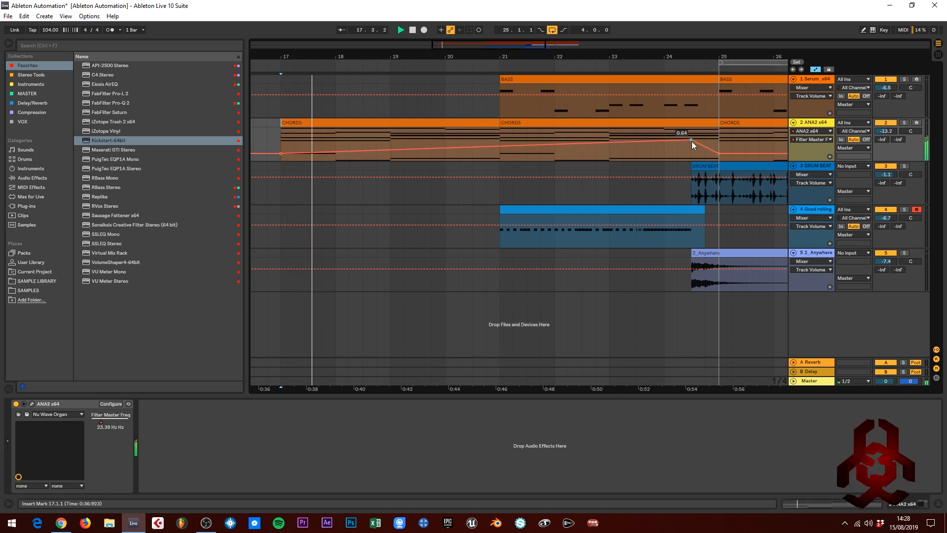
{"action": "mouse_move", "coordinate": [605, 56]}
{"action": "left_mouse_down"}
{"action": "mouse_move", "coordinate": [576, 56]}
{"action": "mouse_move", "coordinate": [588, 54]}
{"action": "left_mouse_up"}
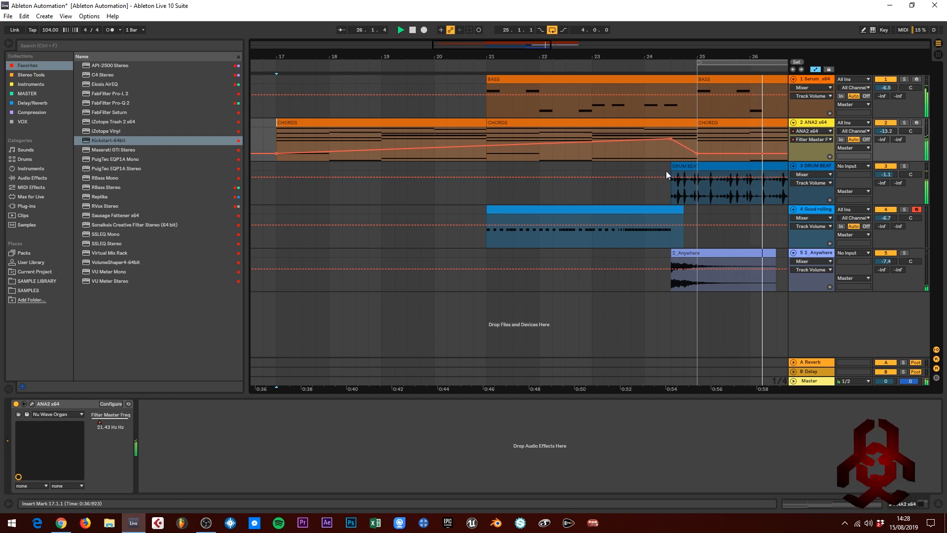
- Bend the rising Filter Master Freq ramp between bar 17 and the peak into an accelerating curve and audition it from bar 17
{"action": "key", "text": "space"}
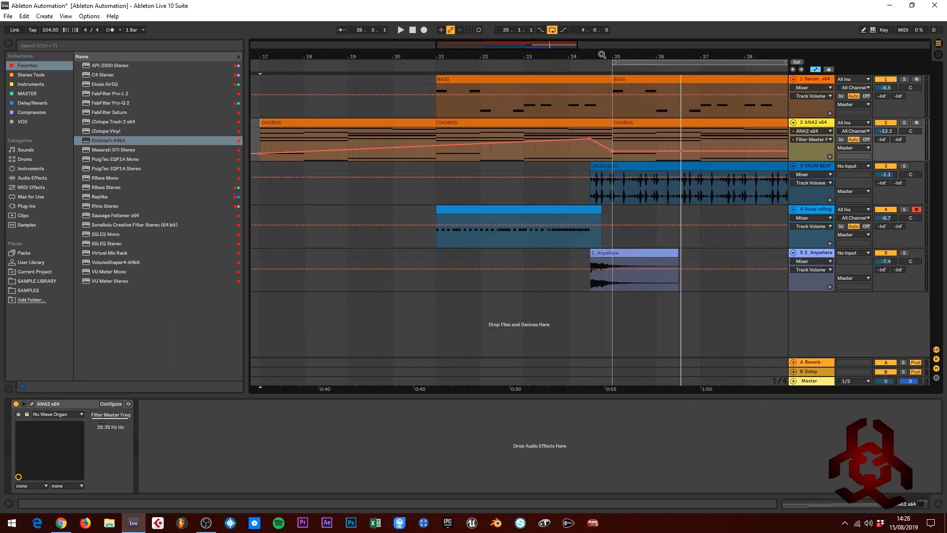
{"action": "left_click_drag", "start_coordinate": [601, 55], "coordinate": [634, 55]}
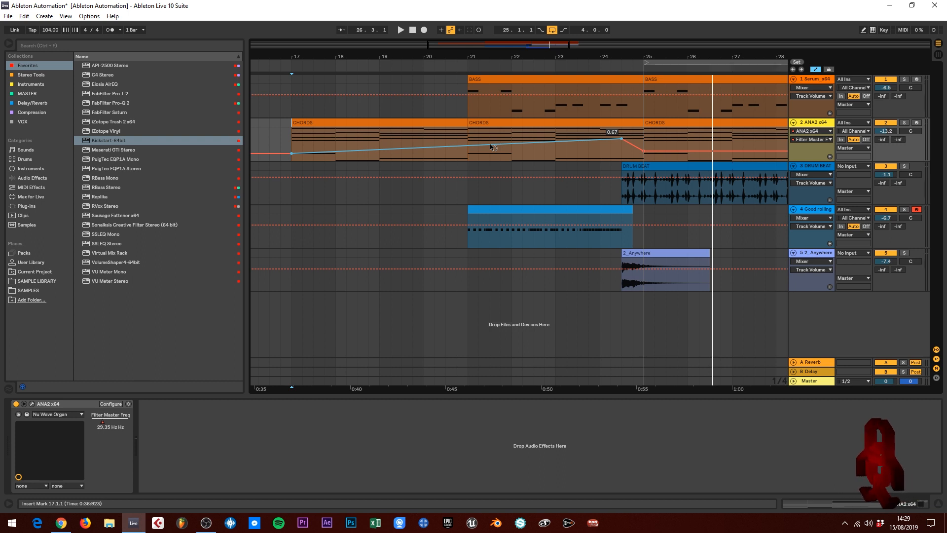
{"action": "left_click_drag", "start_coordinate": [492, 147], "coordinate": [491, 157]}
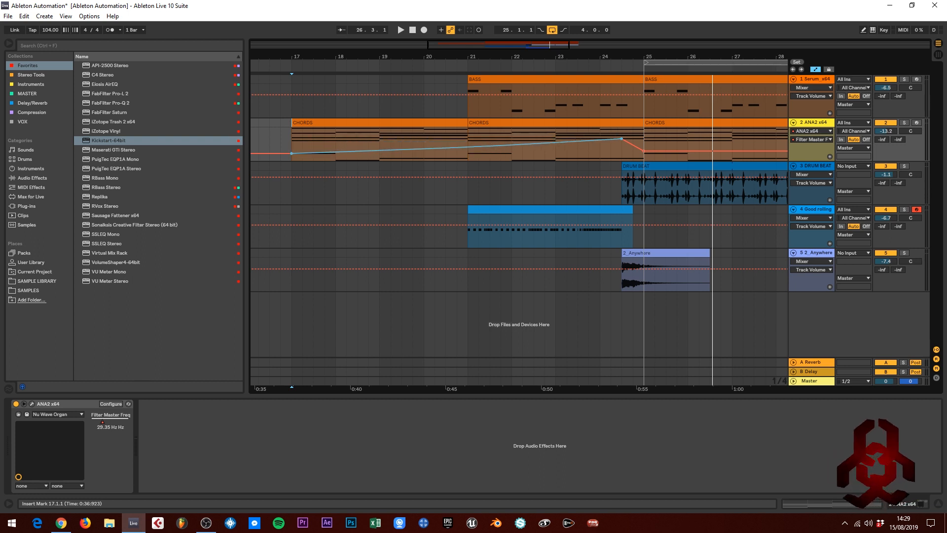
{"action": "mouse_move", "coordinate": [492, 147]}
{"action": "left_mouse_down"}
{"action": "mouse_move", "coordinate": [492, 158]}
{"action": "mouse_move", "coordinate": [492, 136]}
{"action": "mouse_move", "coordinate": [492, 155]}
{"action": "left_mouse_up"}
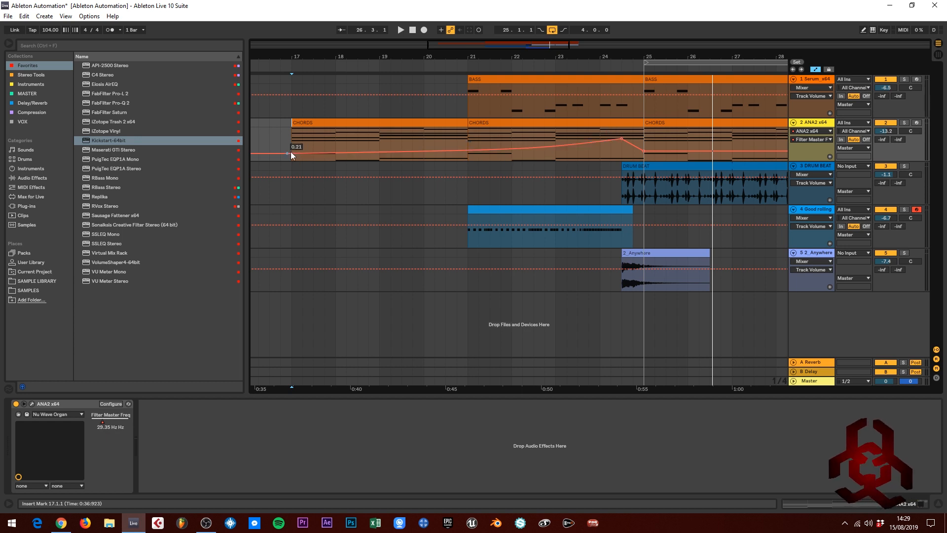
{"action": "key", "text": "space"}
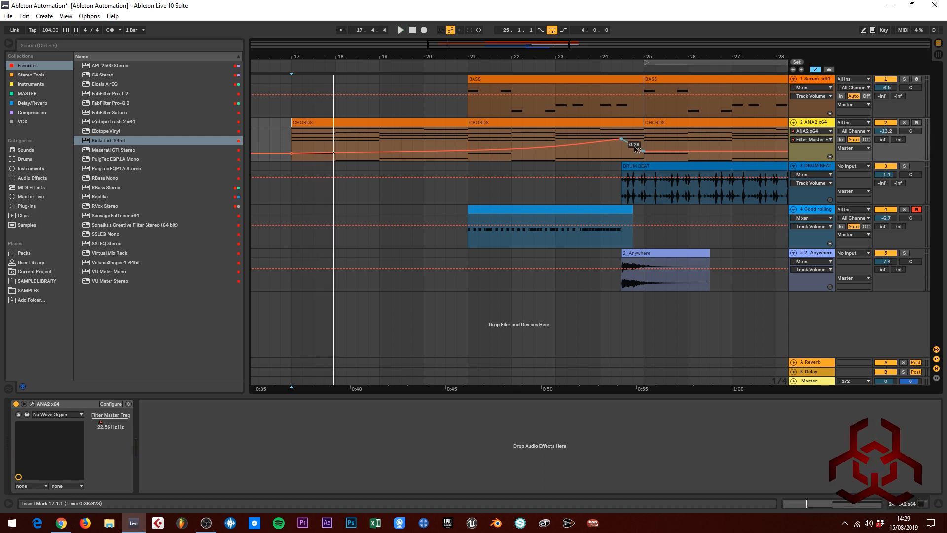
- Curve the falling Filter Master Freq segment between the peak and bar 25 into a steep initial drop and play from 21.4.1
{"action": "left_click_drag", "start_coordinate": [635, 148], "coordinate": [635, 154], "text": "alt"}
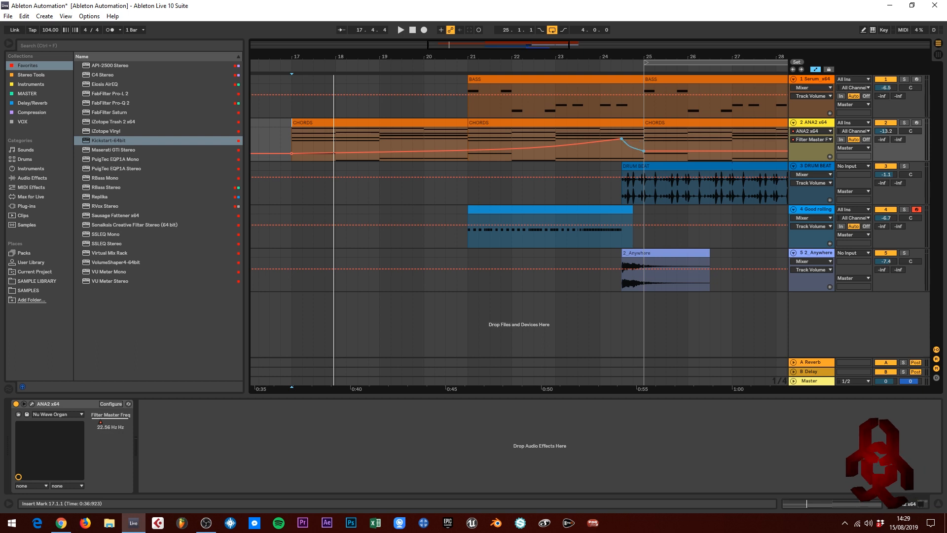
{"action": "left_click", "coordinate": [499, 134]}
{"action": "key", "text": "space"}
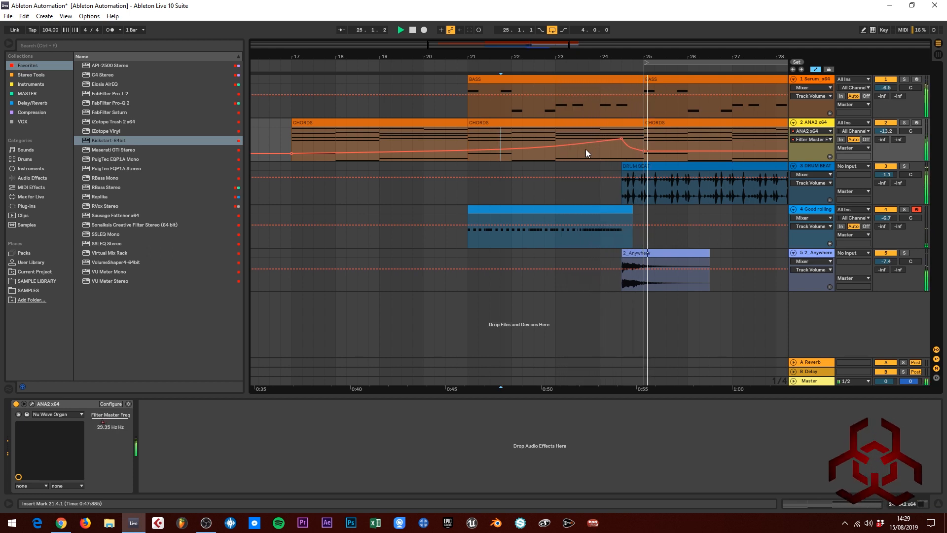
- Lower the Filter Master Freq breakpoint at bar 25 to 0.20 and audition the drop from the peak at 24.3.1
{"action": "mouse_move", "coordinate": [642, 150]}
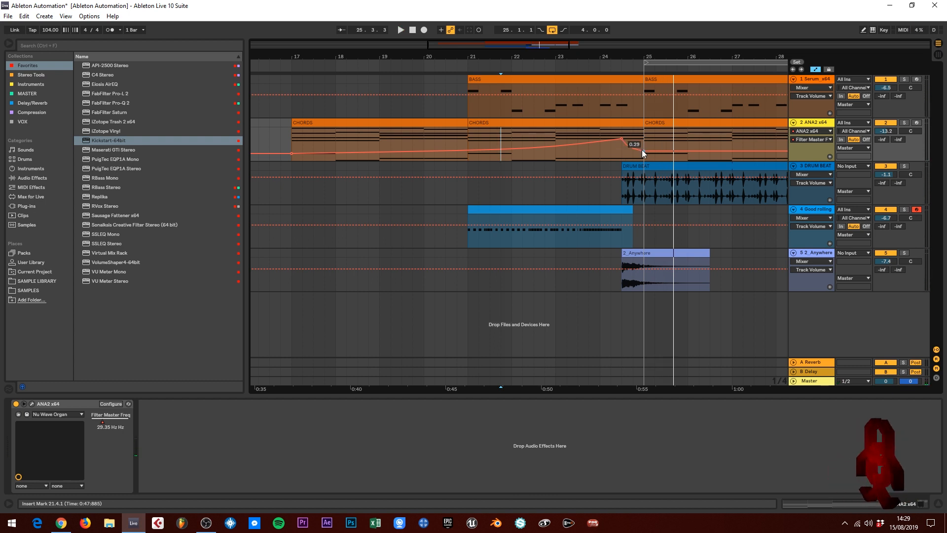
{"action": "left_click_drag", "start_coordinate": [643, 149], "coordinate": [643, 154]}
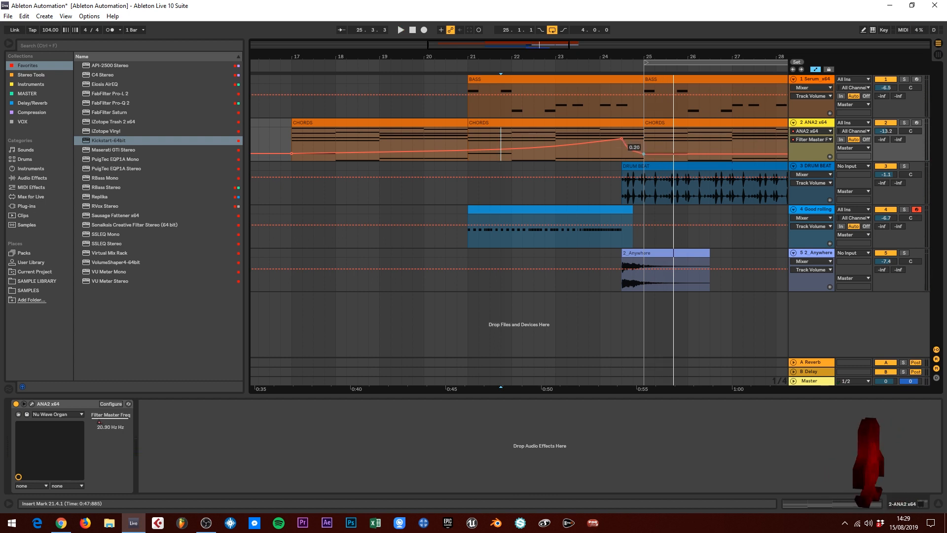
{"action": "left_click", "coordinate": [601, 146]}
{"action": "left_click_drag", "start_coordinate": [557, 56], "coordinate": [526, 45]}
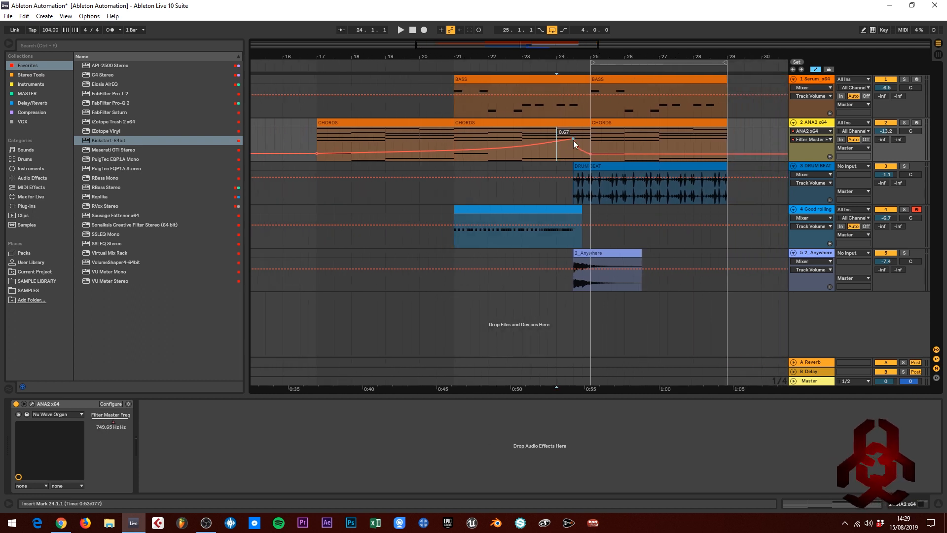
{"action": "left_click", "coordinate": [572, 150]}
{"action": "key", "text": "space"}
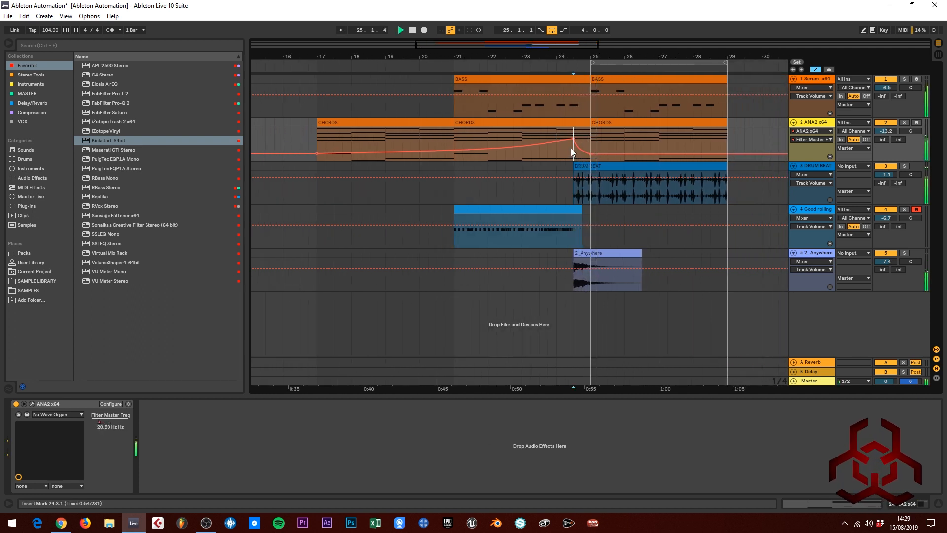
{"action": "key", "text": "space"}
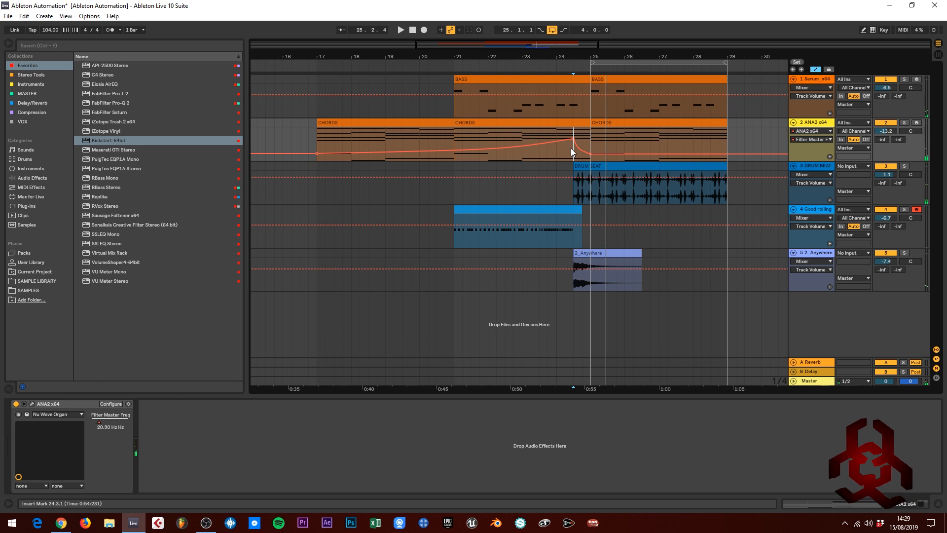
- Select the first CHORDS clip at bar 17 and the ANA2 track that holds it
{"action": "left_click", "coordinate": [370, 135]}
{"action": "left_click", "coordinate": [325, 134]}
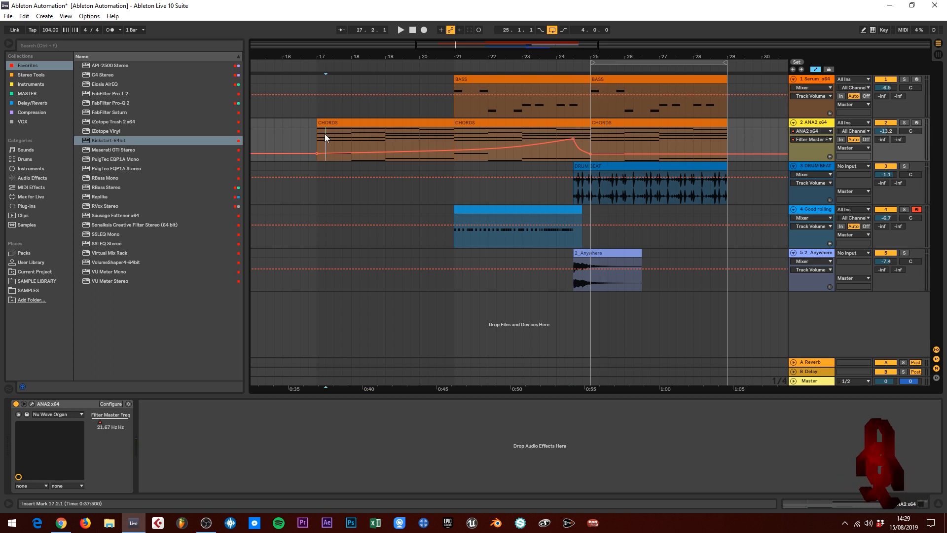
{"action": "left_click", "coordinate": [327, 123]}
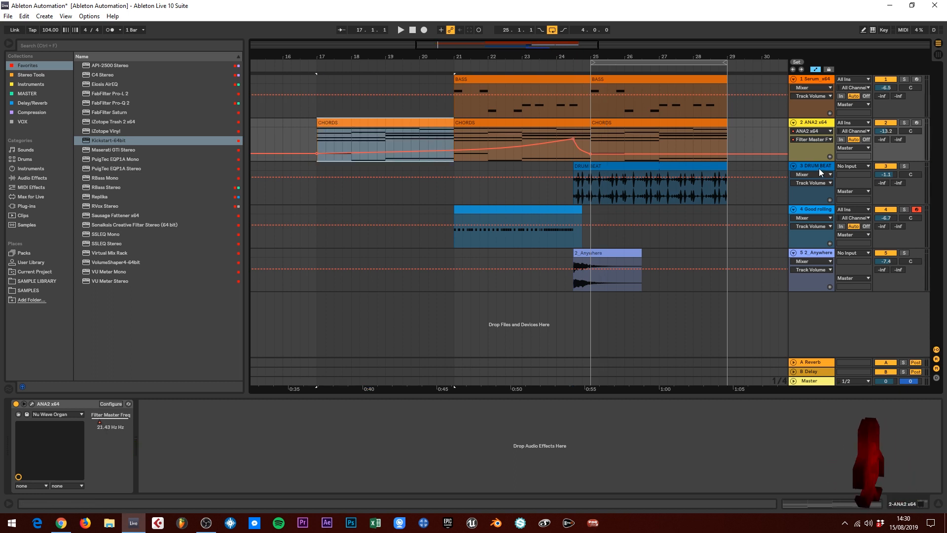
{"action": "left_click", "coordinate": [806, 123]}
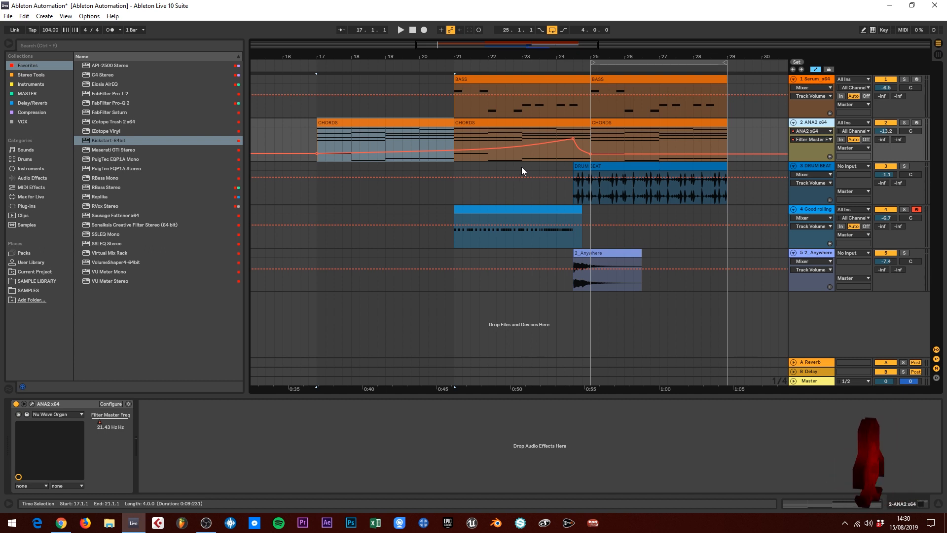
- Solo the Serum bass track and play its first BASS clip from bar 21
{"action": "left_click_drag", "start_coordinate": [611, 56], "coordinate": [561, 69]}
{"action": "left_click", "coordinate": [470, 82]}
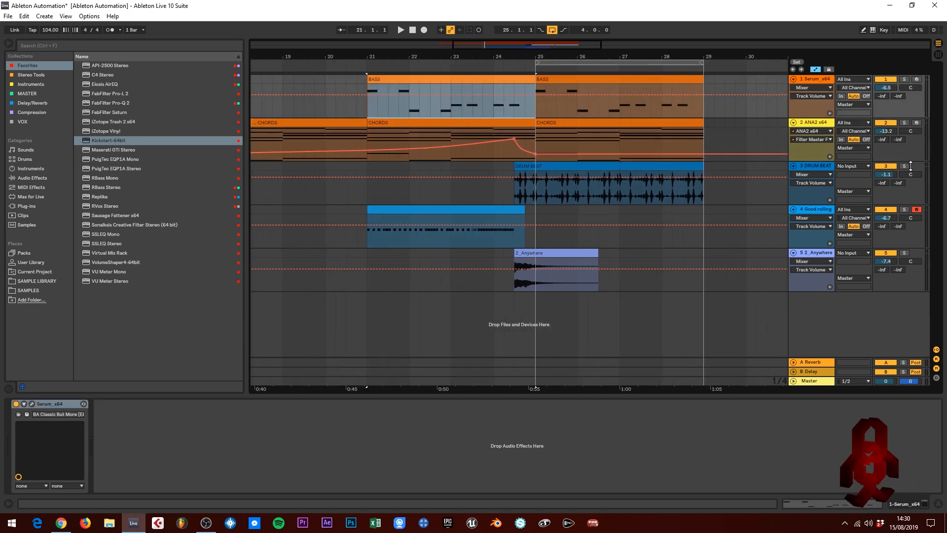
{"action": "left_click", "coordinate": [816, 82]}
{"action": "left_click", "coordinate": [904, 81]}
{"action": "left_click", "coordinate": [425, 98]}
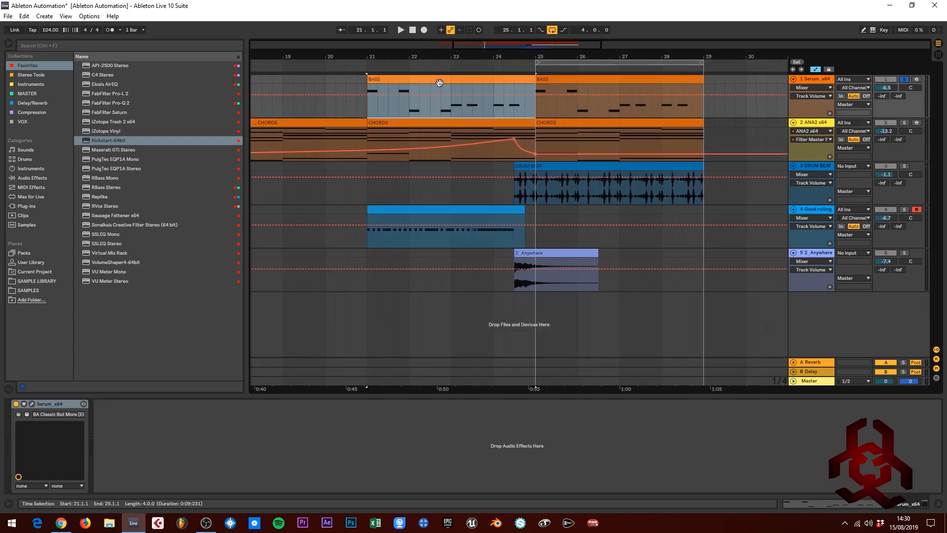
{"action": "key", "text": "space"}
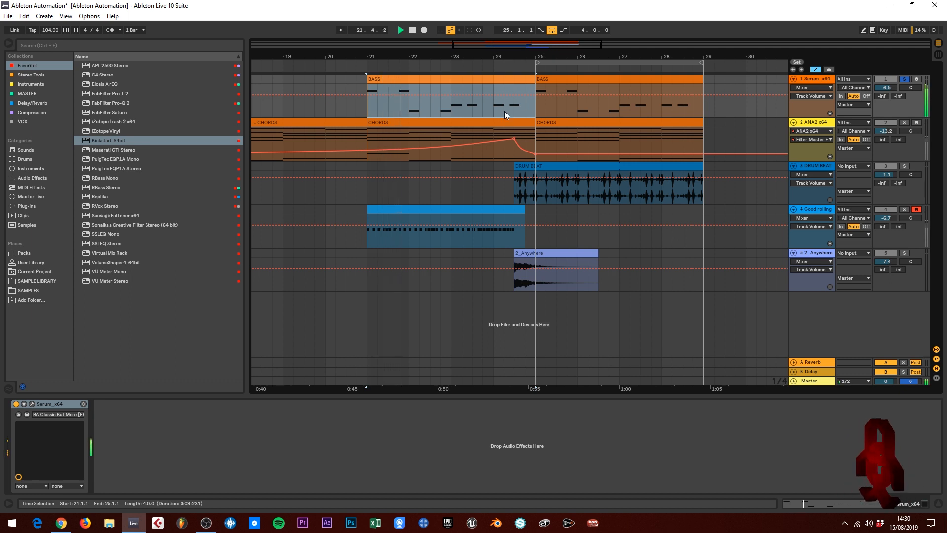
{"action": "left_click", "coordinate": [818, 80]}
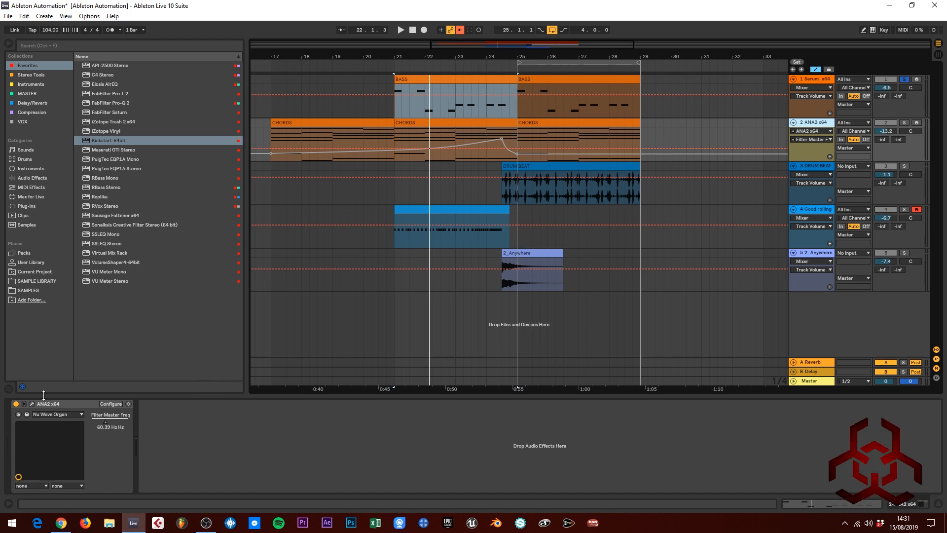
- Override the filter automation by manually raising ANA2's master filter cutoff to about 84 Hz, and re-enable the automation
{"action": "left_click", "coordinate": [31, 403]}
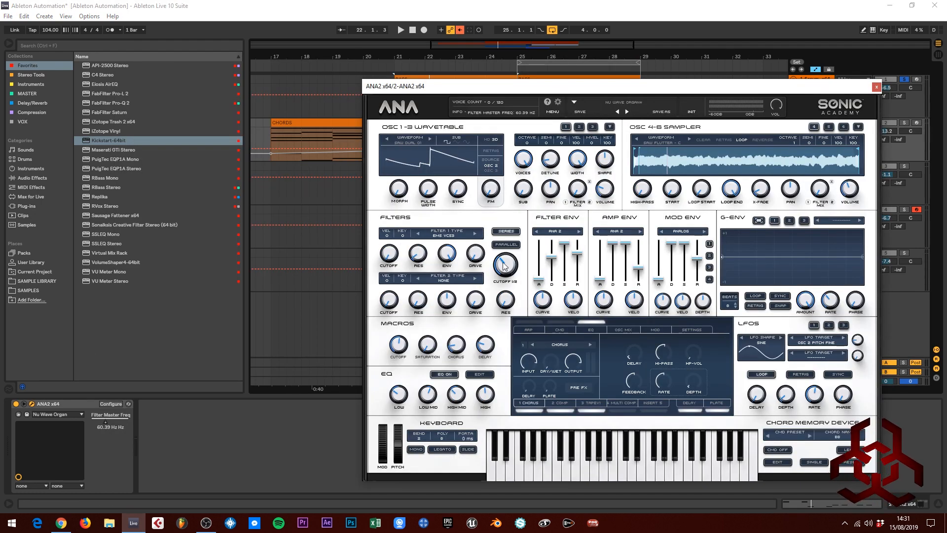
{"action": "left_click_drag", "start_coordinate": [503, 266], "coordinate": [511, 263]}
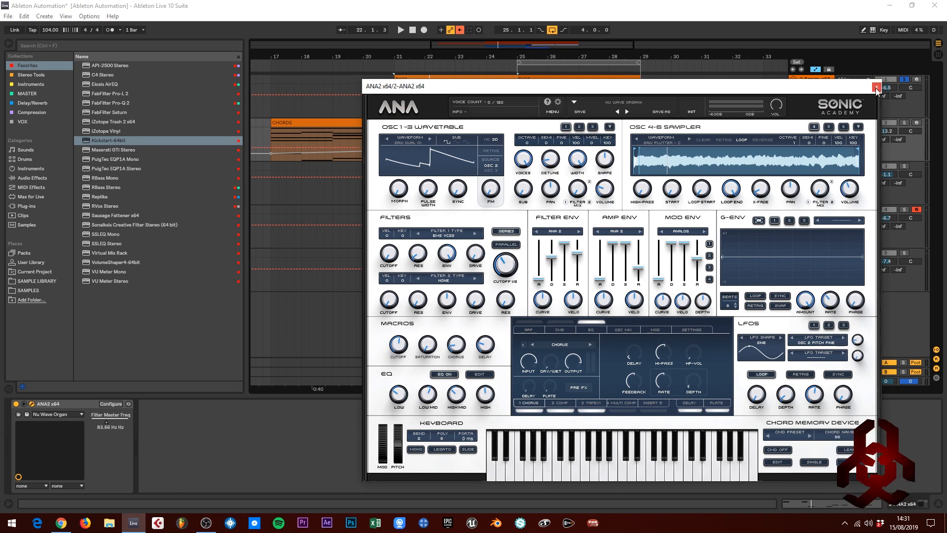
{"action": "left_click", "coordinate": [876, 87]}
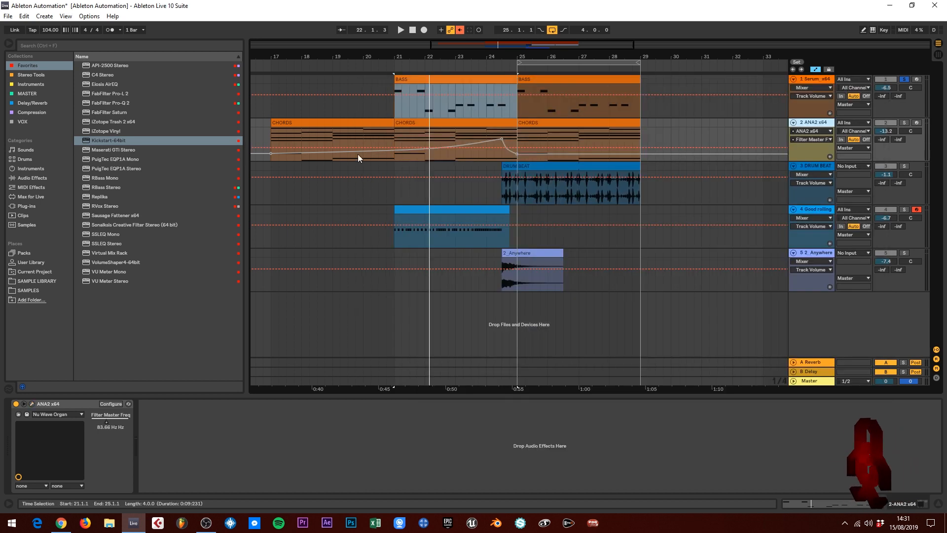
{"action": "left_click", "coordinate": [461, 30]}
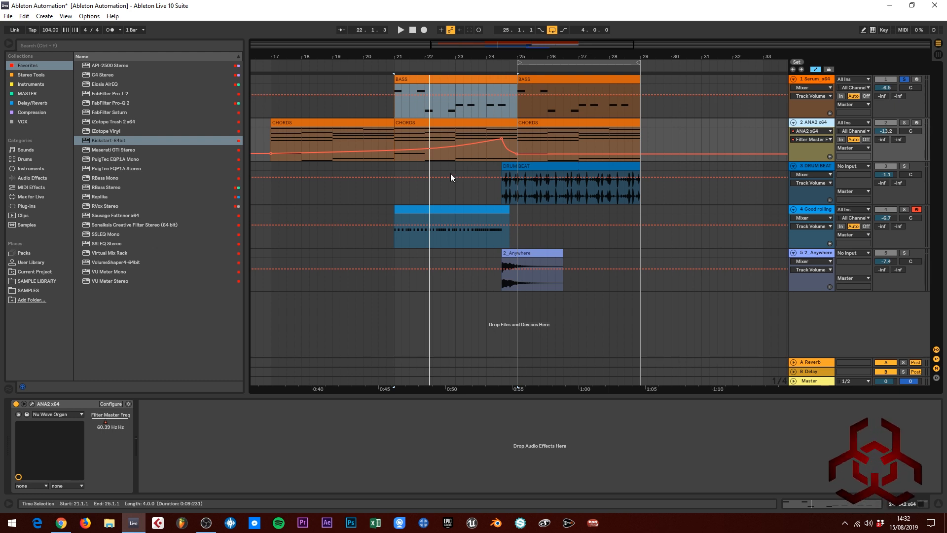
- Load Sonalksis Creative Filter Stereo (64 bit) onto the Serum bass track and move its window clear of the BASS clips
{"action": "left_click_drag", "start_coordinate": [429, 53], "coordinate": [462, 52]}
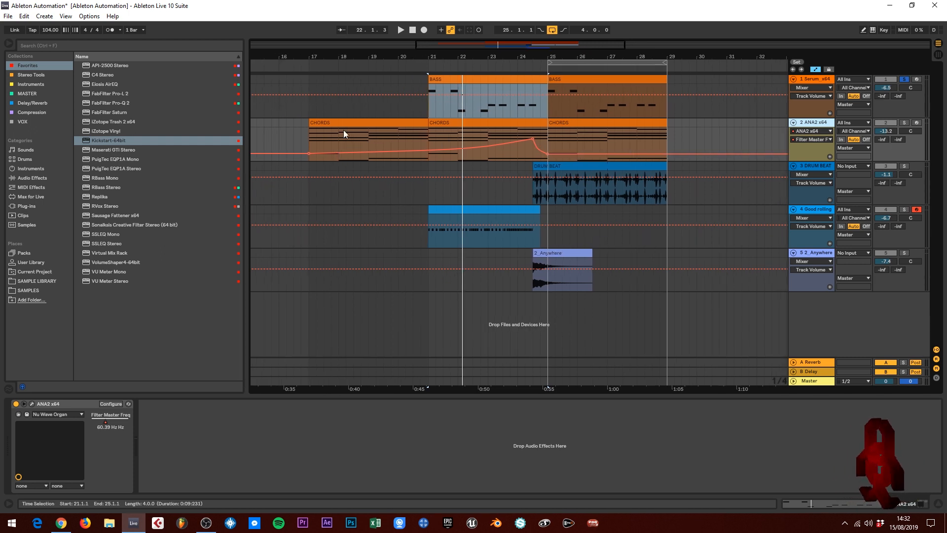
{"action": "left_click", "coordinate": [308, 143]}
{"action": "left_click", "coordinate": [457, 78]}
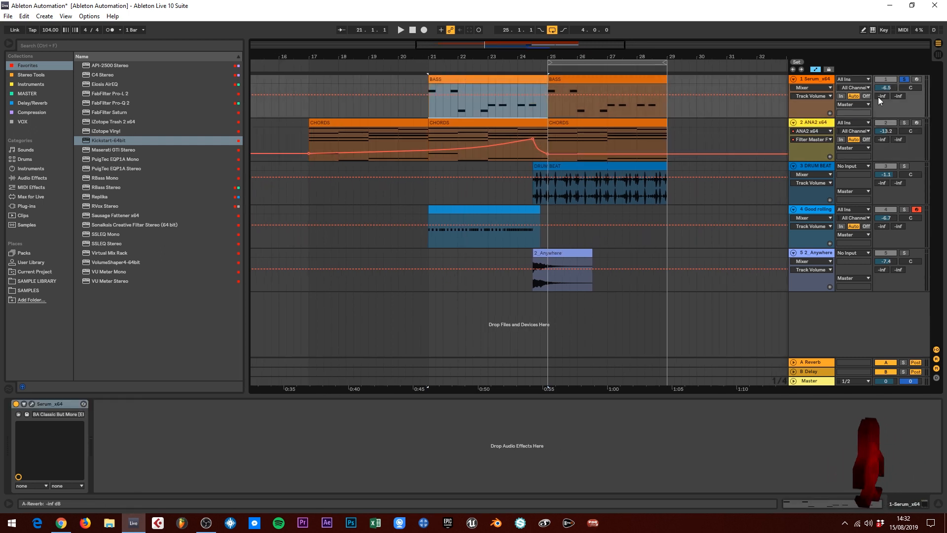
{"action": "left_click", "coordinate": [827, 80]}
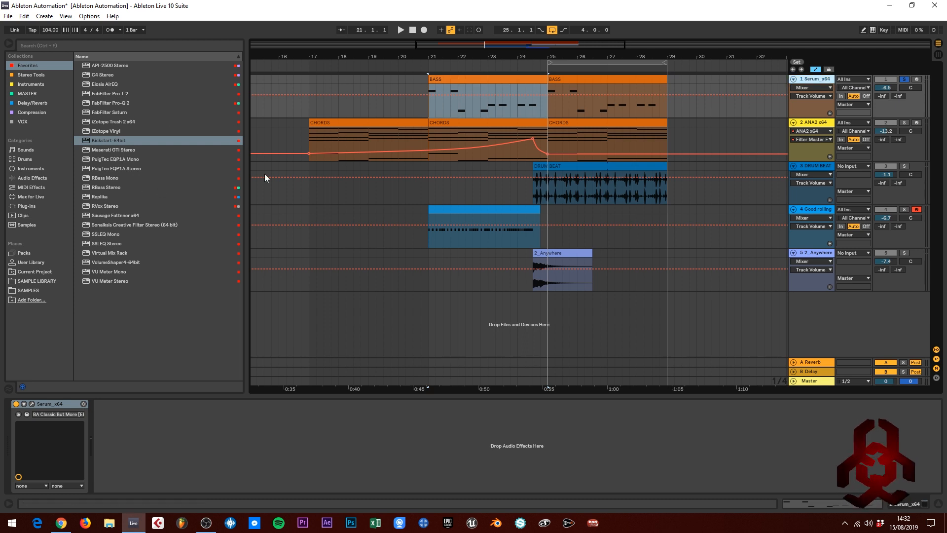
{"action": "double_click", "coordinate": [119, 226]}
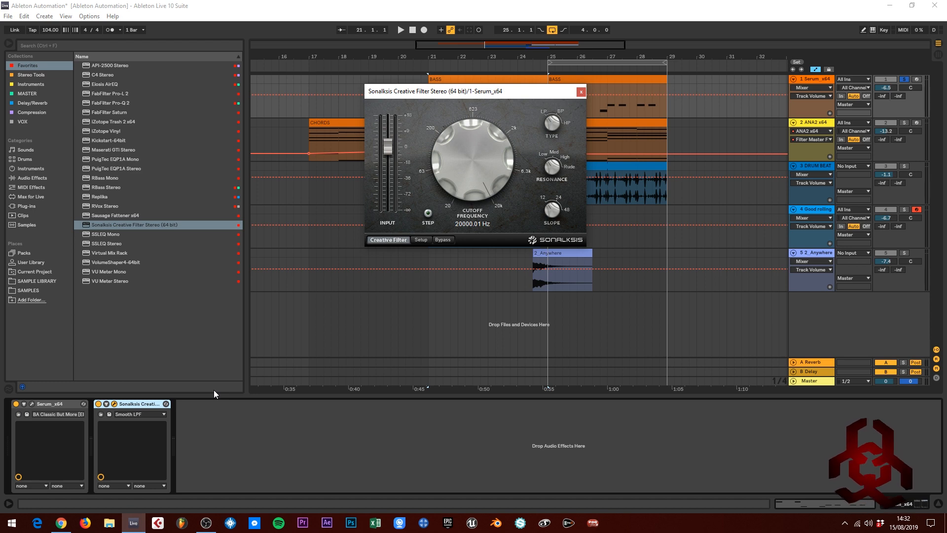
{"action": "left_click_drag", "start_coordinate": [482, 95], "coordinate": [262, 143]}
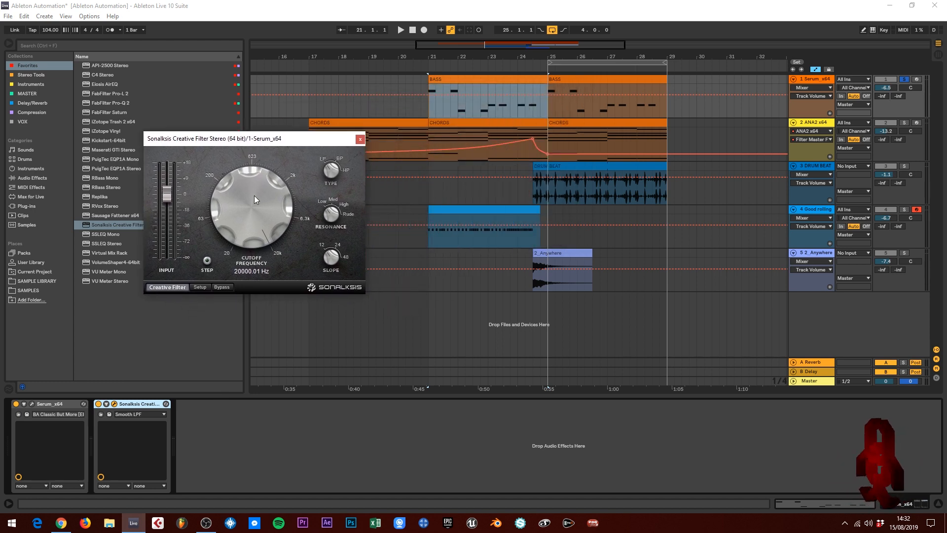
- Show the Creative Filter's cutoff Frequency automation and lower a breakpoint at the first BASS clip's start to 0.20, playing the result
{"action": "mouse_move", "coordinate": [253, 195]}
{"action": "left_mouse_down"}
{"action": "mouse_move", "coordinate": [253, 283]}
{"action": "mouse_move", "coordinate": [244, 230]}
{"action": "mouse_move", "coordinate": [251, 183]}
{"action": "left_mouse_up"}
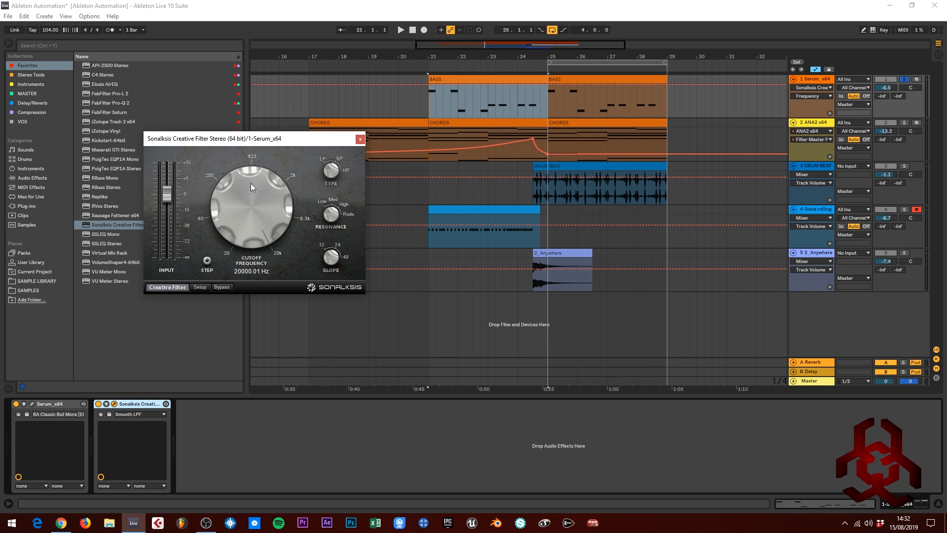
{"action": "left_click", "coordinate": [360, 139]}
{"action": "left_click_drag", "start_coordinate": [446, 46], "coordinate": [444, 57]}
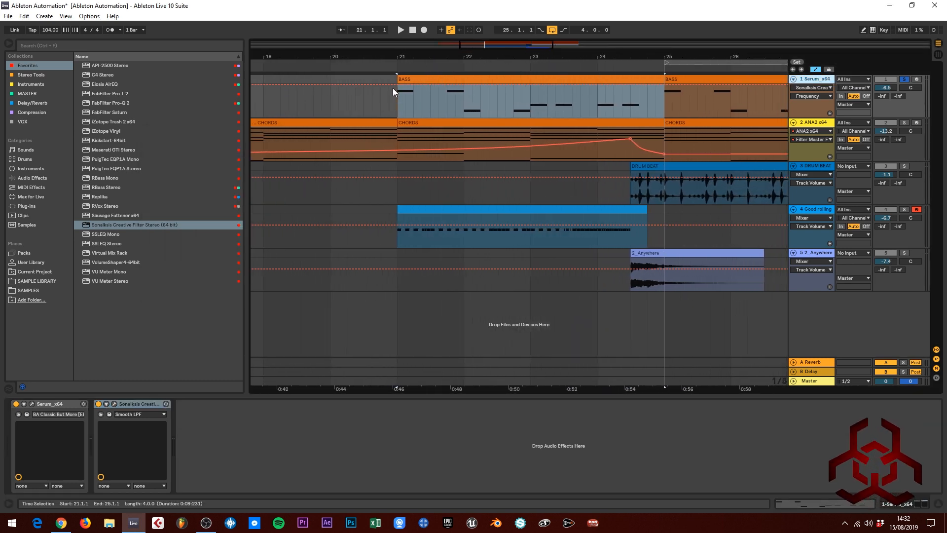
{"action": "left_click", "coordinate": [396, 85]}
{"action": "left_click_drag", "start_coordinate": [395, 85], "coordinate": [394, 111]}
{"action": "left_click", "coordinate": [385, 82]}
{"action": "key", "text": "space"}
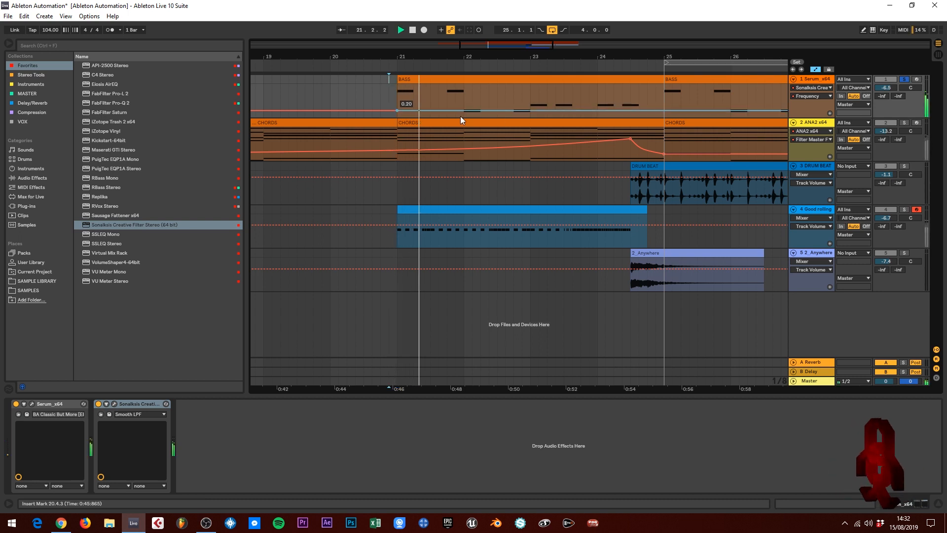
- Raise the Frequency breakpoint at the first BASS clip's start and audition the filtered bass
{"action": "left_click_drag", "start_coordinate": [396, 111], "coordinate": [395, 104]}
{"action": "key", "text": "space"}
{"action": "key", "text": "space"}
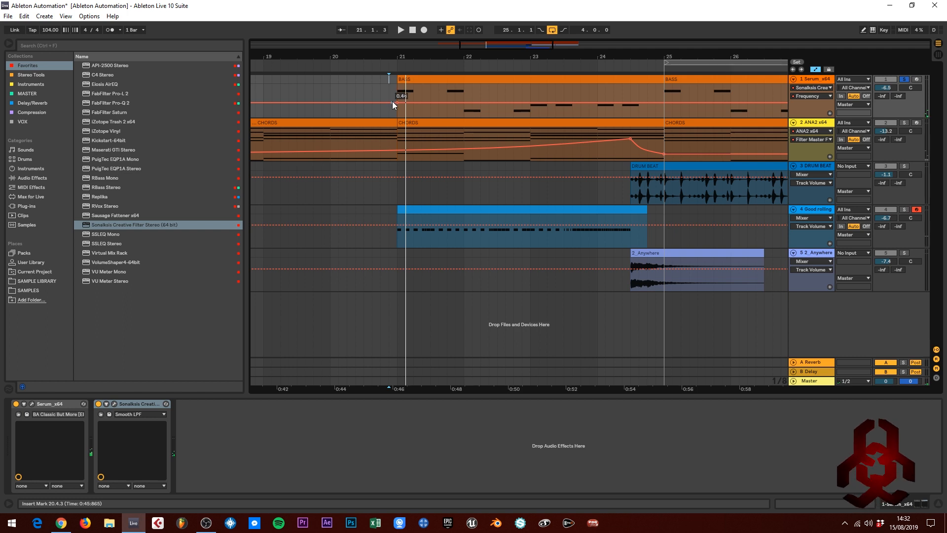
- Delete the Frequency breakpoint at bar 21 and show the Creative Filter's Type automation on the Serum track instead
{"action": "left_click", "coordinate": [398, 102]}
{"action": "left_click", "coordinate": [114, 404]}
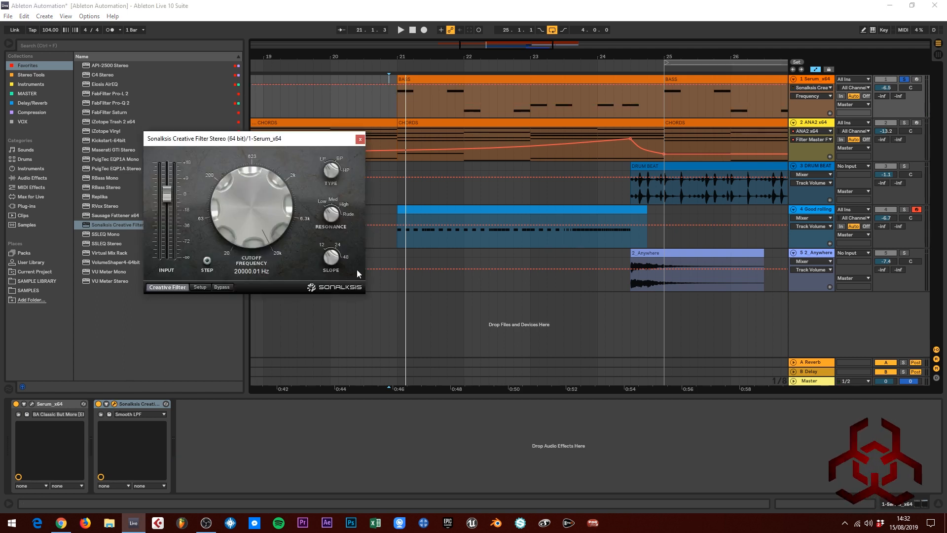
{"action": "left_click", "coordinate": [331, 170]}
{"action": "key", "text": "space"}
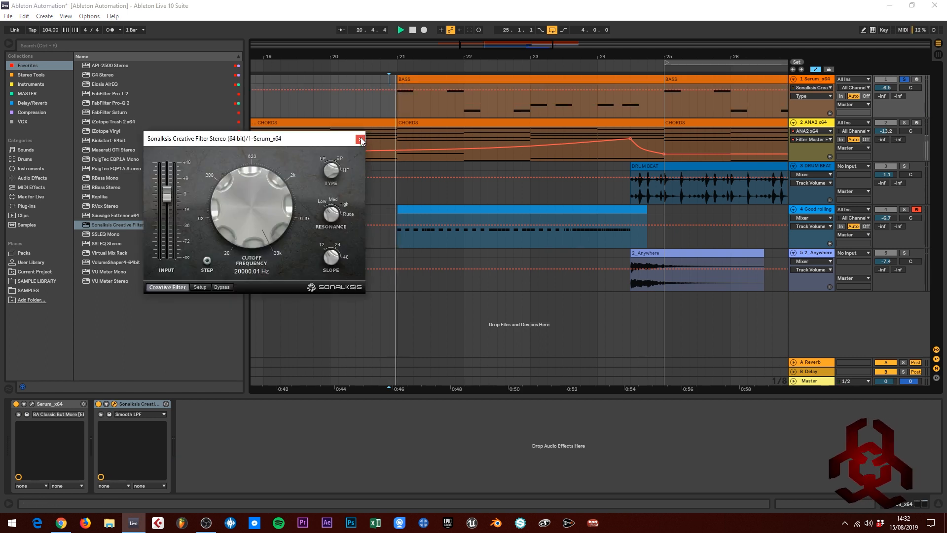
{"action": "left_click", "coordinate": [360, 139]}
- Lower the Creative Filter's Type automation to 0.00 at the first BASS clip's start and audition the soloed bass
{"action": "left_click_drag", "start_coordinate": [400, 90], "coordinate": [398, 117]}
{"action": "key", "text": "space"}
{"action": "key", "text": "space"}
{"action": "key", "text": "space"}
{"action": "key", "text": "space"}
{"action": "key", "text": "space"}
{"action": "key", "text": "space"}
{"action": "key", "text": "space"}
{"action": "key", "text": "space"}
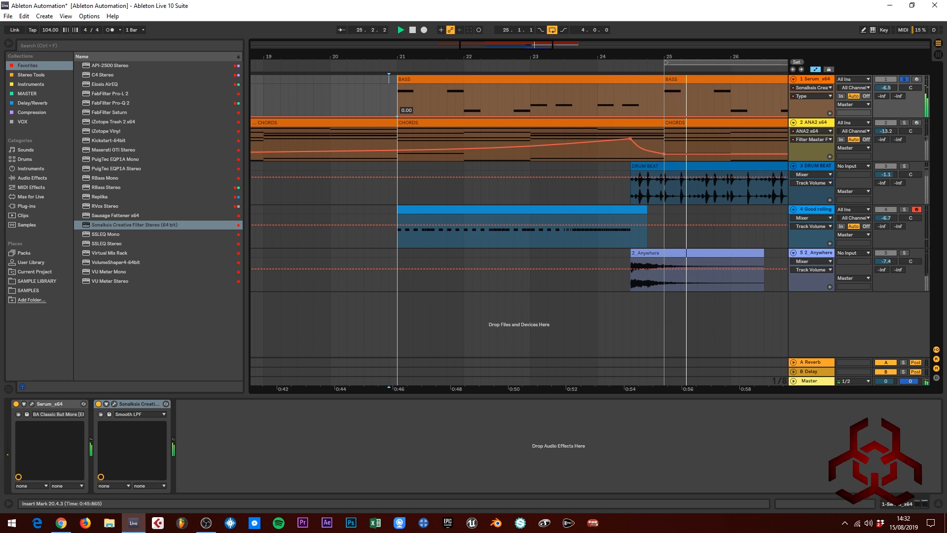
- Remove the Type automation breakpoint at the first BASS clip's start and audition the soloed bass
{"action": "mouse_move", "coordinate": [397, 117]}
{"action": "left_mouse_down"}
{"action": "mouse_move", "coordinate": [398, 93]}
{"action": "mouse_move", "coordinate": [390, 111]}
{"action": "mouse_move", "coordinate": [397, 111]}
{"action": "left_mouse_up"}
{"action": "left_click", "coordinate": [398, 112]}
{"action": "key", "text": "space"}
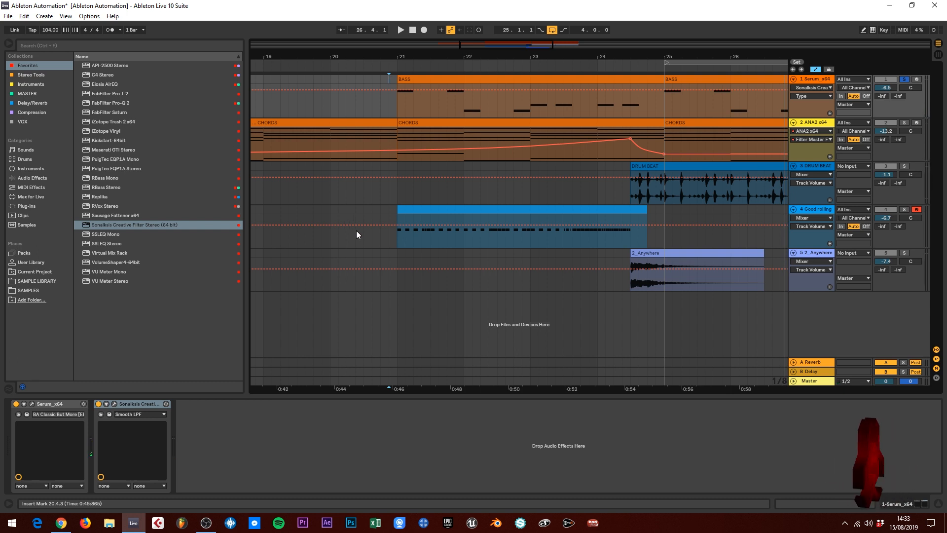
{"action": "key", "text": "space"}
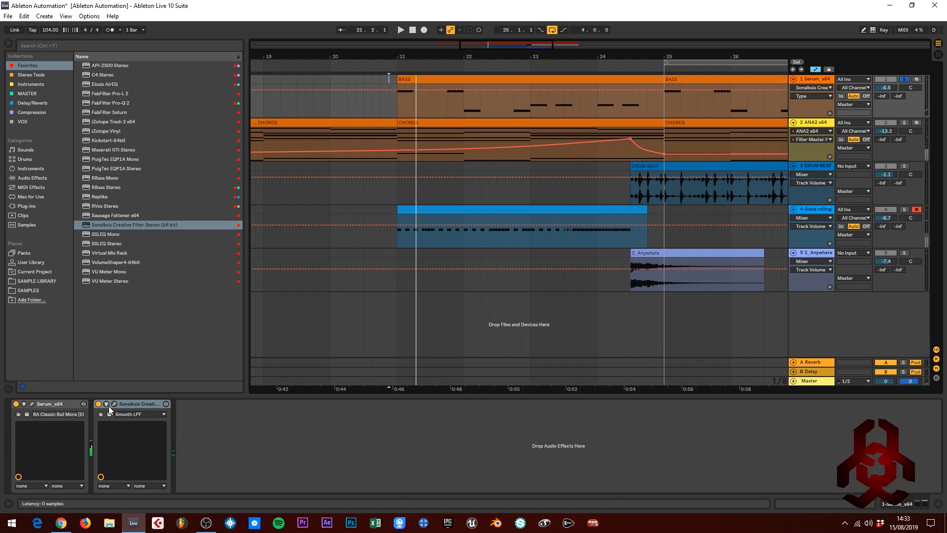
- Turn the Serum track's Creative Filter cutoff fully up and audition the soloed bass
{"action": "left_click", "coordinate": [115, 404]}
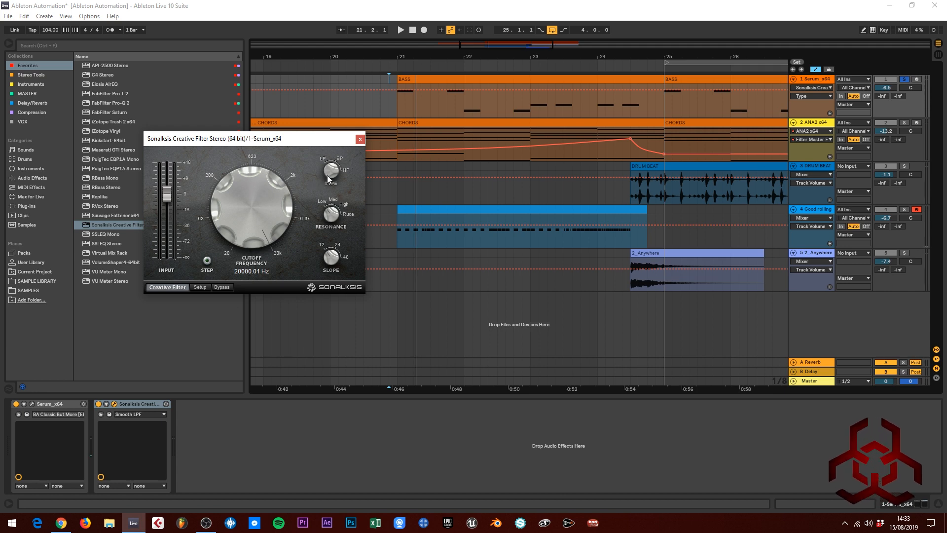
{"action": "left_click_drag", "start_coordinate": [266, 210], "coordinate": [275, 180]}
{"action": "key", "text": "space"}
{"action": "left_click", "coordinate": [361, 141]}
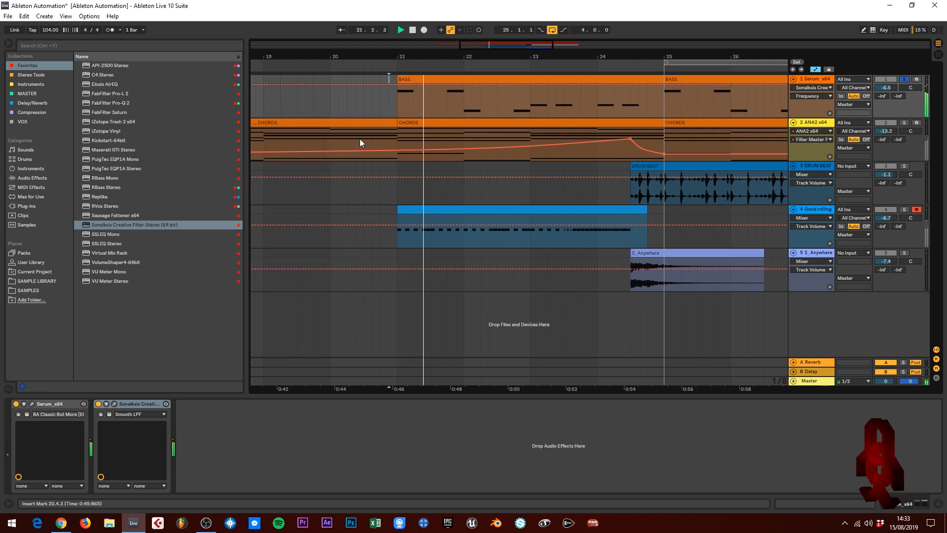
{"action": "key", "text": "space"}
- Play the first BASS clip and lower the Creative Filter's cutoff frequency to about 514 Hz
{"action": "left_click", "coordinate": [405, 79]}
{"action": "left_click", "coordinate": [113, 403]}
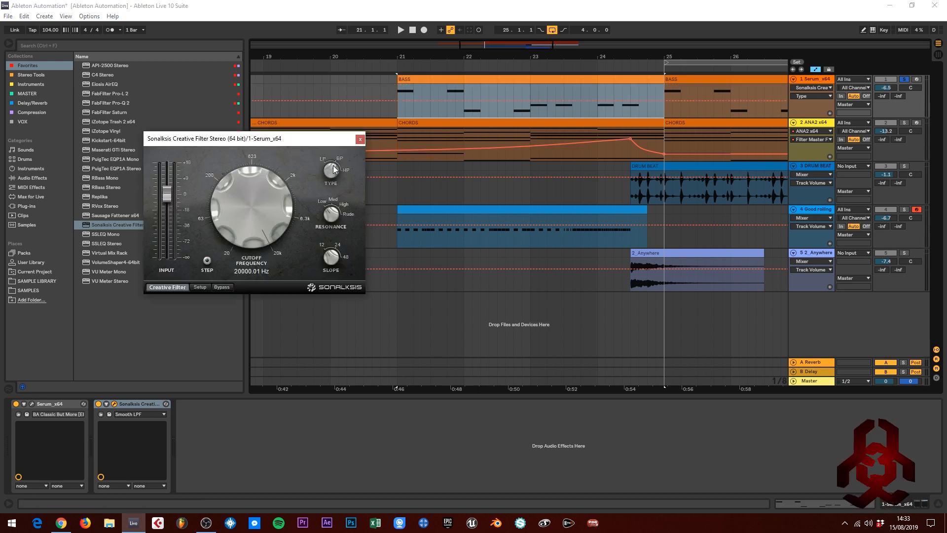
{"action": "key", "text": "space"}
{"action": "left_click_drag", "start_coordinate": [254, 198], "coordinate": [264, 261]}
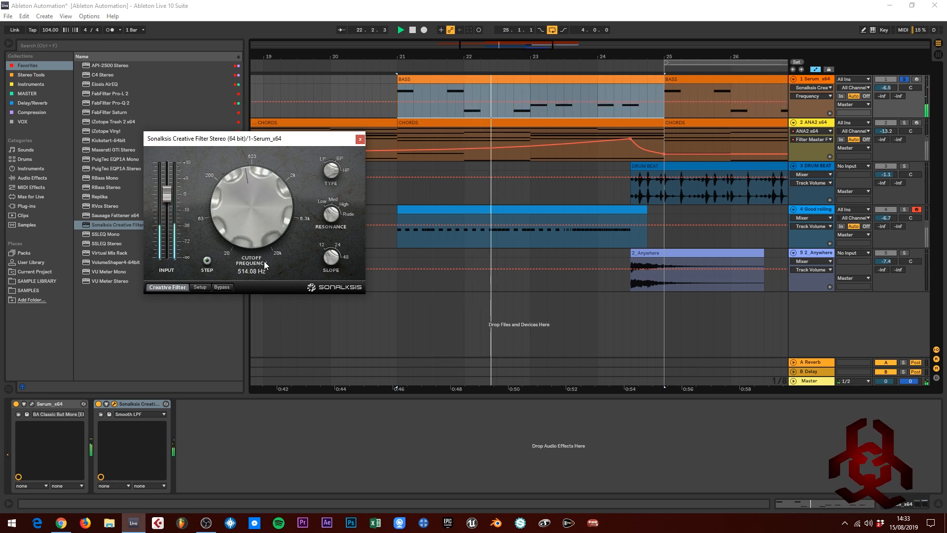
{"action": "left_click", "coordinate": [360, 139]}
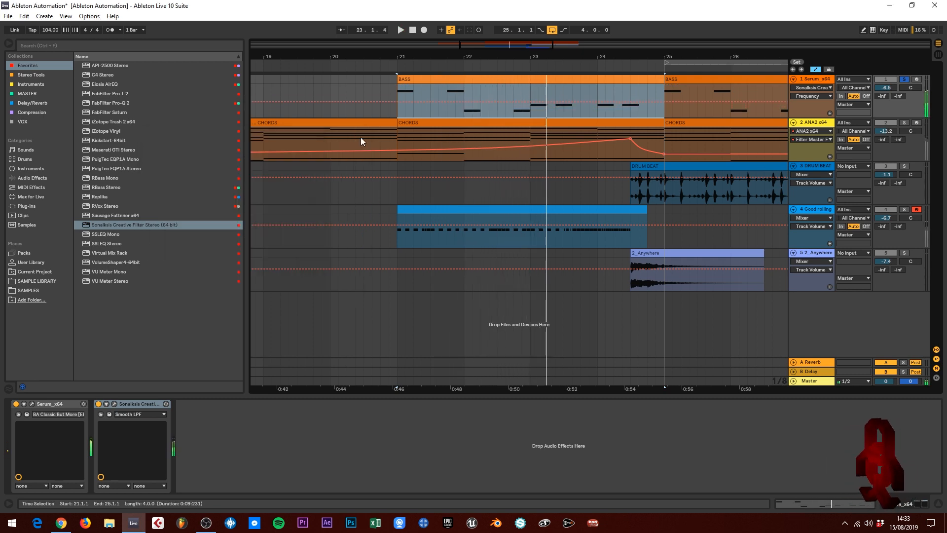
{"action": "key", "text": "space"}
{"action": "key", "text": "space"}
{"action": "key", "text": "space"}
- Automate the filter Frequency across the first BASS clip, falling to 0.00 at bar 25, and bow the ramp upward
{"action": "left_click_drag", "start_coordinate": [398, 103], "coordinate": [398, 100]}
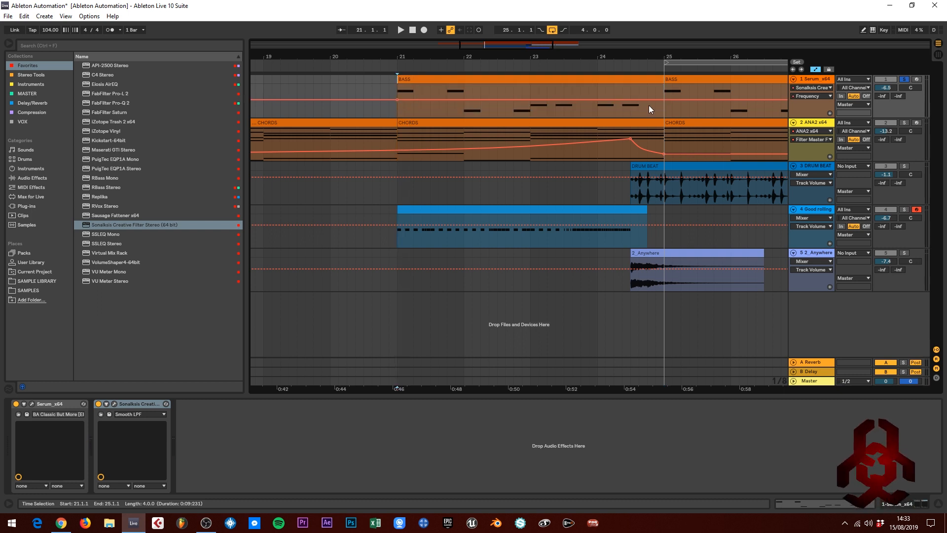
{"action": "left_click_drag", "start_coordinate": [662, 100], "coordinate": [663, 116]}
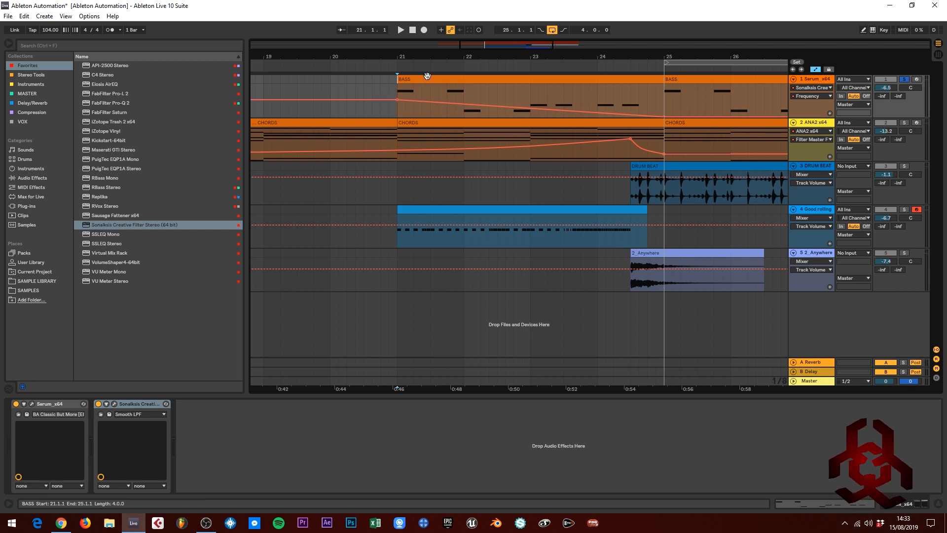
{"action": "left_click", "coordinate": [460, 83]}
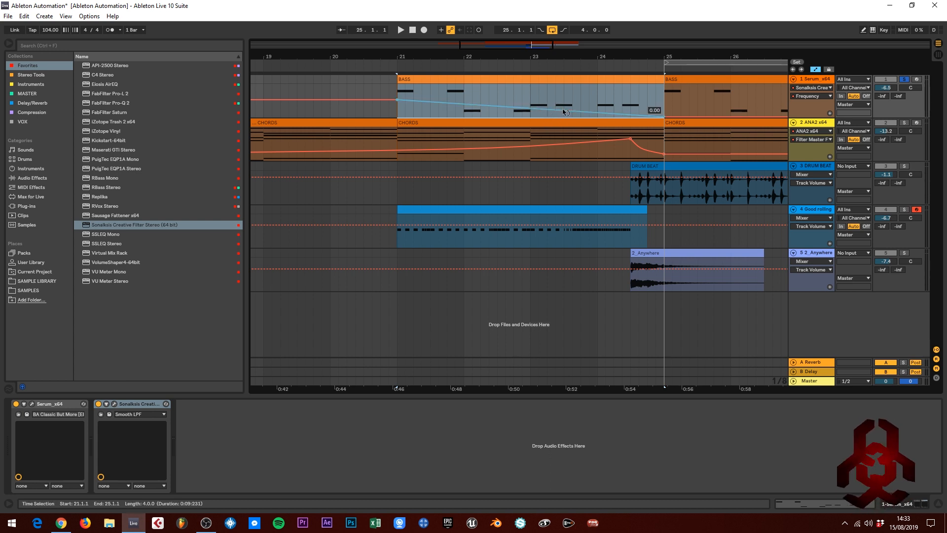
{"action": "left_click_drag", "start_coordinate": [557, 115], "coordinate": [557, 104]}
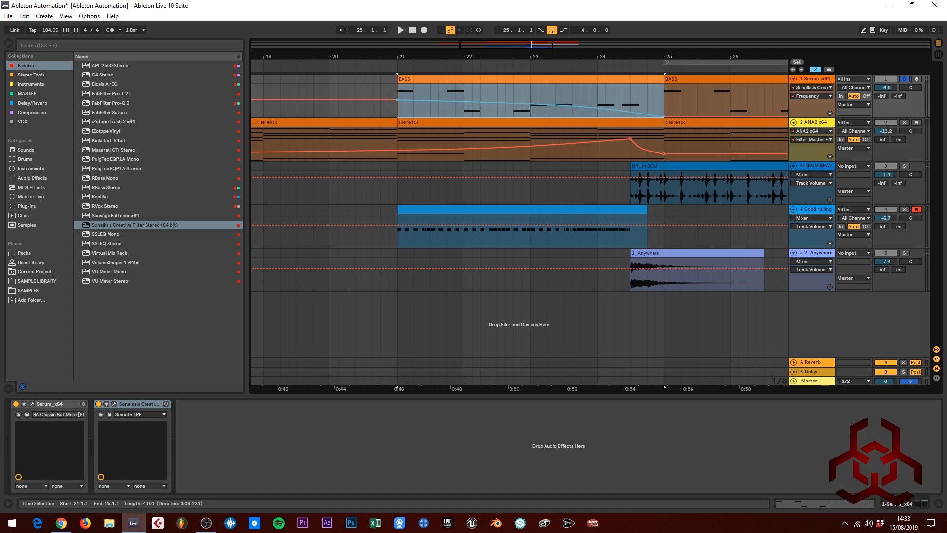
- Unsolo the Serum track and play the full arrangement from just before bar 21
{"action": "left_click", "coordinate": [381, 81]}
{"action": "left_click", "coordinate": [903, 79]}
{"action": "key", "text": "space"}
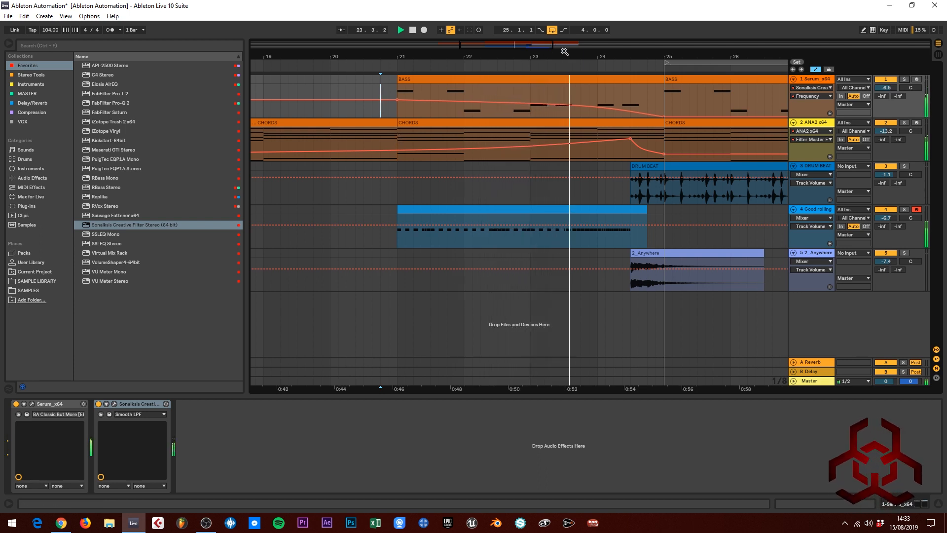
{"action": "left_click_drag", "start_coordinate": [565, 51], "coordinate": [433, 51]}
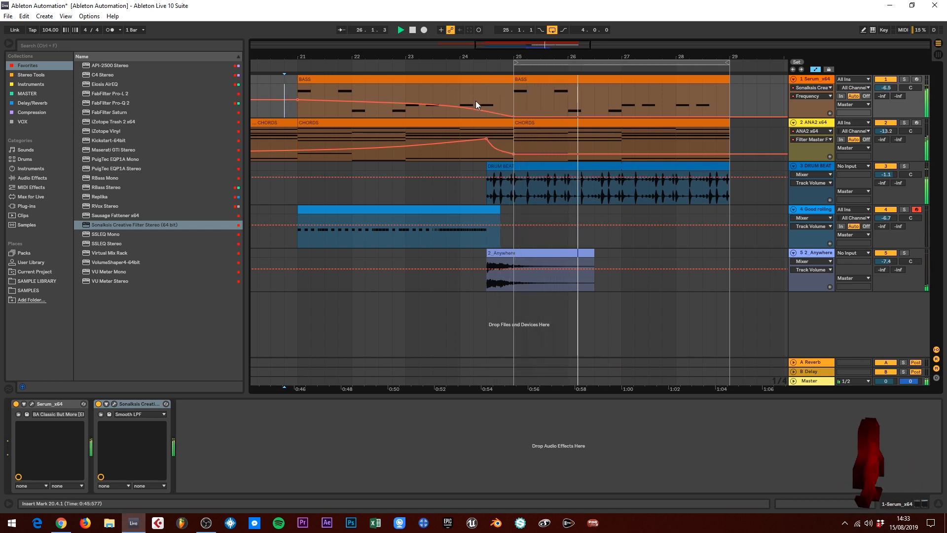
- Straighten the Frequency automation curve over the first BASS clip and audition the arrangement from bar 23
{"action": "left_click", "coordinate": [460, 99]}
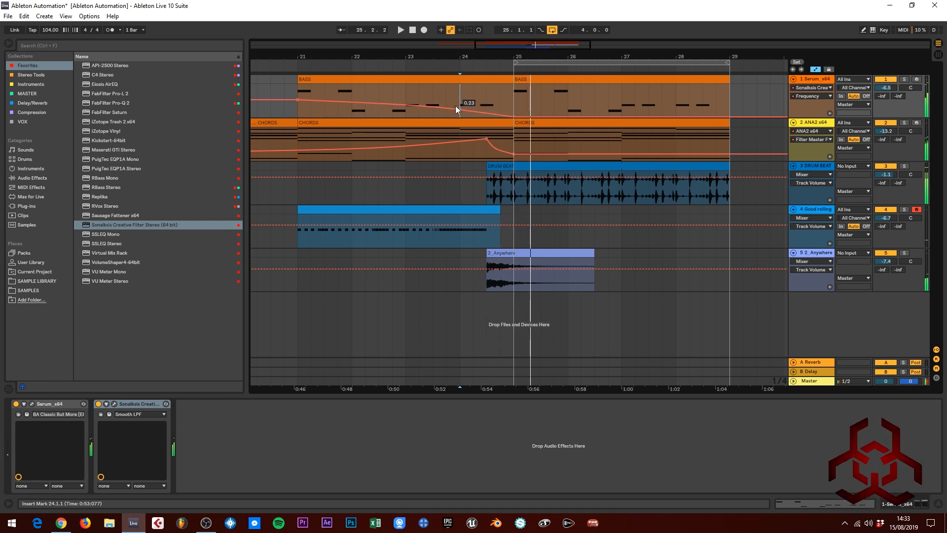
{"action": "left_click", "coordinate": [410, 95]}
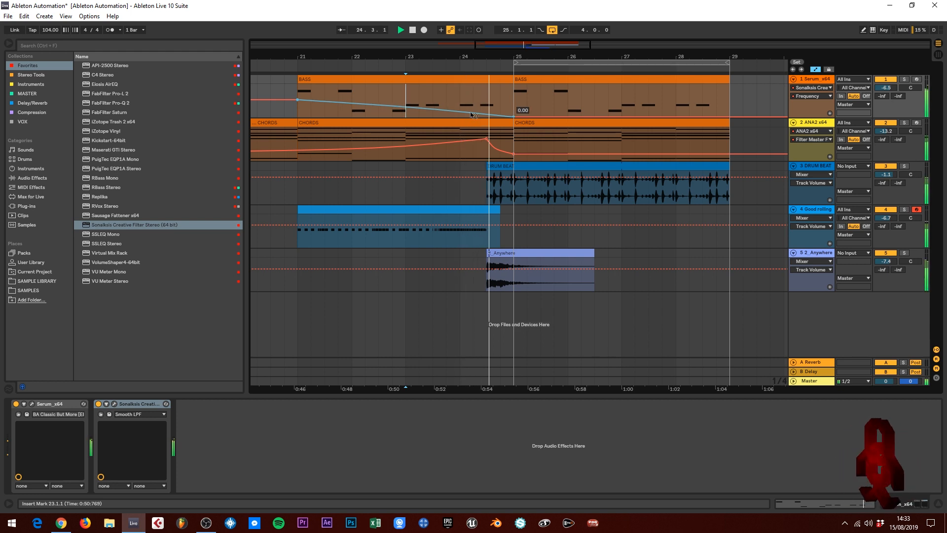
{"action": "key", "text": "space"}
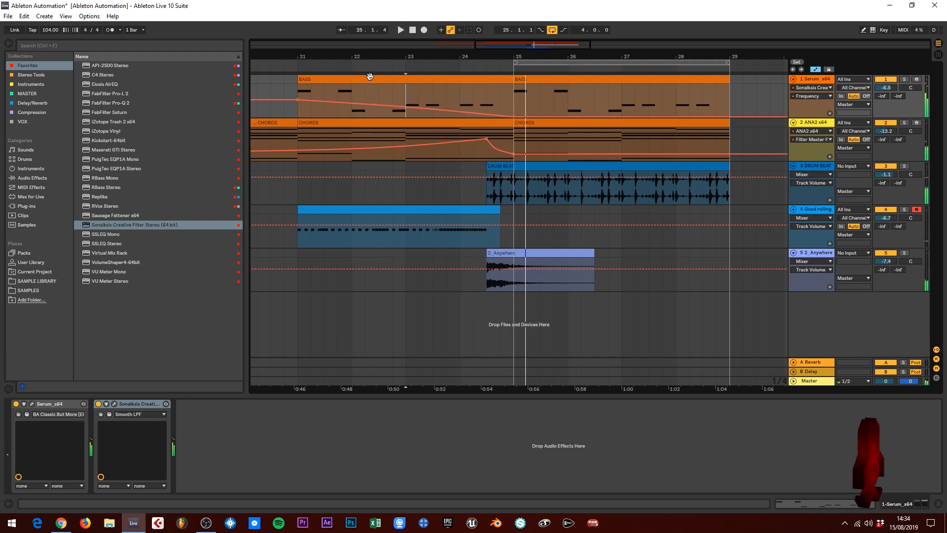
- Add the Sonalksis Creative Filter Stereo to the Good rolling snare track and close its plug-in window
{"action": "mouse_move", "coordinate": [391, 59]}
{"action": "left_mouse_down"}
{"action": "mouse_move", "coordinate": [416, 55]}
{"action": "mouse_move", "coordinate": [406, 57]}
{"action": "left_mouse_up"}
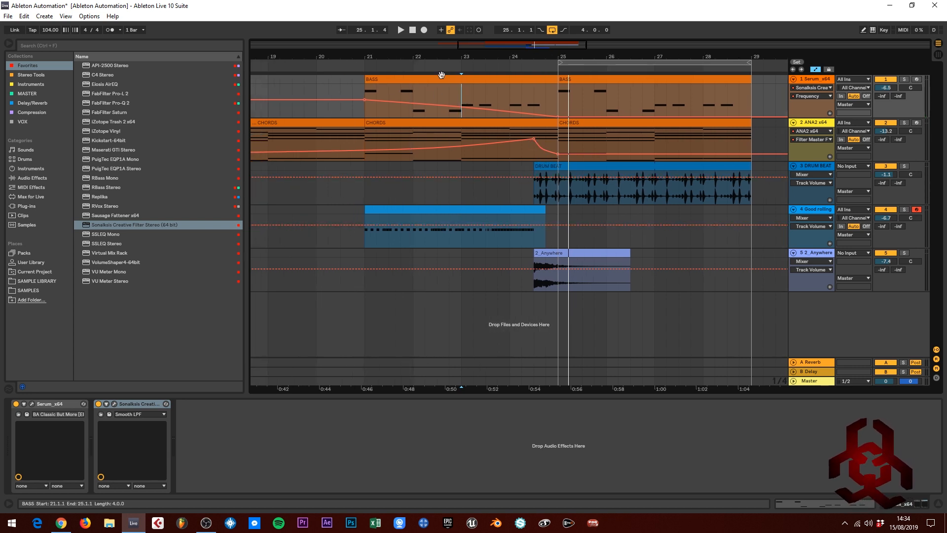
{"action": "left_click_drag", "start_coordinate": [451, 53], "coordinate": [455, 45]}
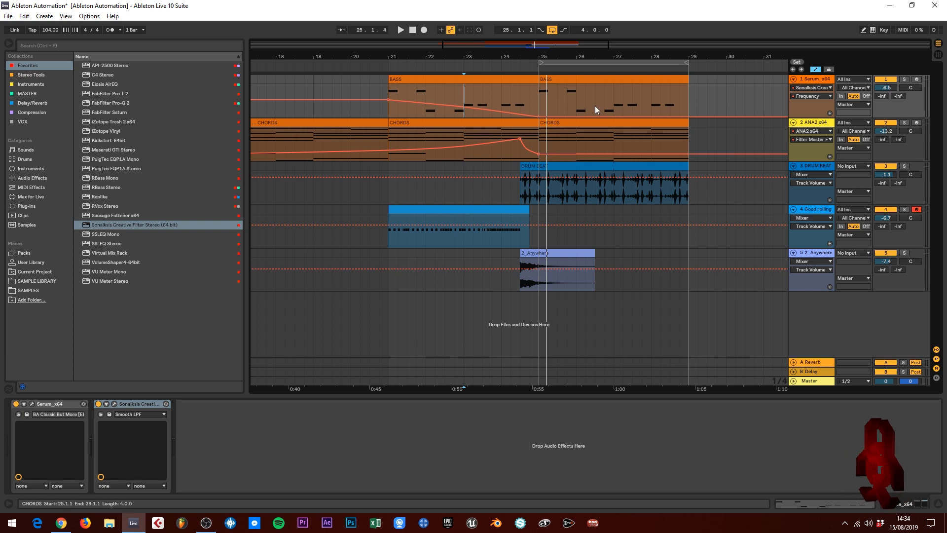
{"action": "left_click", "coordinate": [480, 243]}
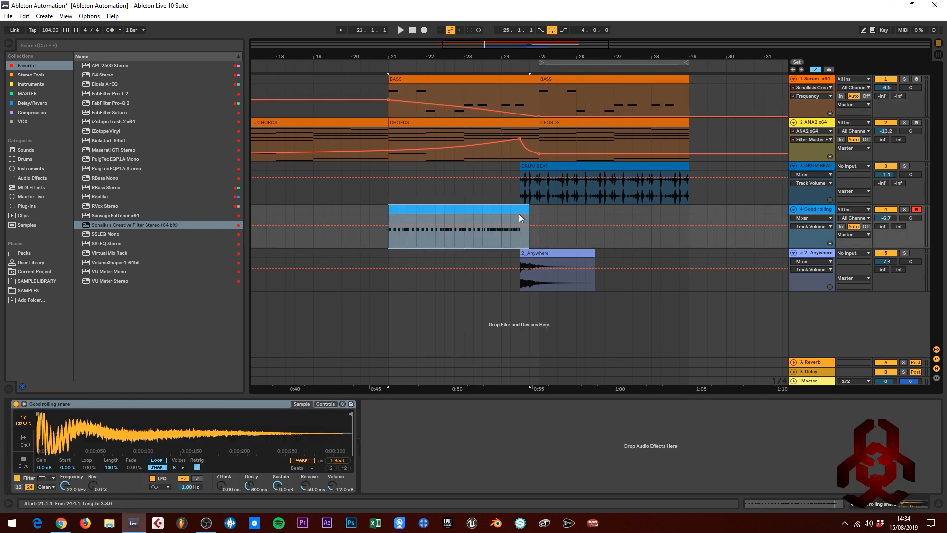
{"action": "left_click", "coordinate": [824, 211]}
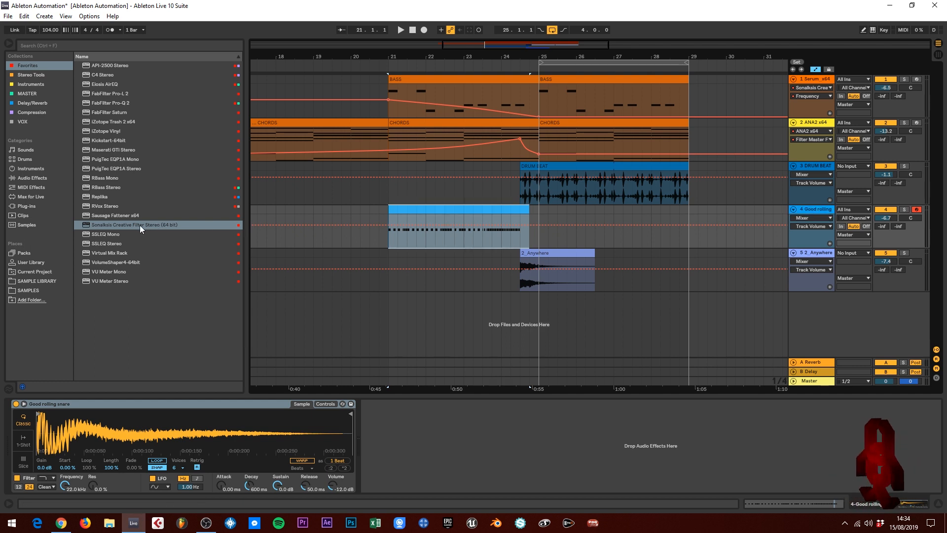
{"action": "double_click", "coordinate": [125, 224]}
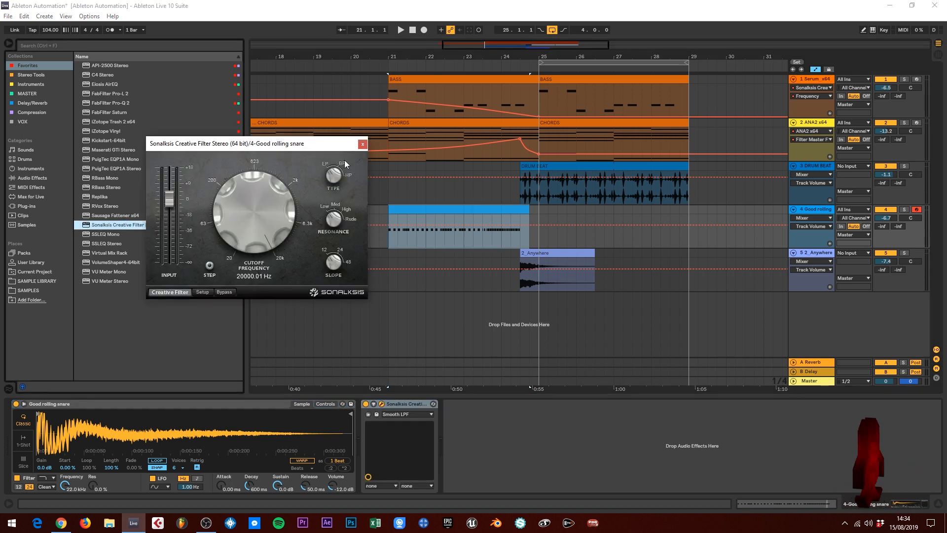
{"action": "left_click", "coordinate": [346, 136]}
{"action": "left_click_drag", "start_coordinate": [347, 138], "coordinate": [338, 110]}
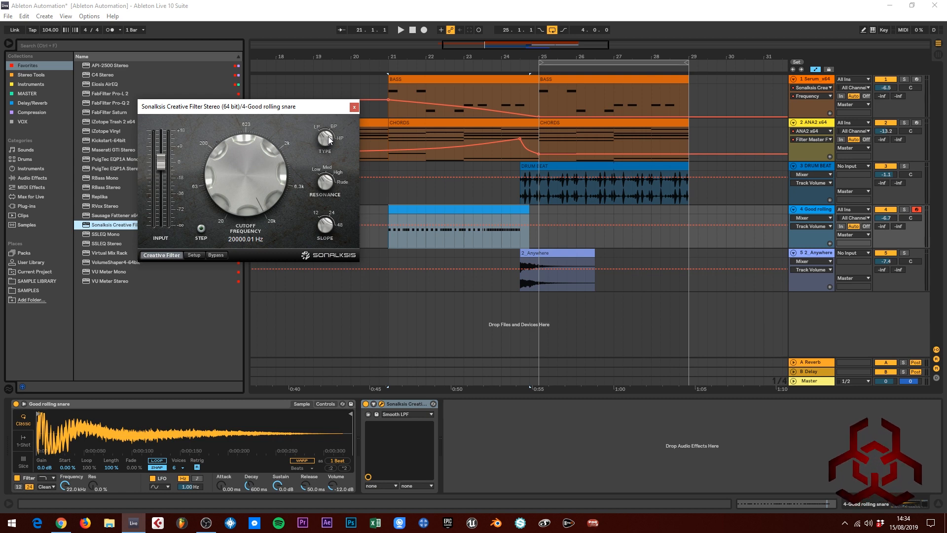
{"action": "left_click", "coordinate": [354, 107]}
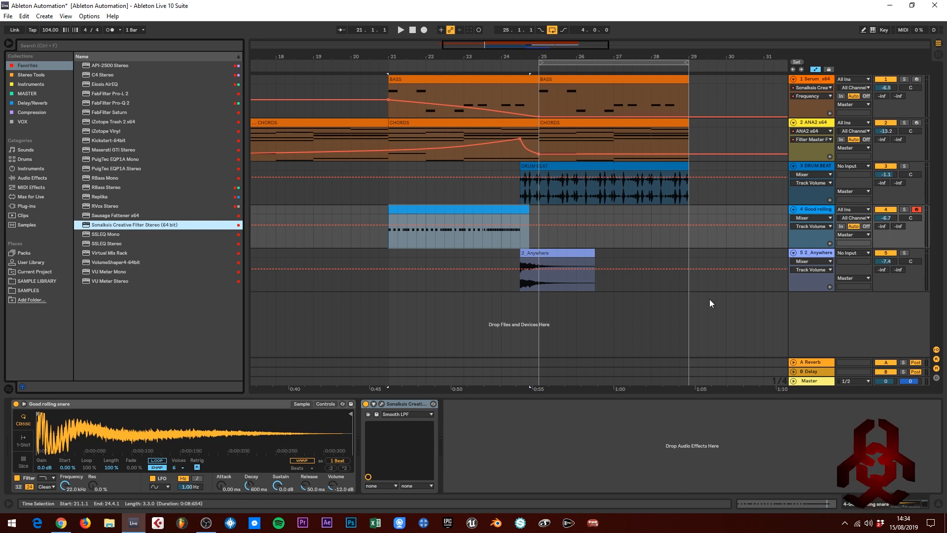
- Add the Utility audio effect after the Creative Filter on the Good rolling snare track
{"action": "left_click_drag", "start_coordinate": [487, 47], "coordinate": [508, 55]}
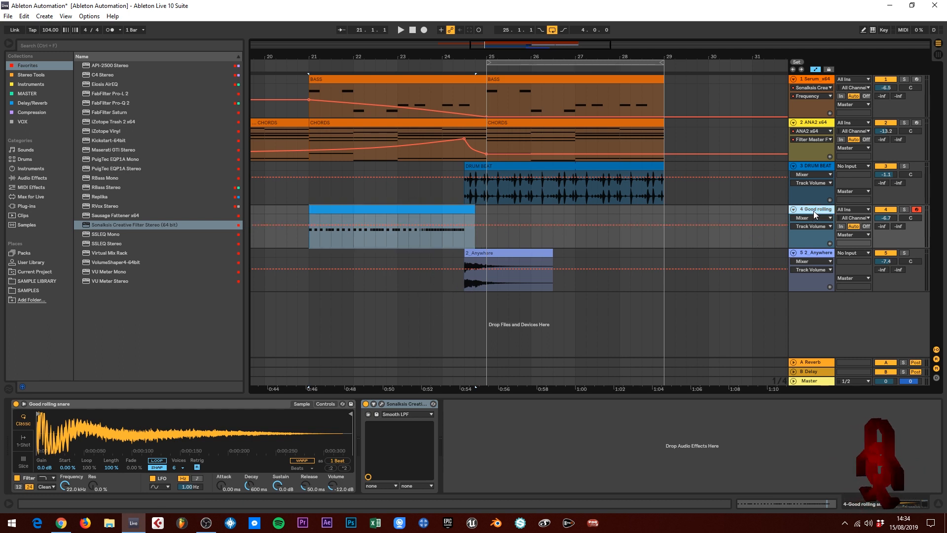
{"action": "left_click", "coordinate": [30, 169]}
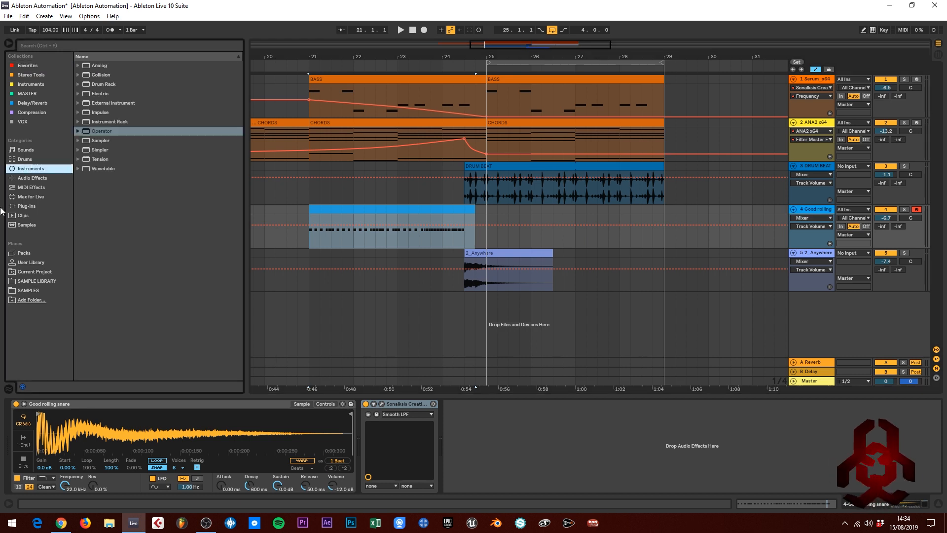
{"action": "left_click", "coordinate": [31, 178]}
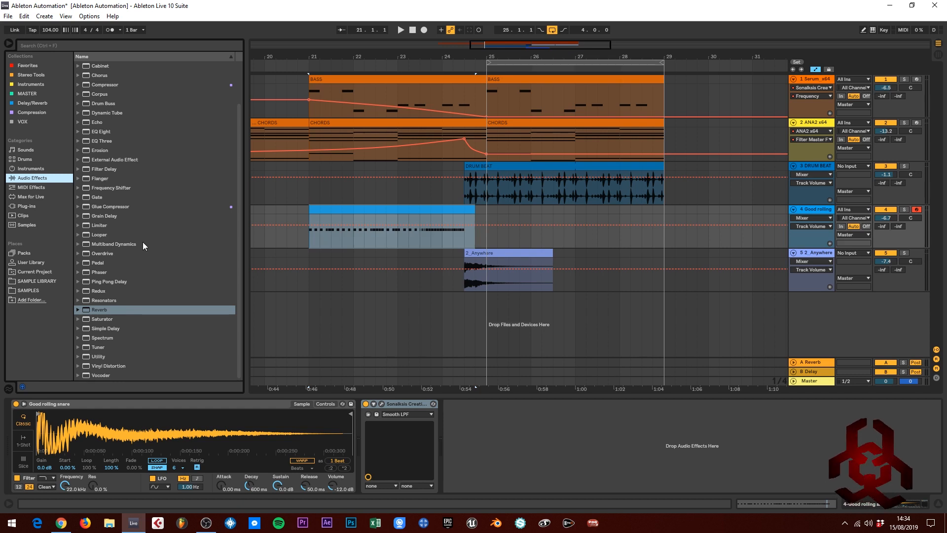
{"action": "double_click", "coordinate": [92, 356]}
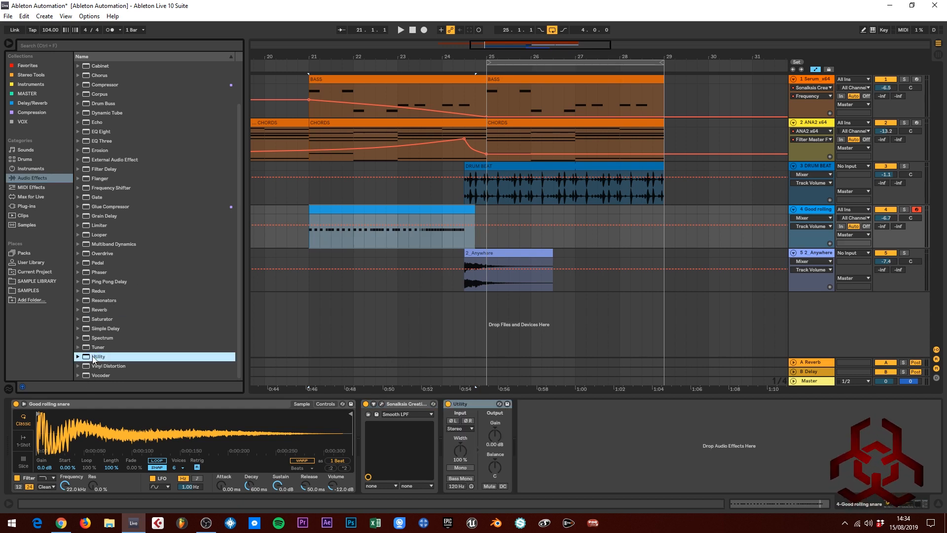
{"action": "left_click", "coordinate": [481, 406]}
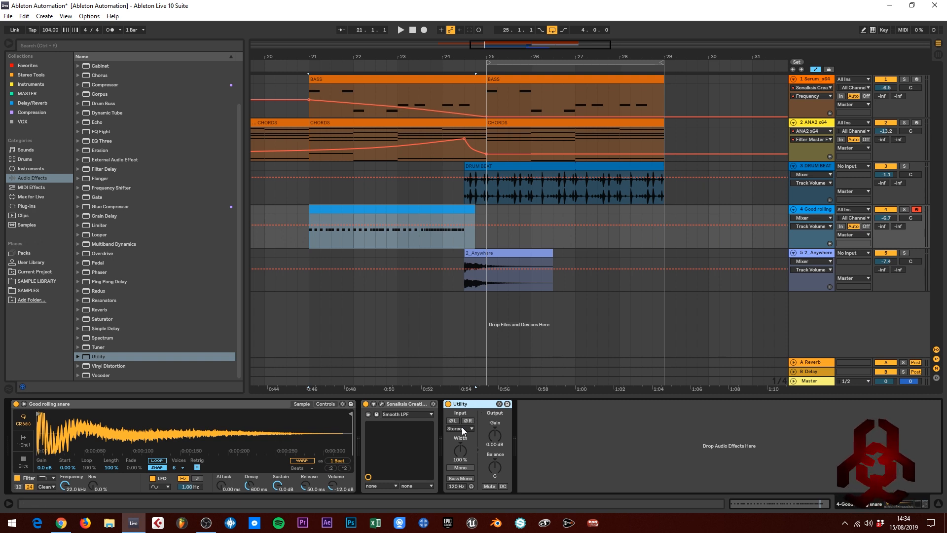
{"action": "left_click", "coordinate": [409, 402]}
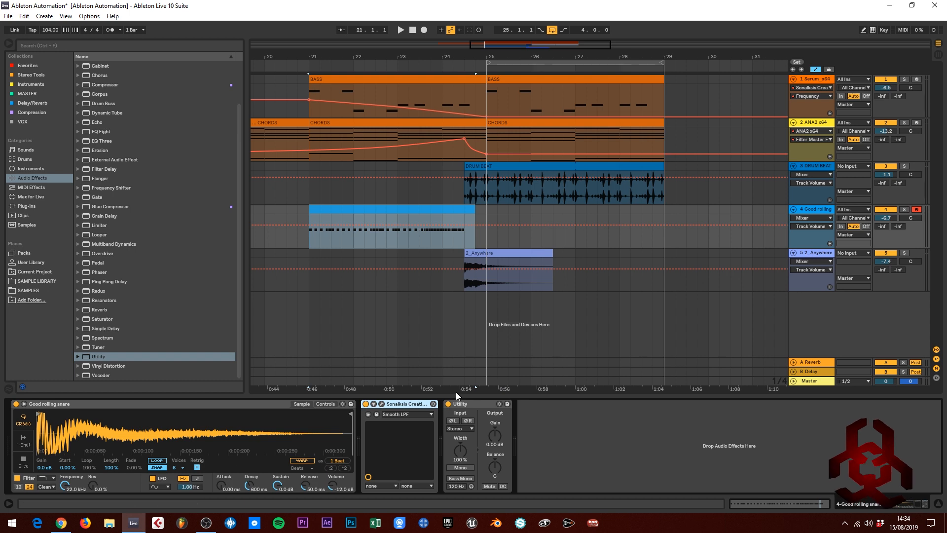
{"action": "left_click", "coordinate": [487, 413]}
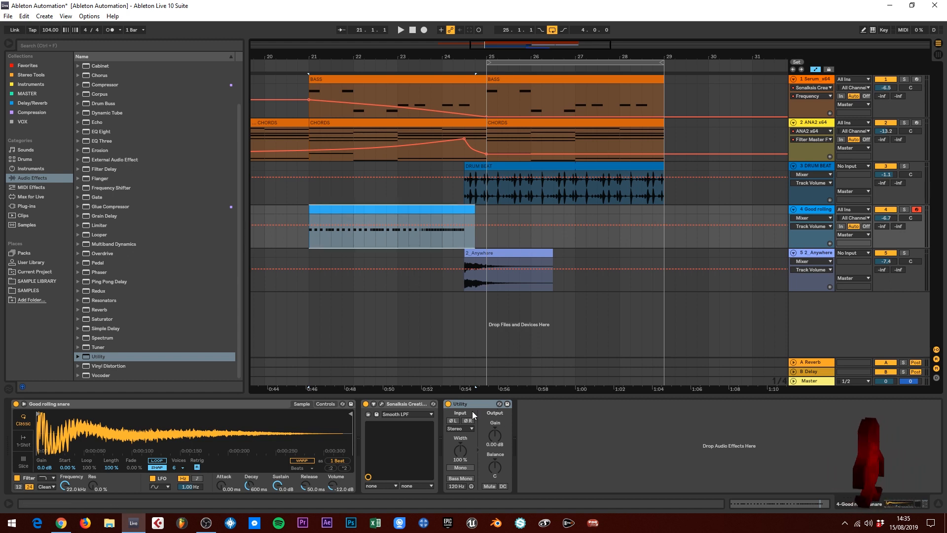
- Show the Utility's Gain automation in its own lane on the snare track, and the Creative Filter's Frequency automation in the main lane
{"action": "left_click_drag", "start_coordinate": [425, 58], "coordinate": [505, 59]}
{"action": "left_click", "coordinate": [768, 268]}
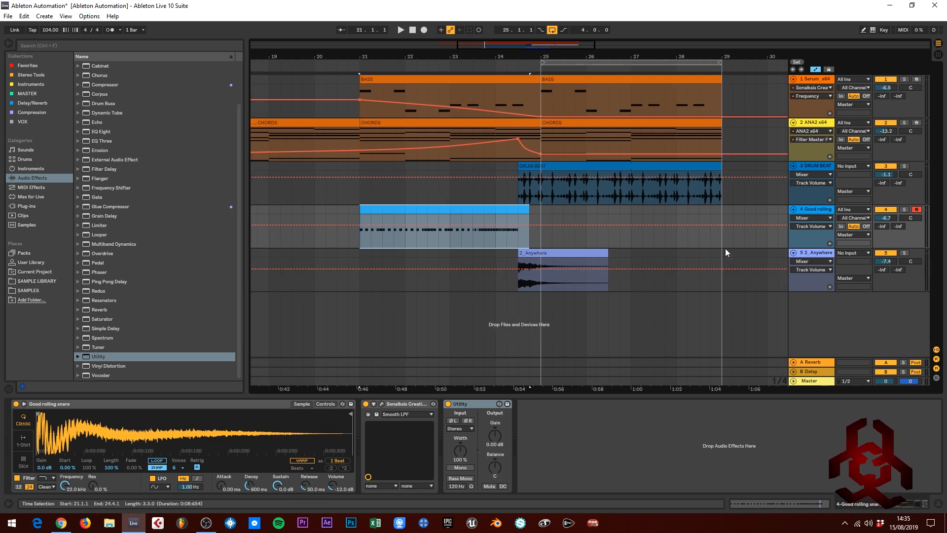
{"action": "left_click", "coordinate": [494, 435]}
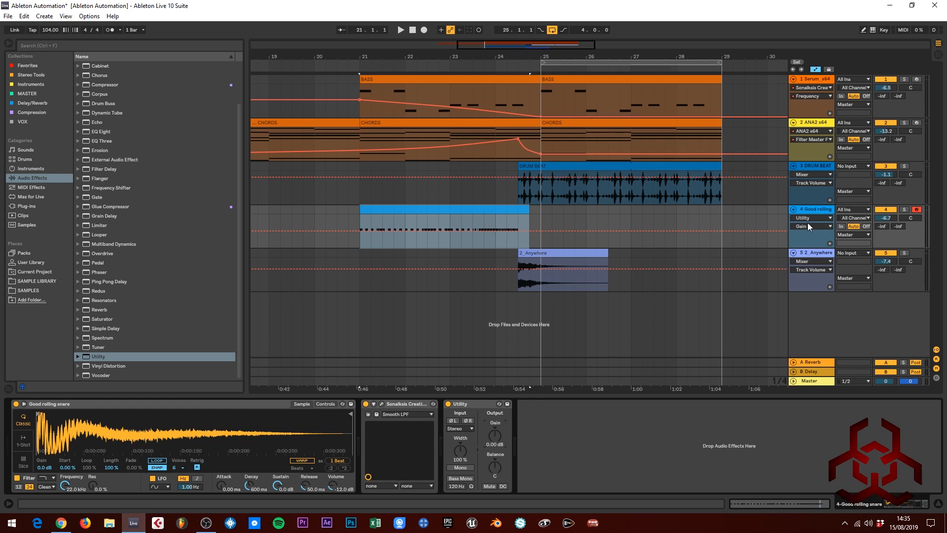
{"action": "left_click", "coordinate": [830, 243]}
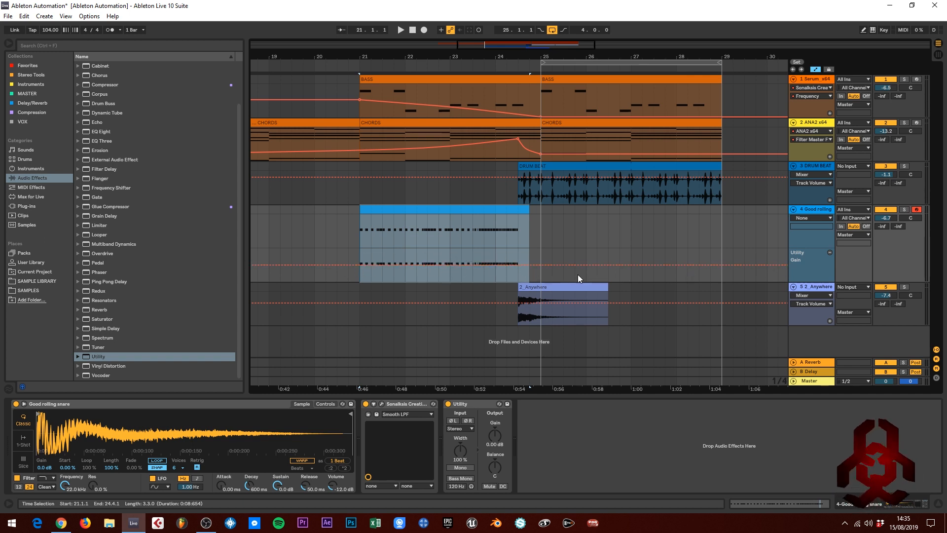
{"action": "left_click", "coordinate": [382, 403]}
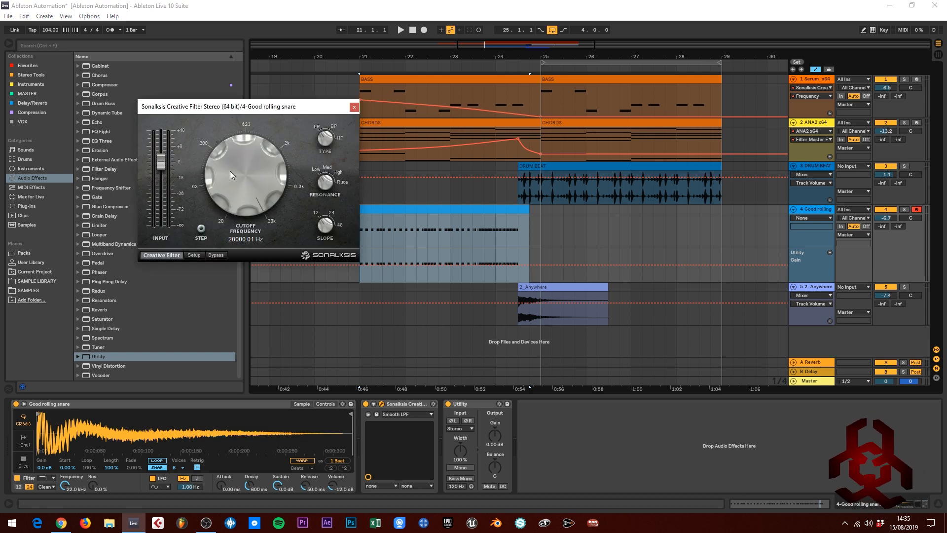
{"action": "left_click_drag", "start_coordinate": [230, 171], "coordinate": [251, 141]}
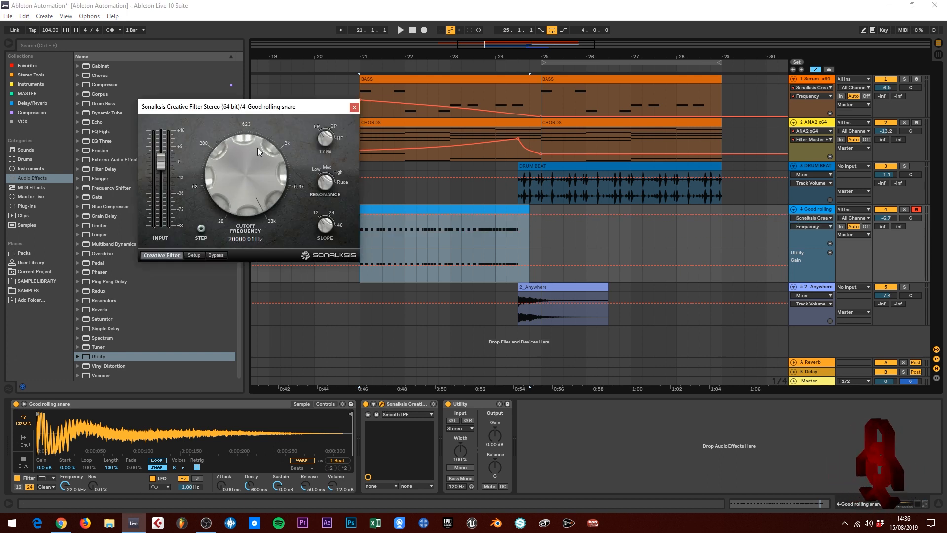
- Try a separate lane for the Creative Filter's Frequency automation, restore it to the snare track's main lane, and close the plug-in window
{"action": "left_click", "coordinate": [356, 105]}
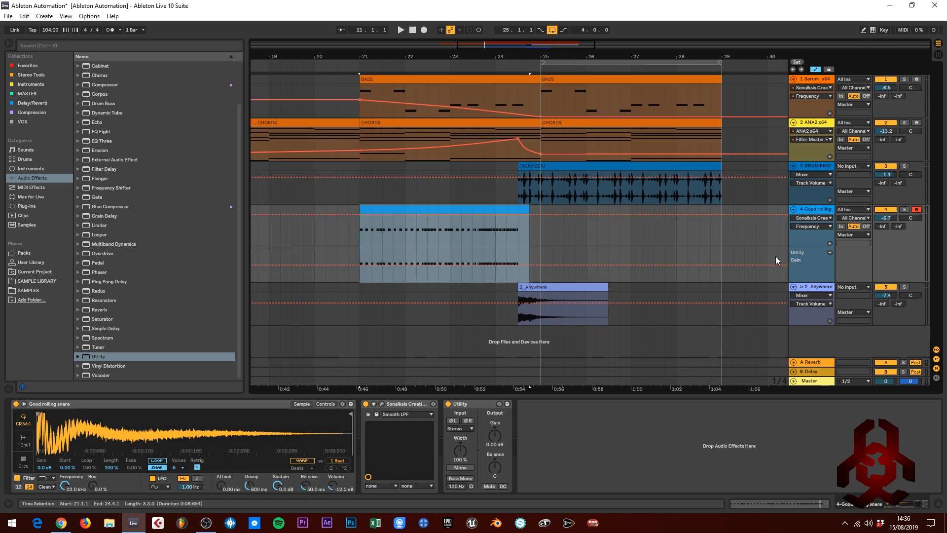
{"action": "left_click", "coordinate": [829, 242]}
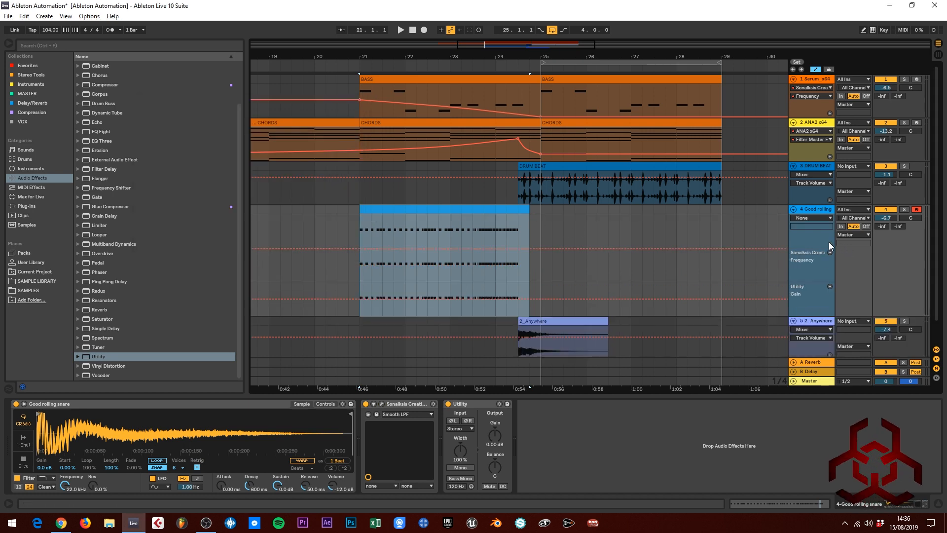
{"action": "left_click", "coordinate": [829, 252]}
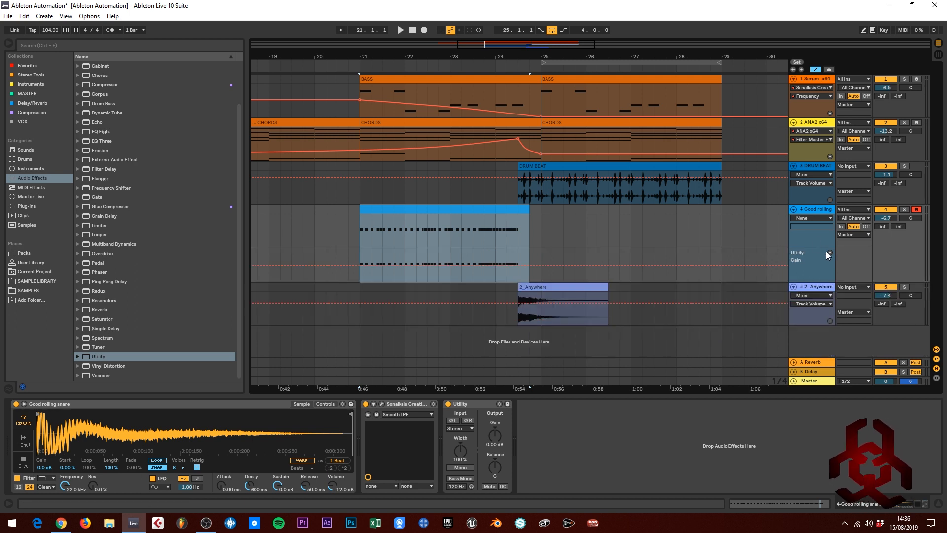
{"action": "left_click", "coordinate": [381, 403]}
{"action": "left_click", "coordinate": [242, 143]}
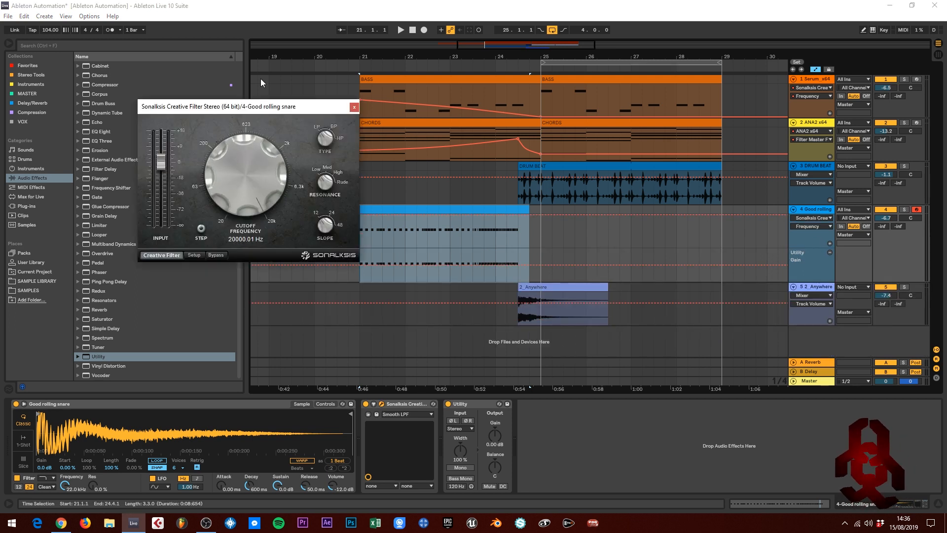
{"action": "left_click", "coordinate": [354, 106]}
- Audition the snare roll with the bass and chords from bar 21
{"action": "left_click_drag", "start_coordinate": [400, 55], "coordinate": [432, 56]}
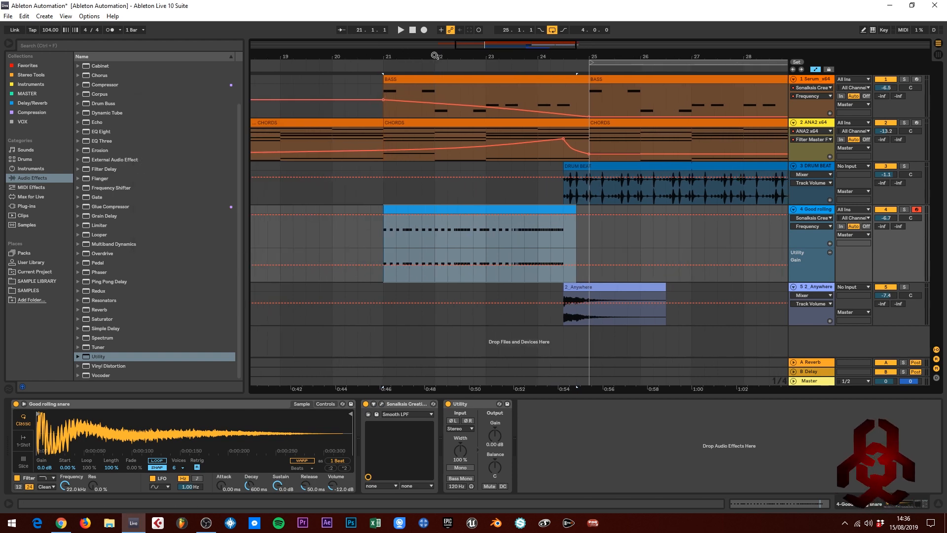
{"action": "key", "text": "space"}
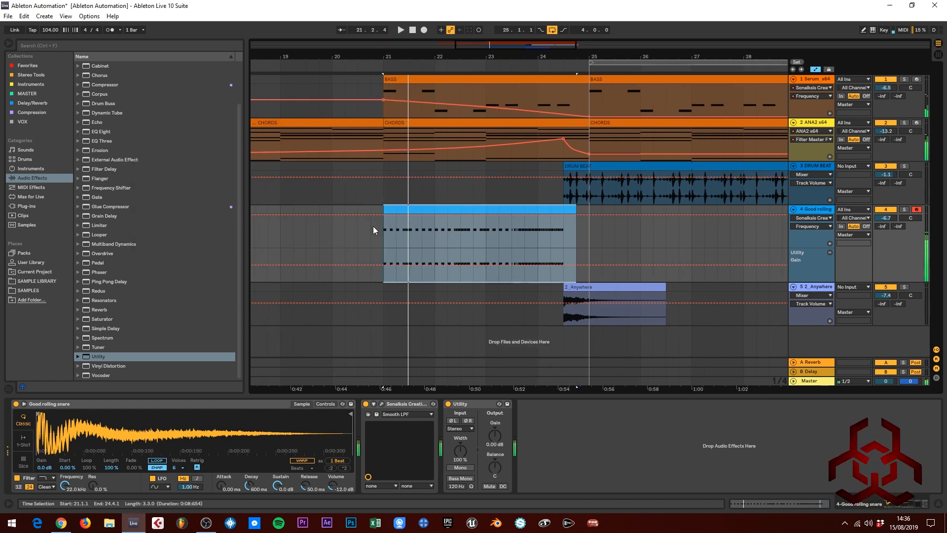
{"action": "key", "text": "space"}
- Draw the snare's filter Frequency automation rising from 0.24 at bar 21 to about 0.71, easing to about 0.65 where the roll ends, while auditioning
{"action": "left_click", "coordinate": [385, 215]}
{"action": "left_click_drag", "start_coordinate": [383, 230], "coordinate": [383, 239]}
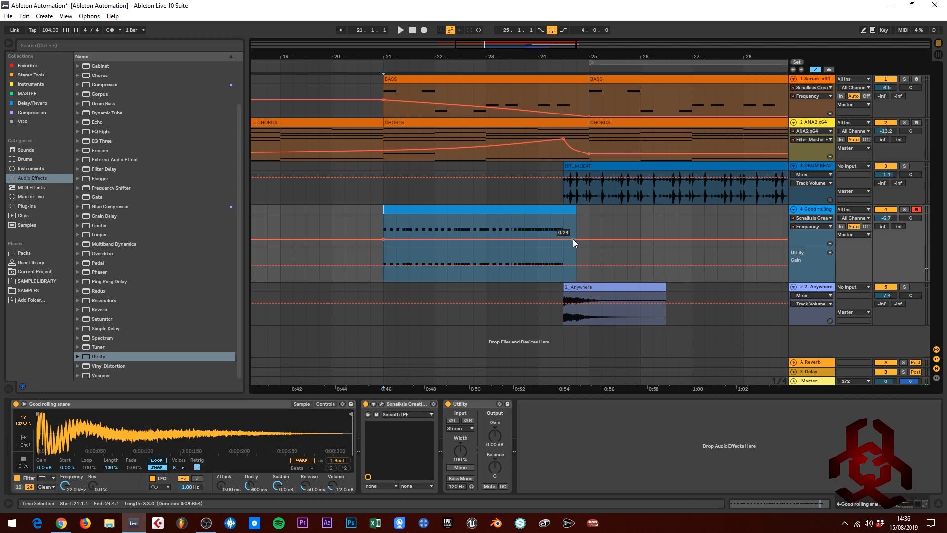
{"action": "left_click_drag", "start_coordinate": [563, 239], "coordinate": [563, 223]}
{"action": "key", "text": "space"}
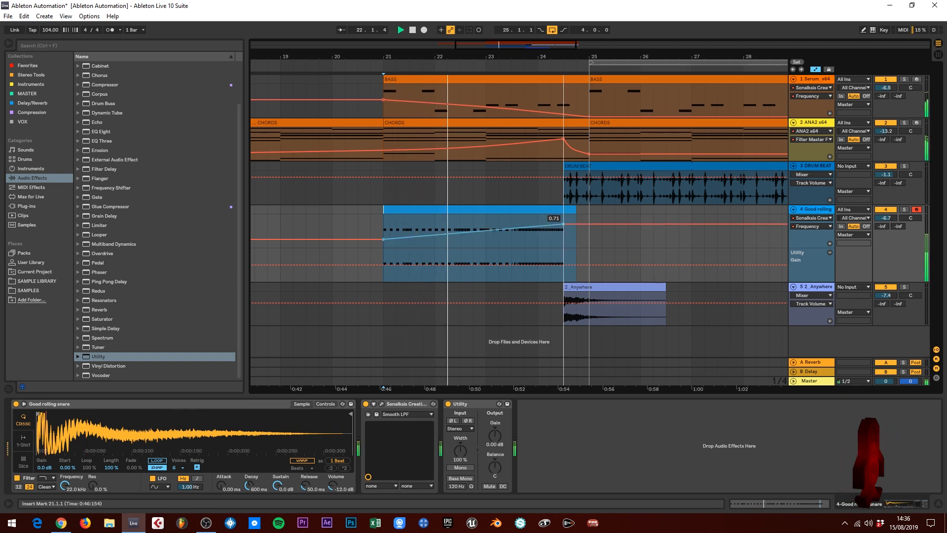
{"action": "left_click_drag", "start_coordinate": [562, 223], "coordinate": [561, 227]}
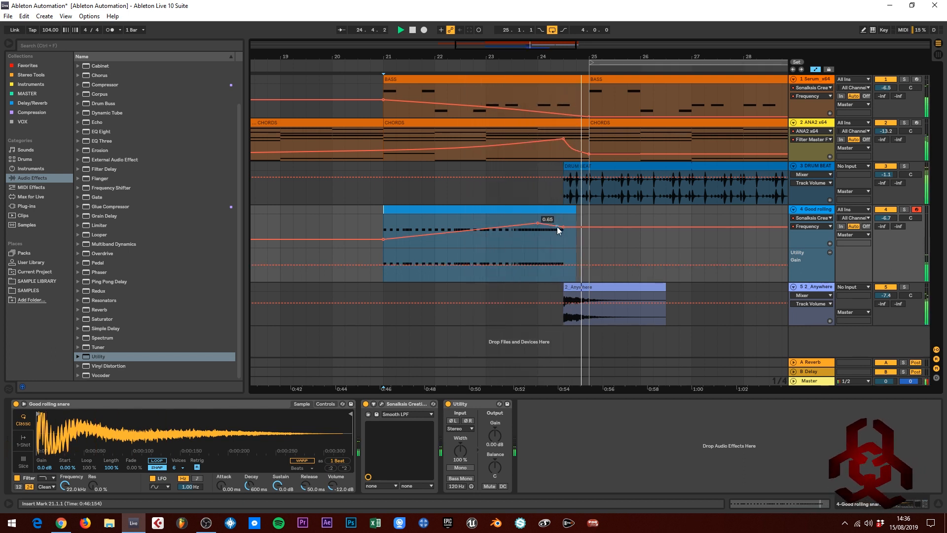
{"action": "key", "text": "space"}
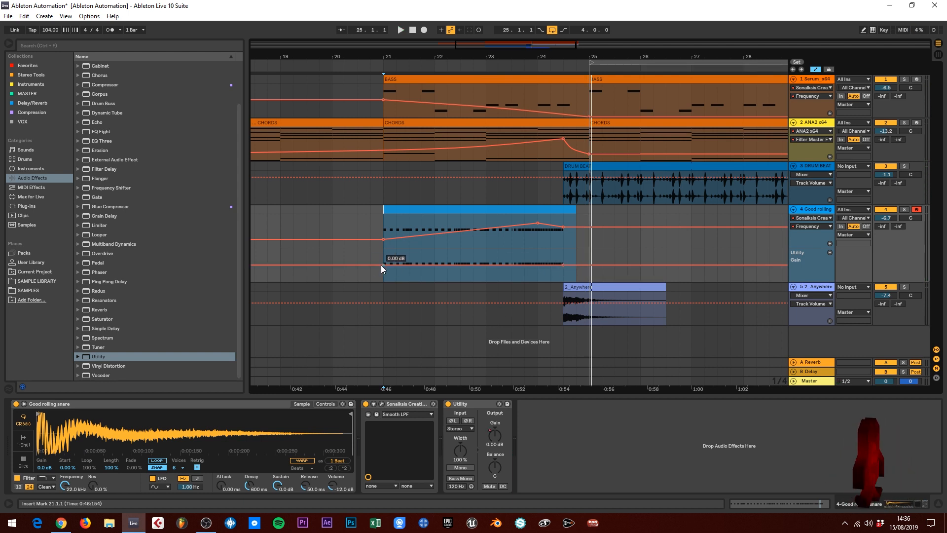
- Lower the Utility Gain breakpoint at bar 21 so the snare ramps up to 0.00 dB by the roll's end, and audition it
{"action": "left_click_drag", "start_coordinate": [381, 265], "coordinate": [380, 269]}
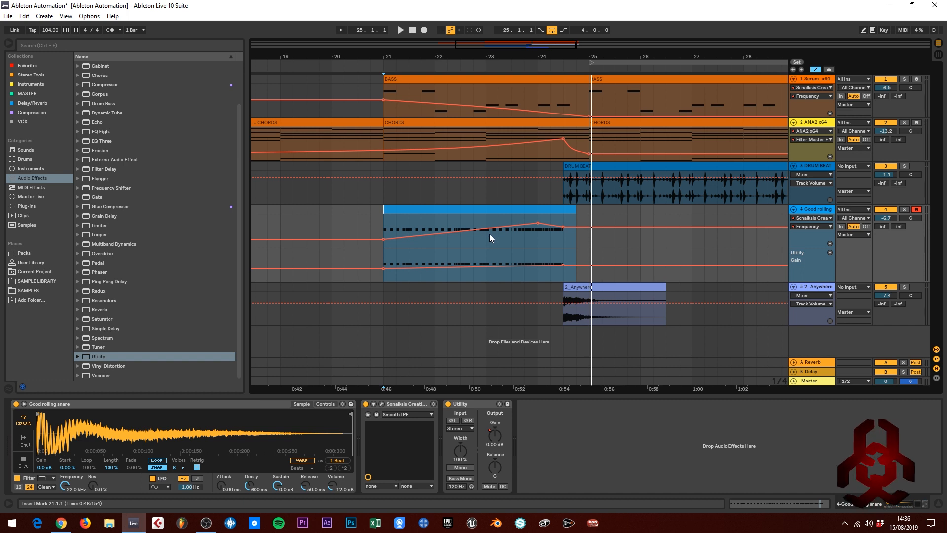
{"action": "left_click", "coordinate": [431, 209]}
{"action": "key", "text": "space"}
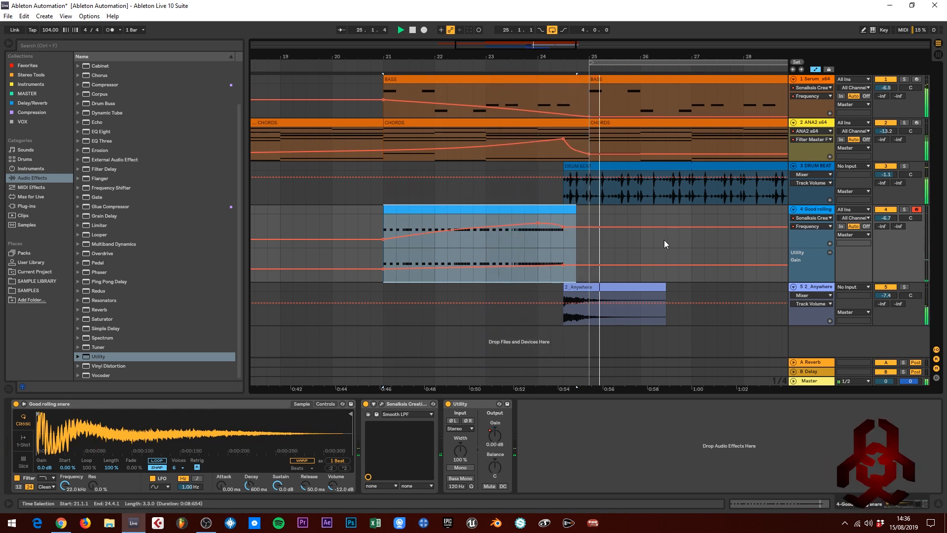
{"action": "key", "text": "space"}
- Raise the Good rolling snare track's volume to -5.1 dB and show its Track Volume automation
{"action": "left_click_drag", "start_coordinate": [887, 218], "coordinate": [887, 211]}
{"action": "key", "text": "space"}
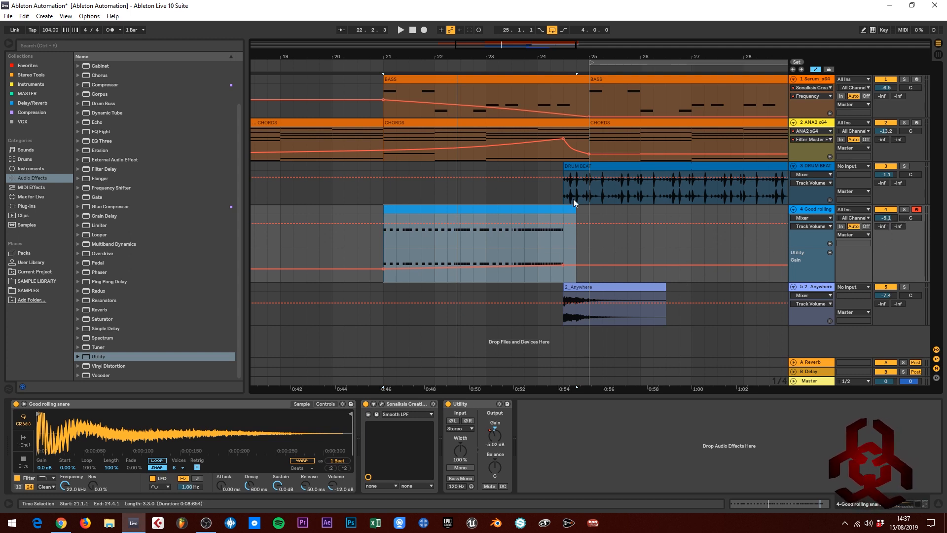
{"action": "left_click", "coordinate": [550, 211]}
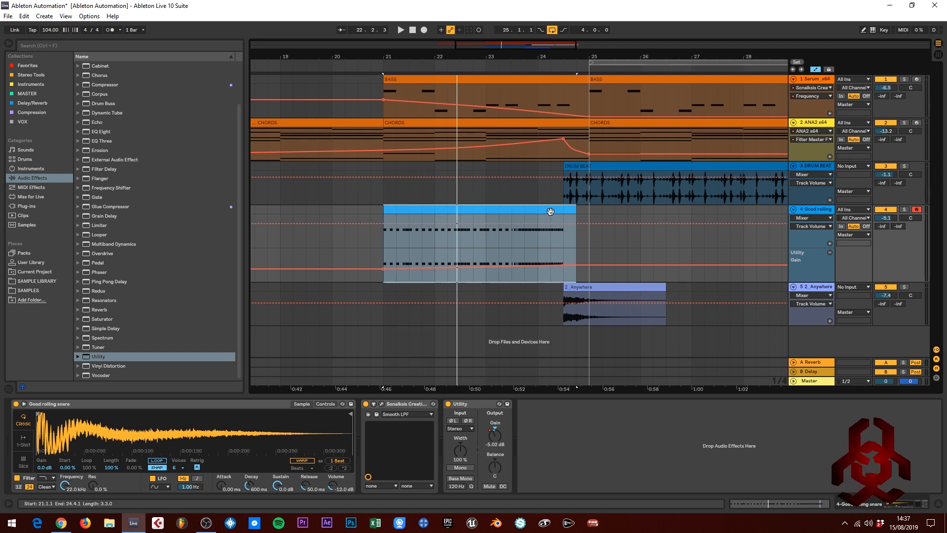
{"action": "left_click", "coordinate": [885, 218]}
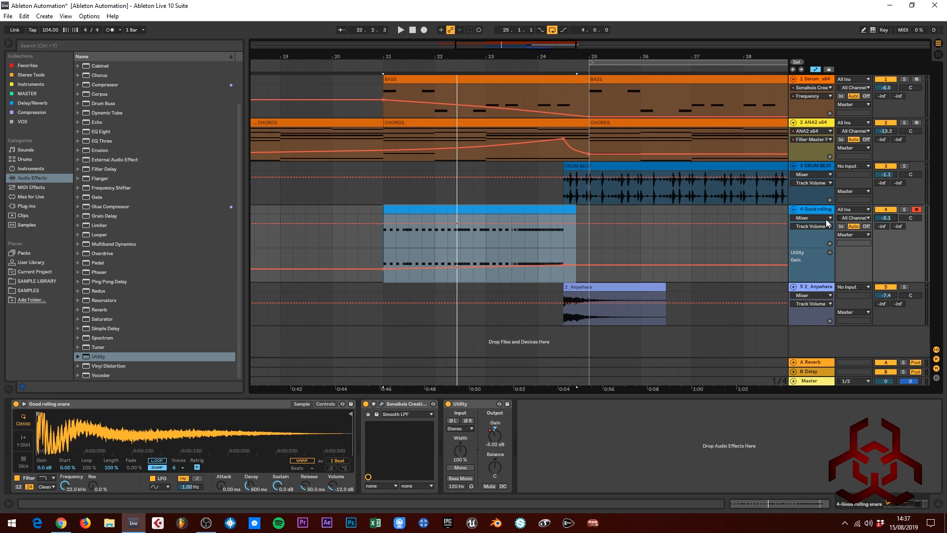
- Draw Track Volume automation on the snare from -9.0 dB at bar 21 up to -5.1 dB at the roll's end, and audition it
{"action": "left_click", "coordinate": [562, 223]}
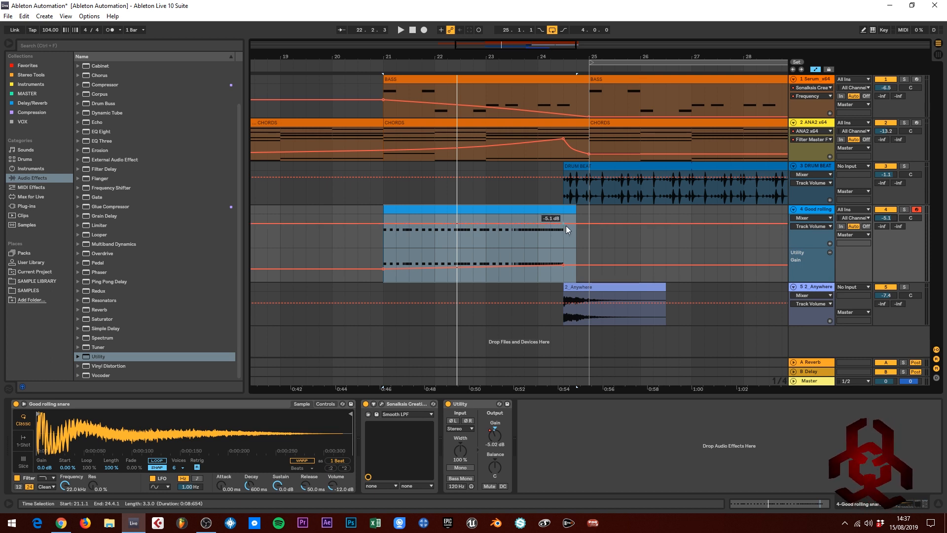
{"action": "left_click", "coordinate": [406, 229]}
{"action": "left_click_drag", "start_coordinate": [383, 224], "coordinate": [383, 243]}
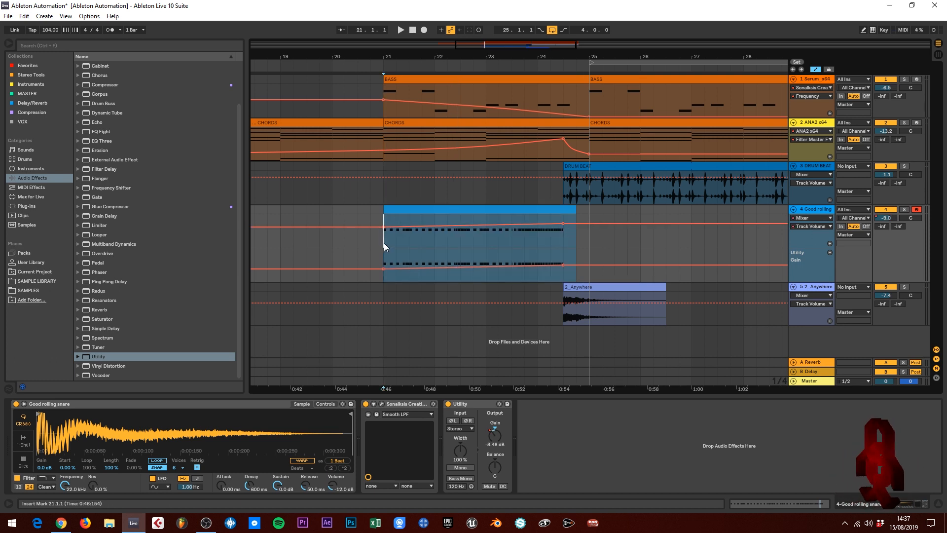
{"action": "key", "text": "space"}
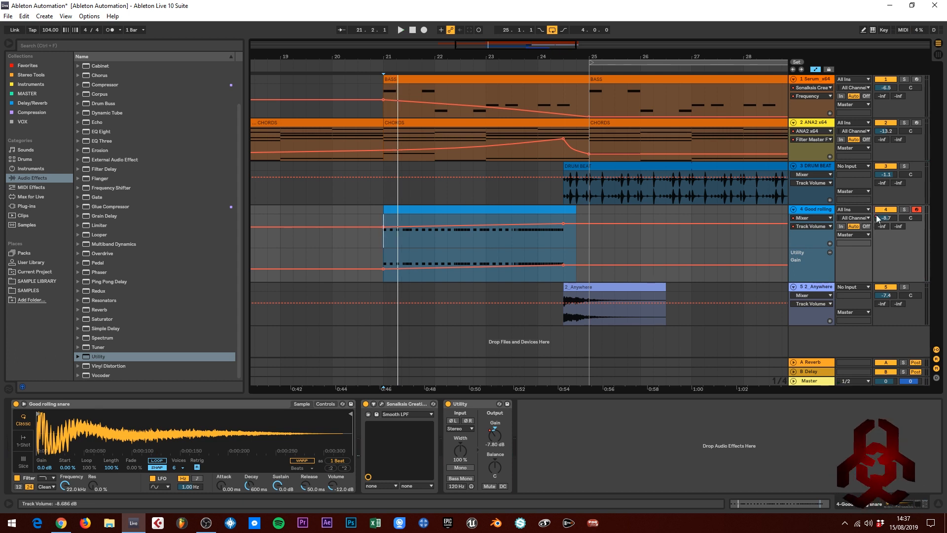
- Test overriding the snare's automated volume with -7.1 dB, and delete the Track Volume breakpoints after re-enabling automation
{"action": "left_click_drag", "start_coordinate": [883, 221], "coordinate": [883, 215]}
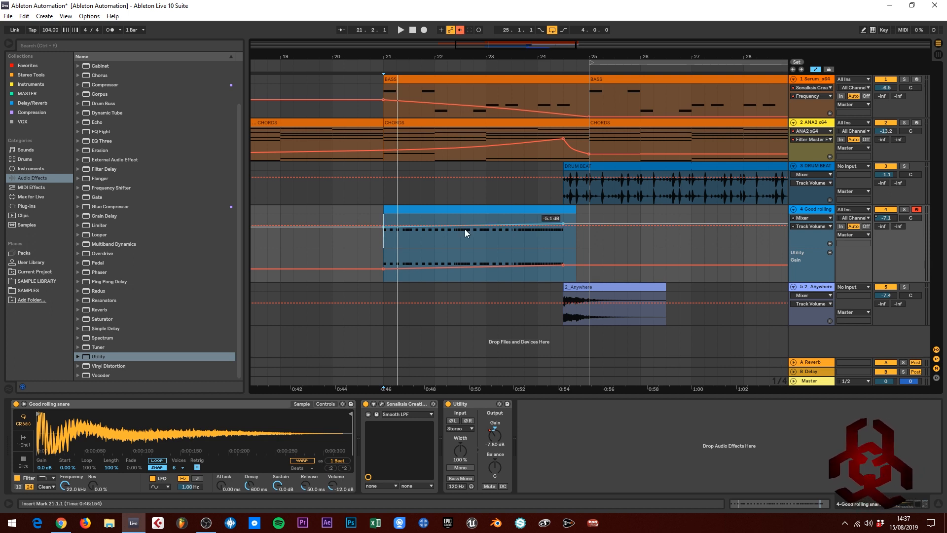
{"action": "left_click", "coordinate": [460, 30]}
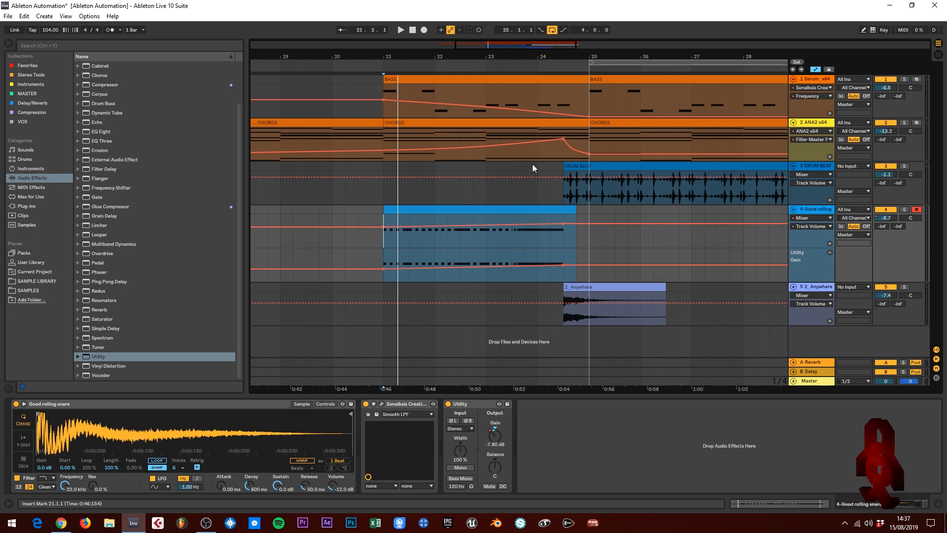
{"action": "left_click", "coordinate": [564, 223]}
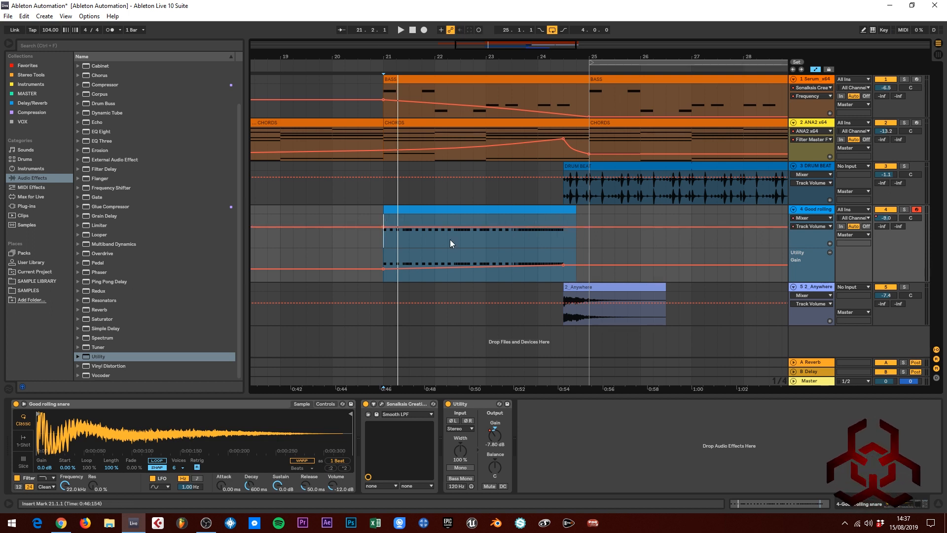
{"action": "left_click", "coordinate": [383, 228]}
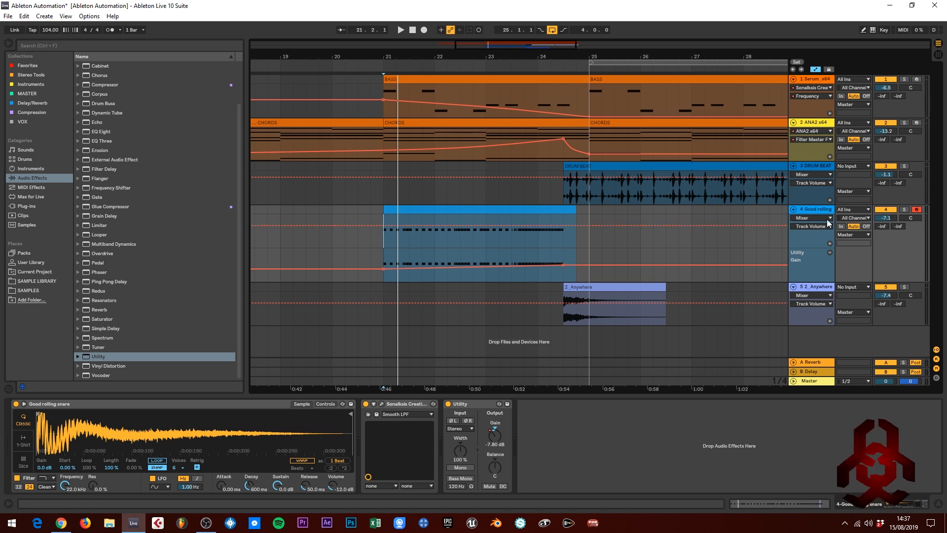
- Show the Creative Filter's Frequency automation in the snare track's main lane and close the plug-in window
{"action": "left_click", "coordinate": [382, 403]}
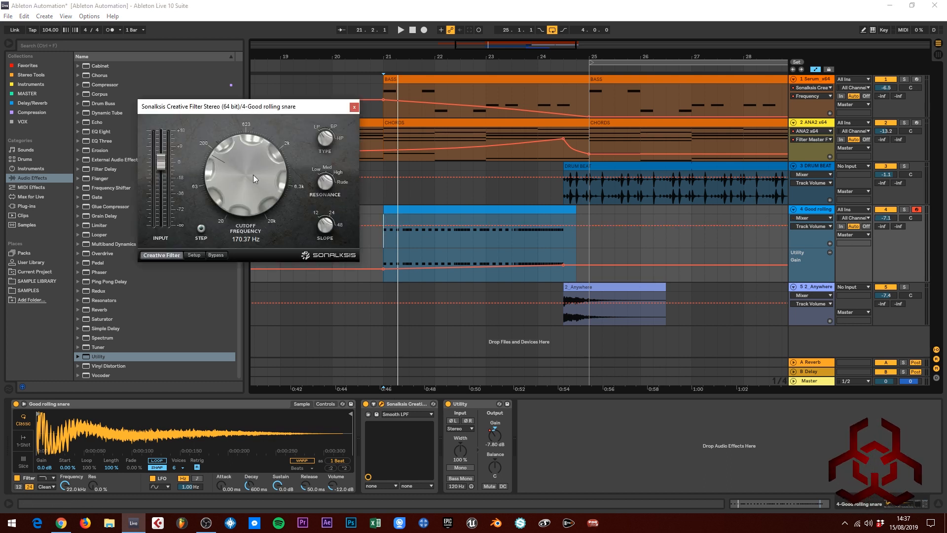
{"action": "left_click", "coordinate": [254, 175]}
{"action": "left_click", "coordinate": [355, 107]}
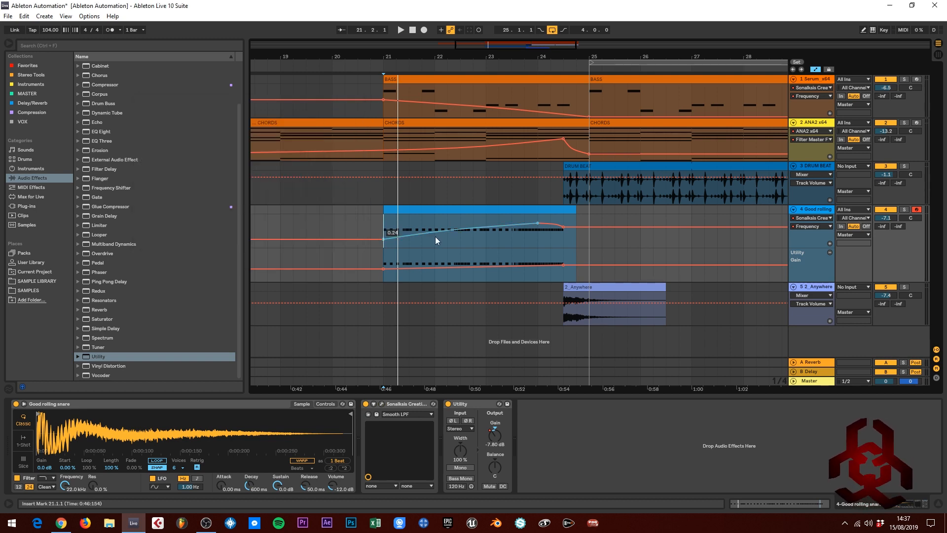
- Play the arrangement from bar 21 and set the snare track's volume to -5.9 dB
{"action": "key", "text": "space"}
{"action": "left_click", "coordinate": [888, 219]}
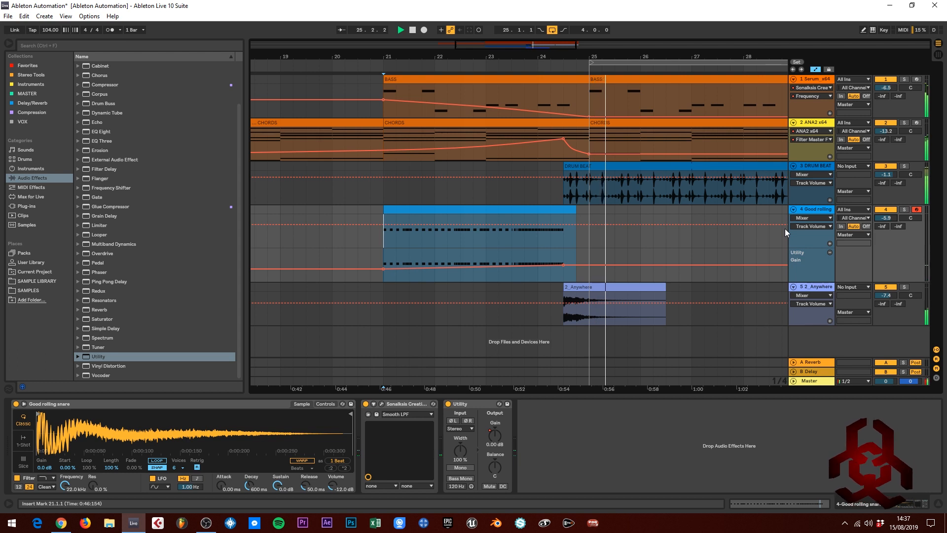
{"action": "left_click_drag", "start_coordinate": [566, 59], "coordinate": [512, 51]}
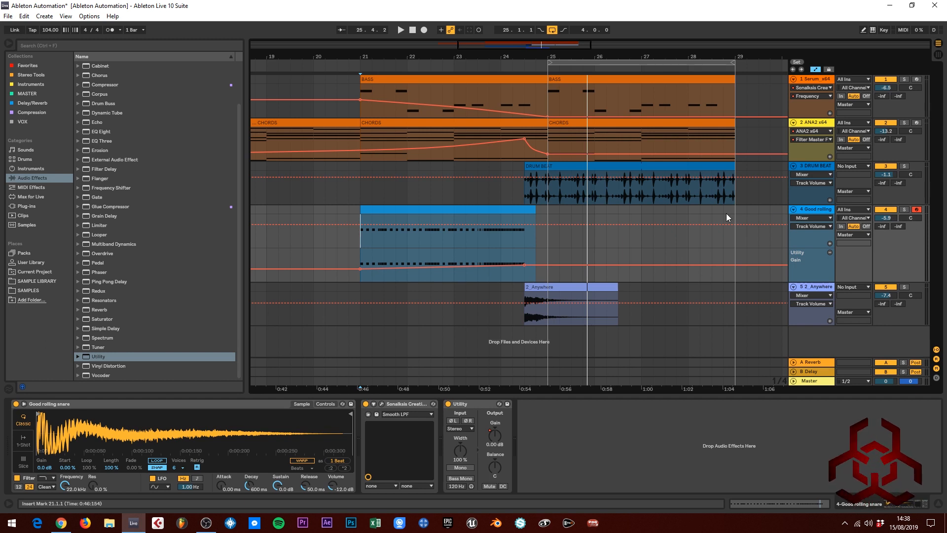
- Show the Mixer's Track Panning automation in the main lane of the Good rolling snare track
{"action": "left_click", "coordinate": [912, 218]}
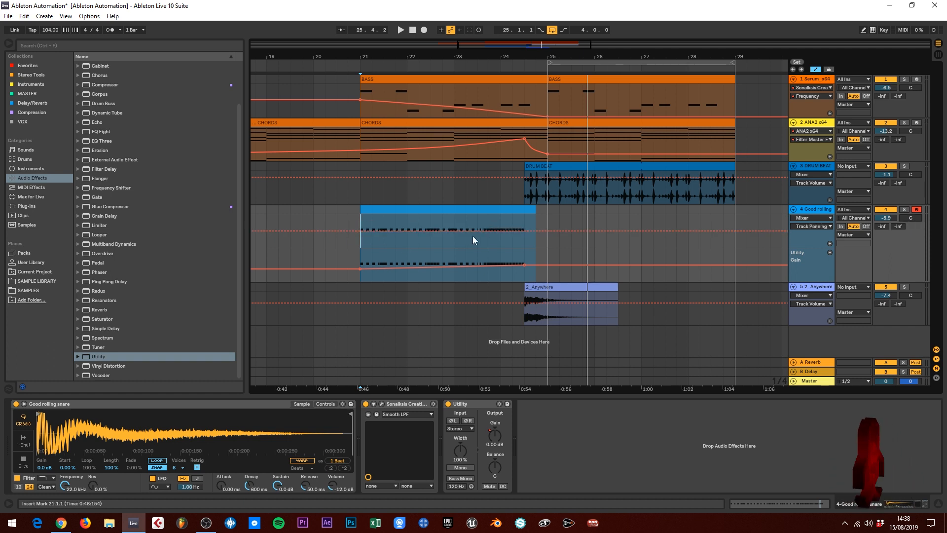
{"action": "left_click", "coordinate": [812, 227]}
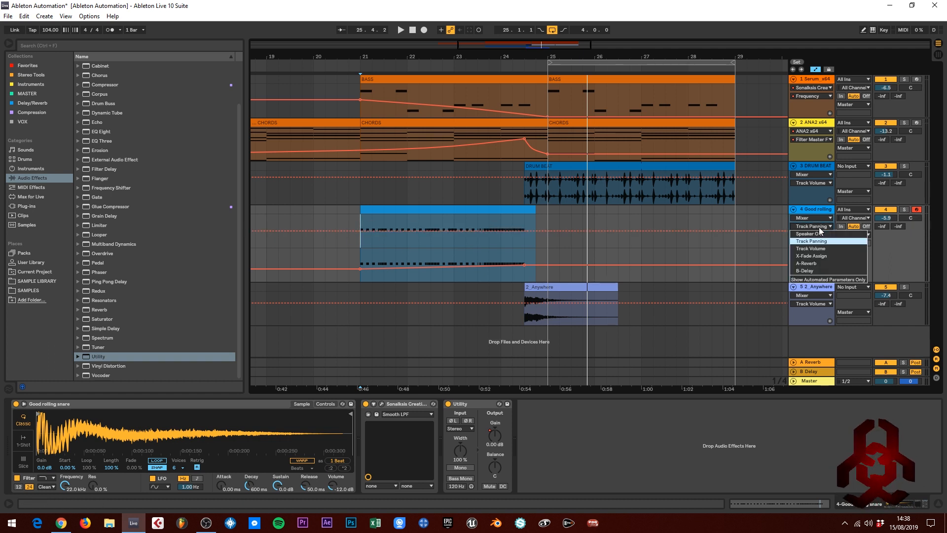
{"action": "left_click", "coordinate": [819, 227]}
{"action": "left_click", "coordinate": [821, 220]}
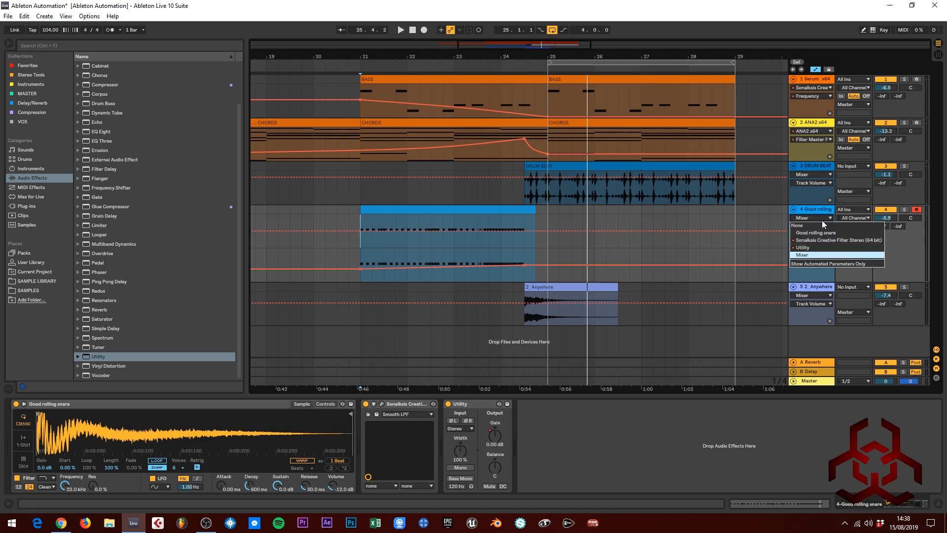
{"action": "left_click", "coordinate": [817, 252]}
{"action": "left_click", "coordinate": [813, 227]}
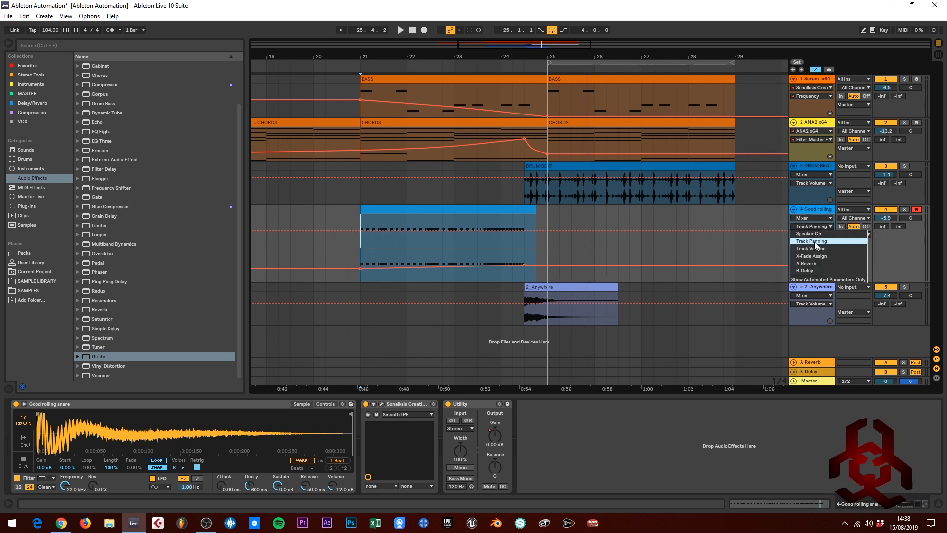
{"action": "left_click", "coordinate": [815, 242]}
- Draw snare Track Panning automation swinging to one side at 23.4 and the opposite side at bar 24, and audition it from 23.2.4
{"action": "left_click_drag", "start_coordinate": [386, 57], "coordinate": [387, 156]}
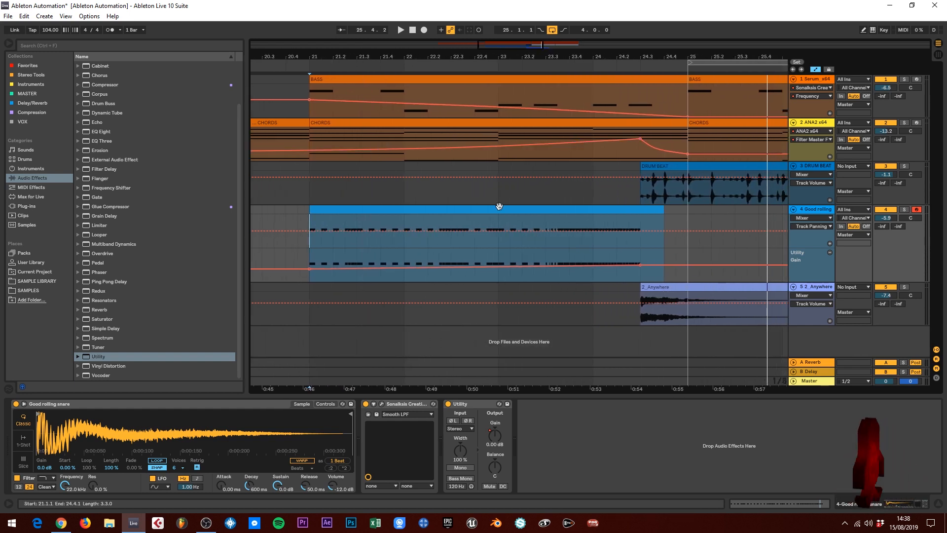
{"action": "scroll", "coordinate": [503, 144], "scroll_direction": "down", "scroll_amount": 3}
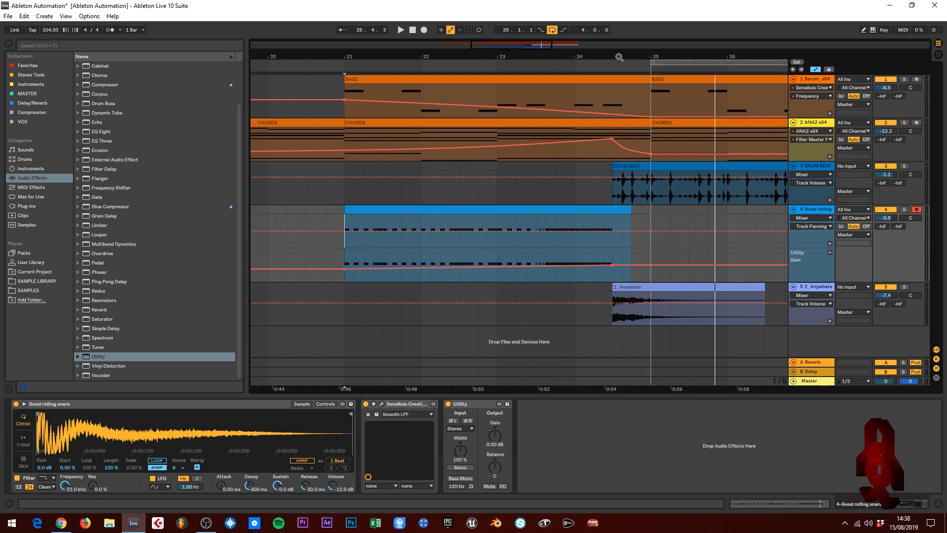
{"action": "scroll", "coordinate": [621, 197], "scroll_direction": "up", "scroll_amount": 3}
{"action": "key", "text": "ctrl+z"}
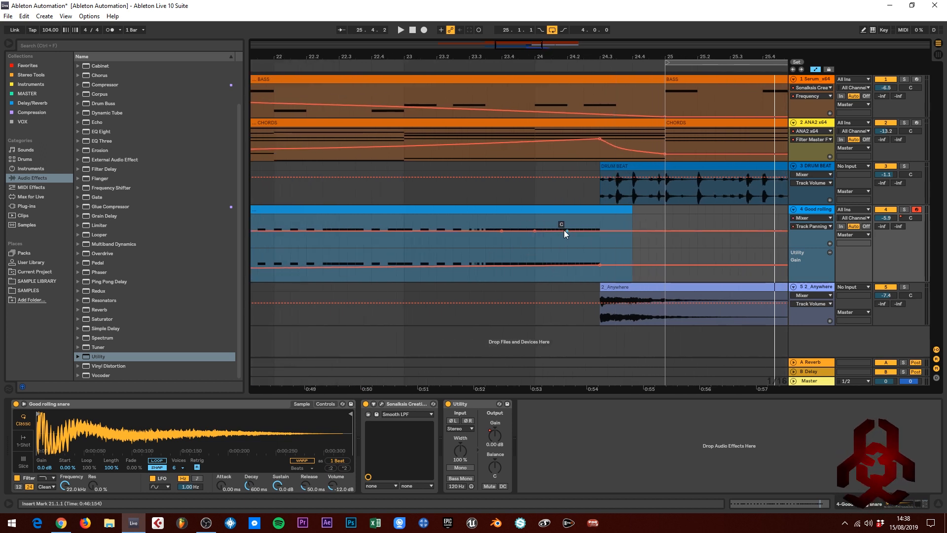
{"action": "left_click_drag", "start_coordinate": [534, 230], "coordinate": [535, 236]}
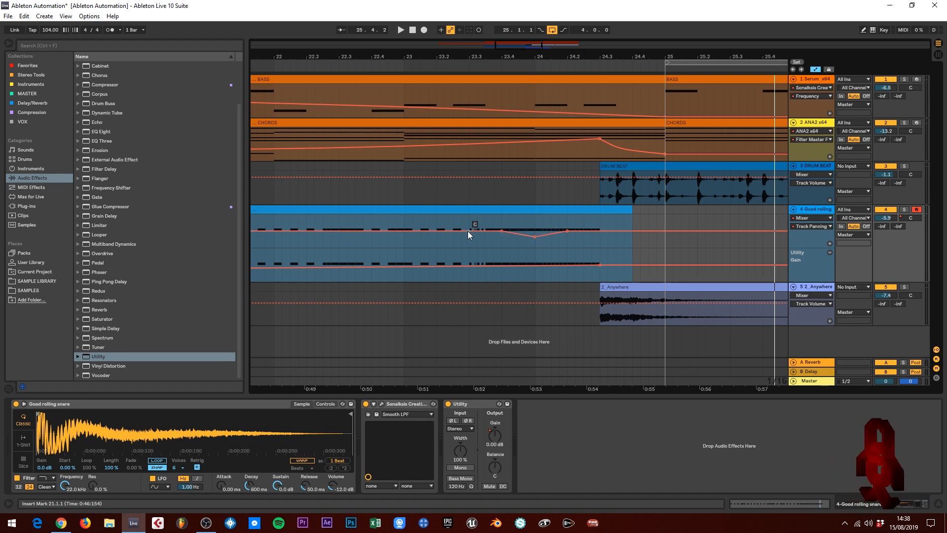
{"action": "left_click_drag", "start_coordinate": [502, 228], "coordinate": [501, 227]}
{"action": "left_click", "coordinate": [459, 241]}
{"action": "key", "text": "space"}
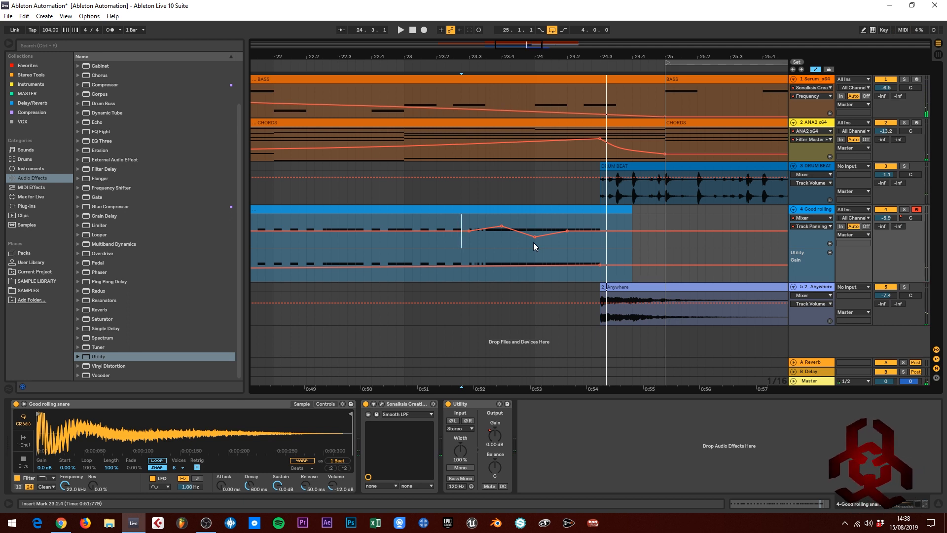
- Undo the curved Track Panning automation on the Good rolling snare track back to an empty lane
{"action": "key", "text": "ctrl+z"}
{"action": "key", "text": "ctrl+z"}
{"action": "key", "text": "ctrl+z"}
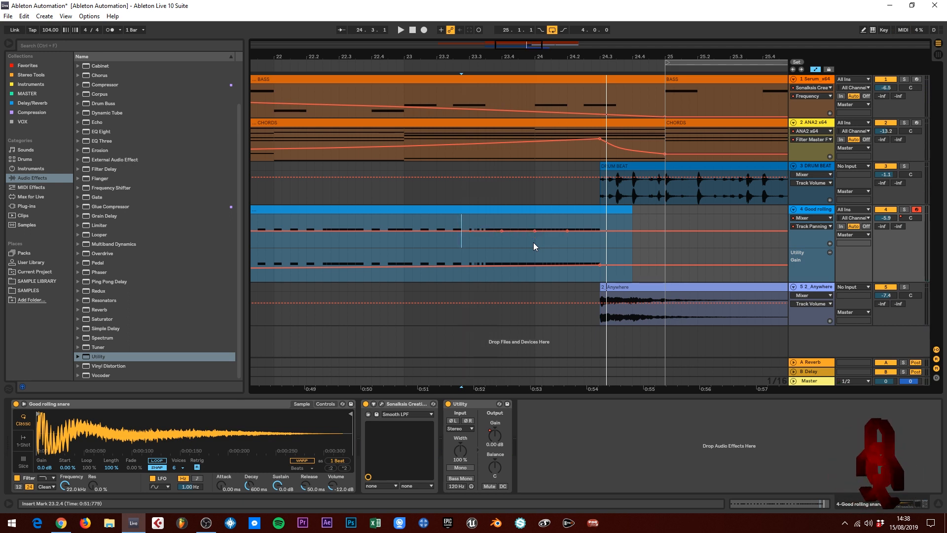
{"action": "key", "text": "ctrl+z"}
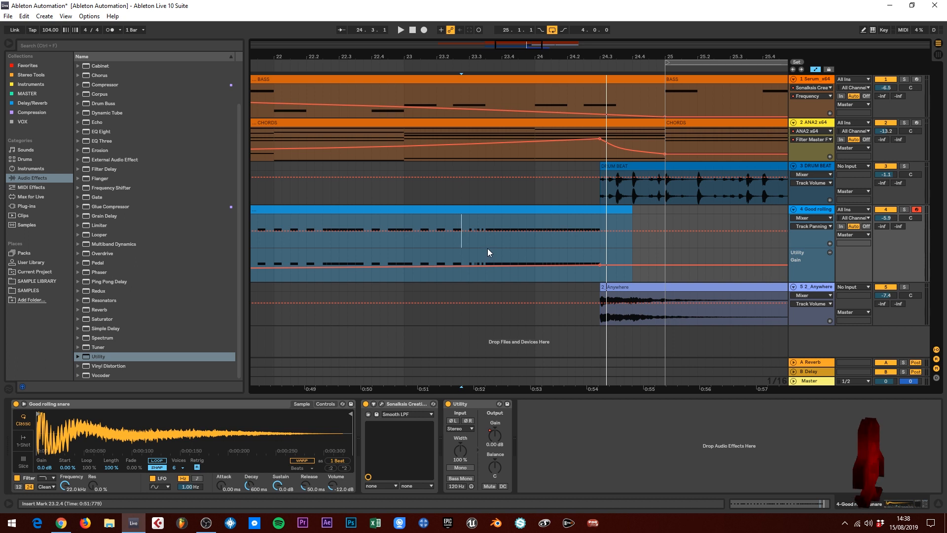
- In Draw Mode, draw alternating left and right eighth-note Track Panning steps on the snare from 23.4 to 24.3, audition them and leave Draw Mode
{"action": "key", "text": "b"}
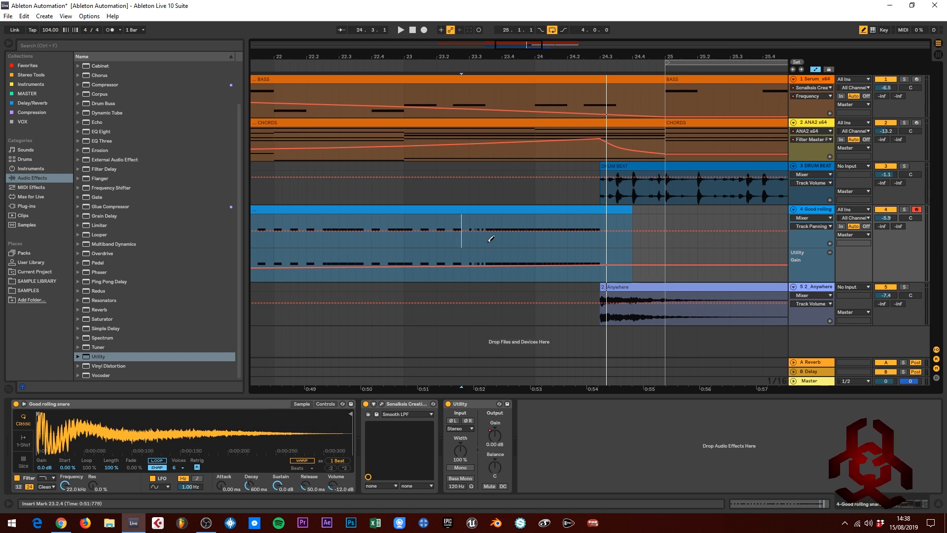
{"action": "left_click_drag", "start_coordinate": [537, 55], "coordinate": [494, 56]}
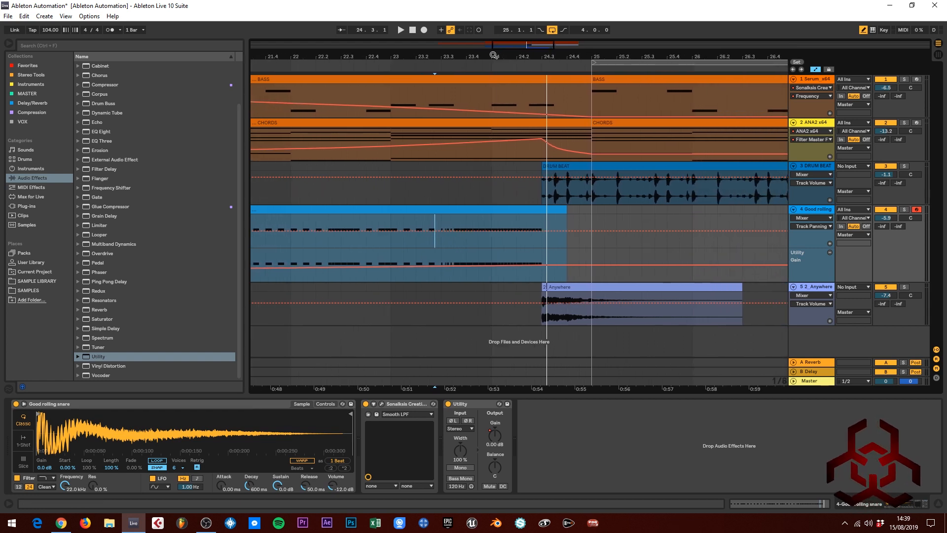
{"action": "left_click", "coordinate": [477, 234]}
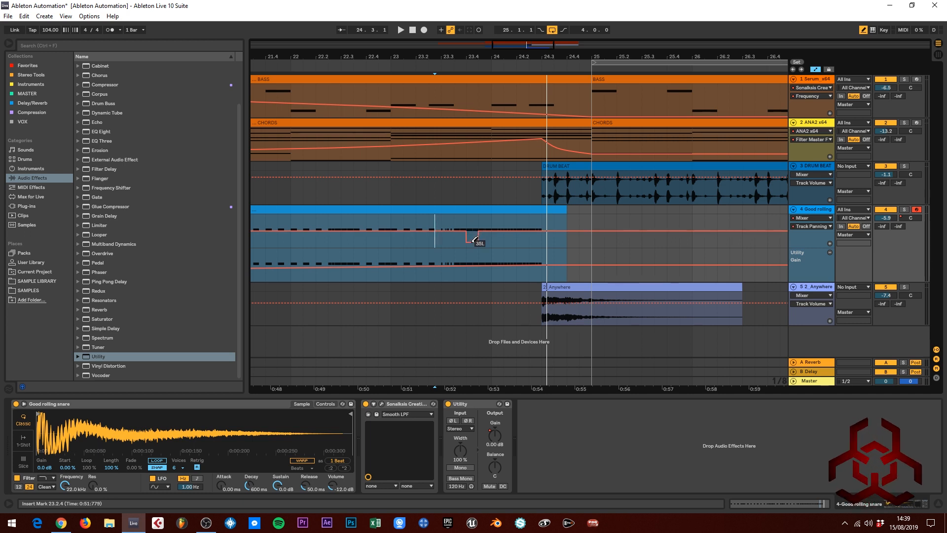
{"action": "mouse_move", "coordinate": [473, 242]}
{"action": "left_mouse_down"}
{"action": "mouse_move", "coordinate": [491, 218]}
{"action": "mouse_move", "coordinate": [502, 240]}
{"action": "mouse_move", "coordinate": [514, 220]}
{"action": "mouse_move", "coordinate": [525, 238]}
{"action": "left_mouse_up"}
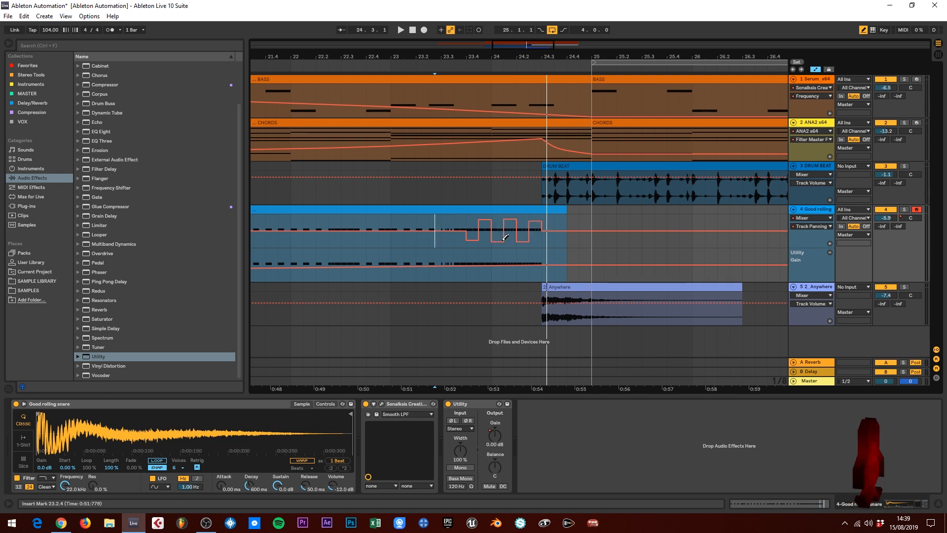
{"action": "key", "text": "space"}
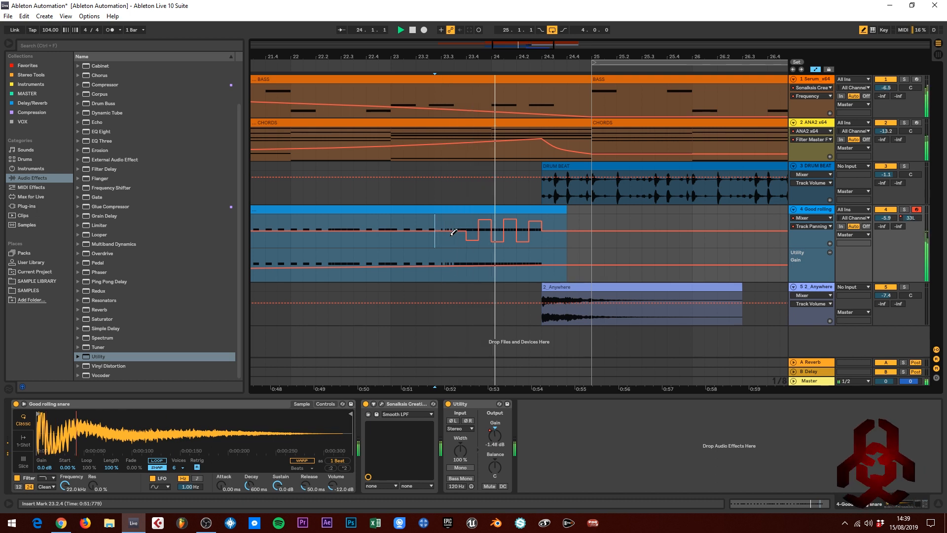
{"action": "key", "text": "space"}
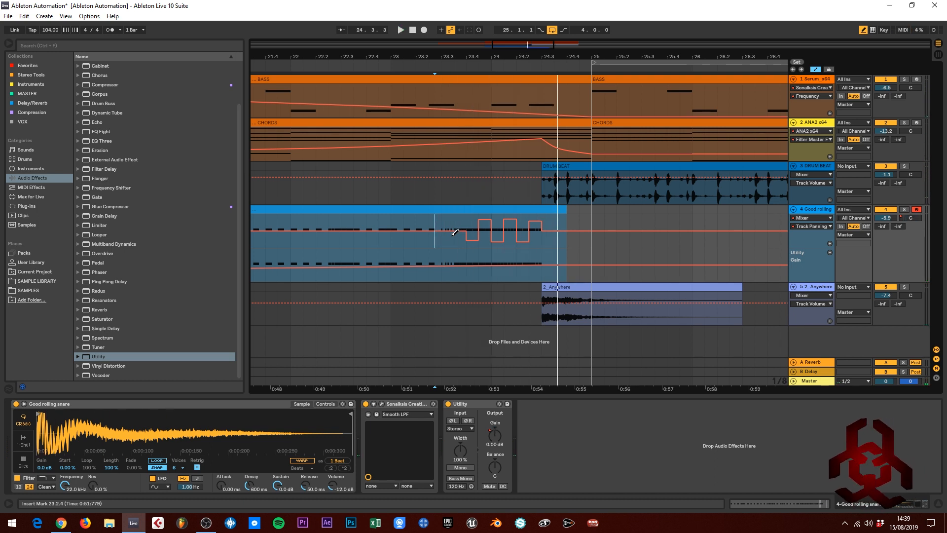
{"action": "key", "text": "space"}
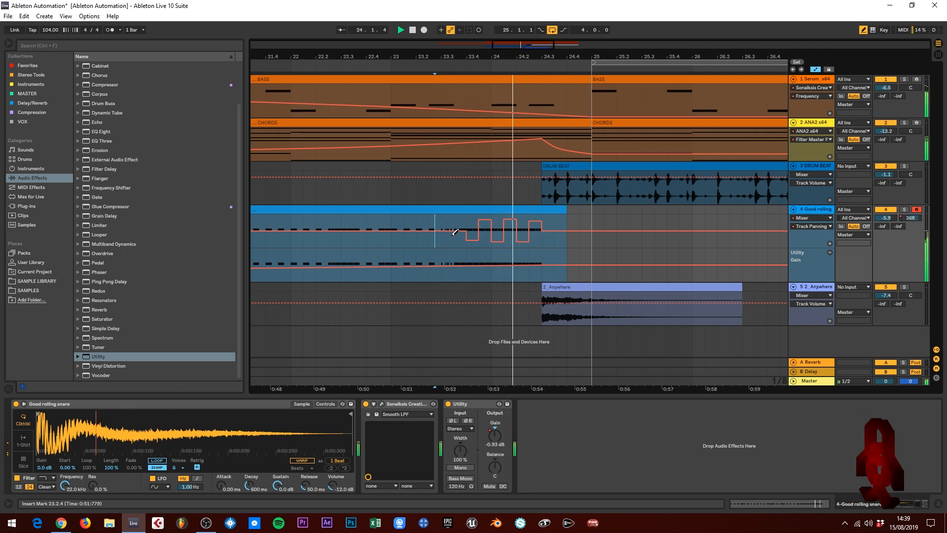
{"action": "key", "text": "space"}
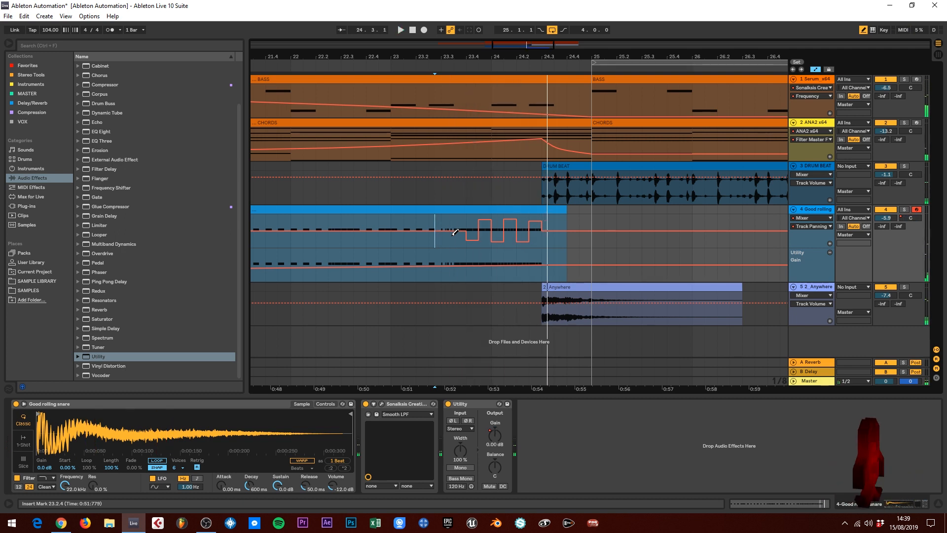
{"action": "key", "text": "b"}
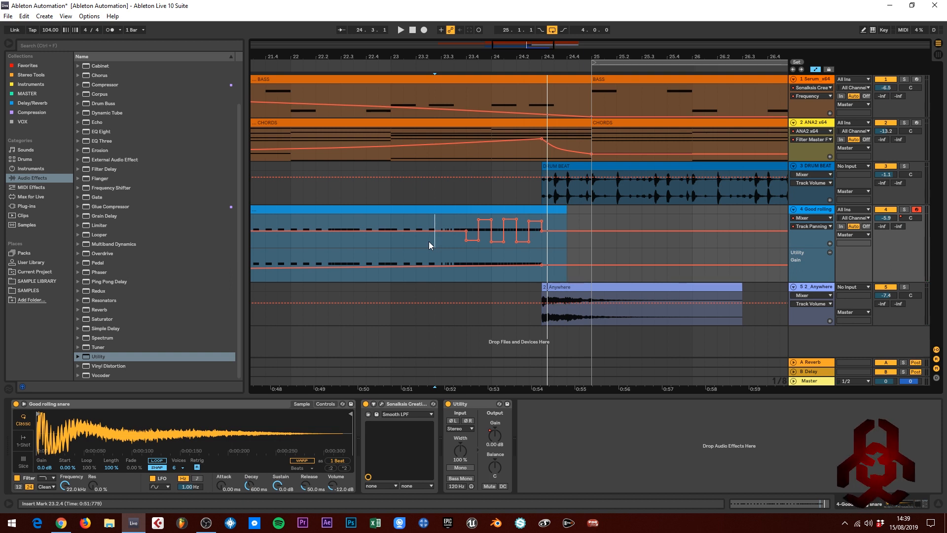
- Select the 2_Anywhere clip, solo its track and play it from 24.3.1
{"action": "scroll", "coordinate": [433, 247], "scroll_direction": "down", "scroll_amount": 3}
{"action": "left_click", "coordinate": [445, 296]}
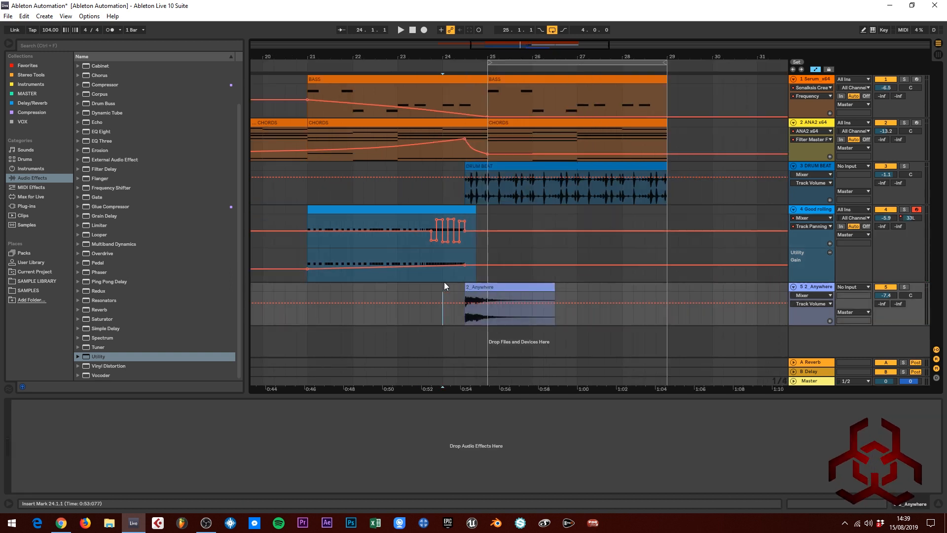
{"action": "left_click", "coordinate": [504, 285]}
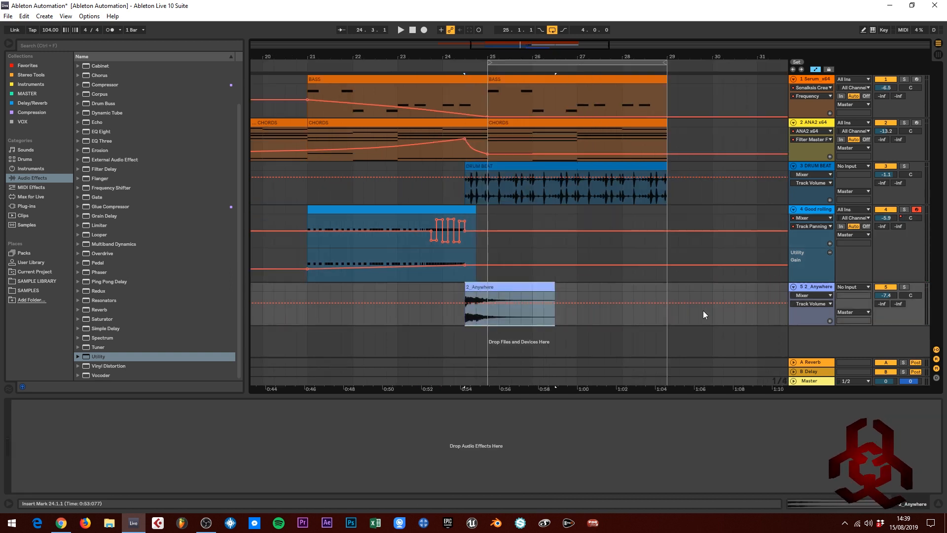
{"action": "left_click", "coordinate": [805, 287]}
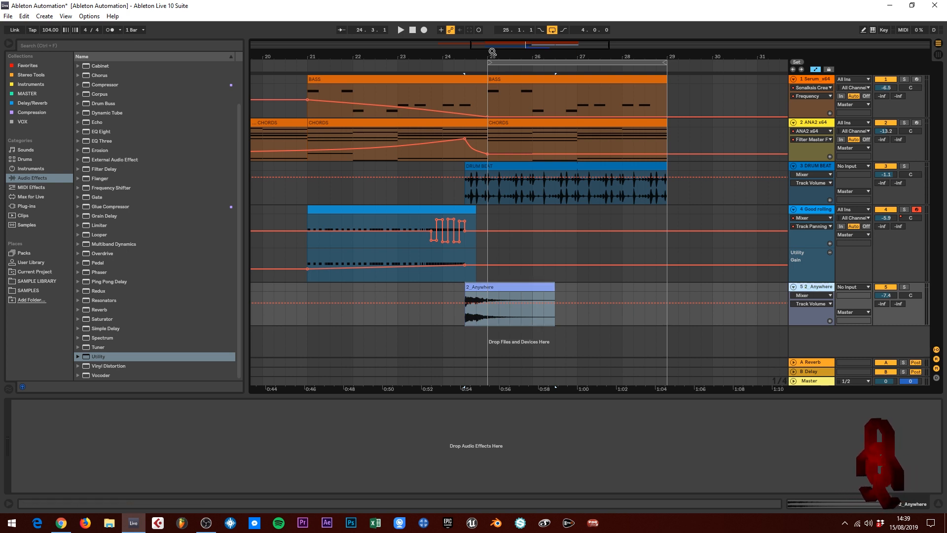
{"action": "left_click_drag", "start_coordinate": [492, 55], "coordinate": [492, 82]}
{"action": "left_click", "coordinate": [500, 287]}
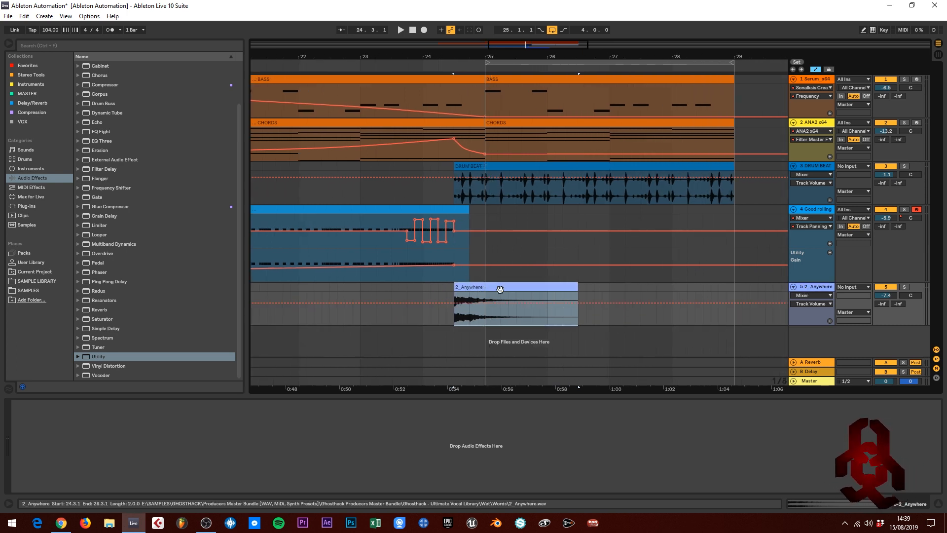
{"action": "left_click", "coordinate": [902, 287]}
{"action": "key", "text": "space"}
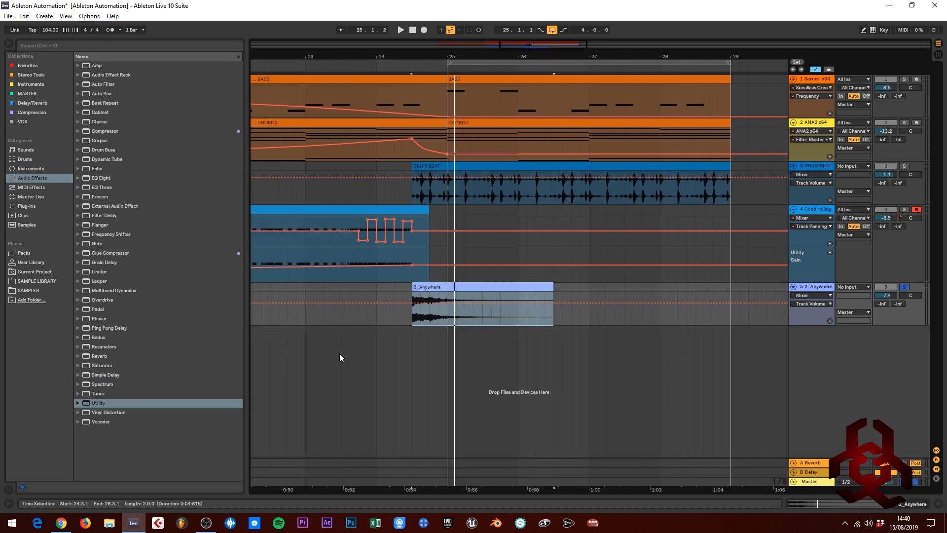
- Load Sonalksis Creative Filter Stereo (64 bit) on the 2_Anywhere track and leave its Frequency automation lane showing without breakpoints, plug-in window closed
{"action": "left_click", "coordinate": [27, 64]}
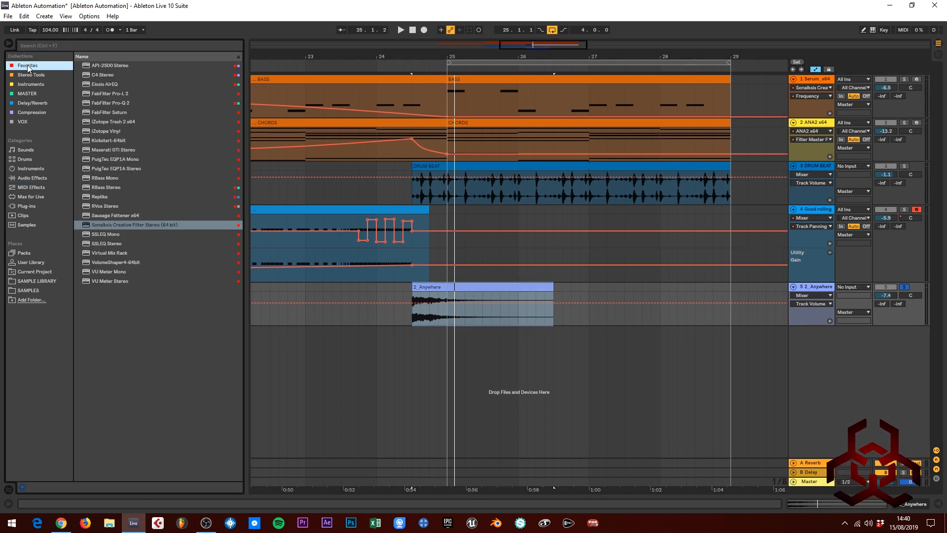
{"action": "double_click", "coordinate": [123, 225]}
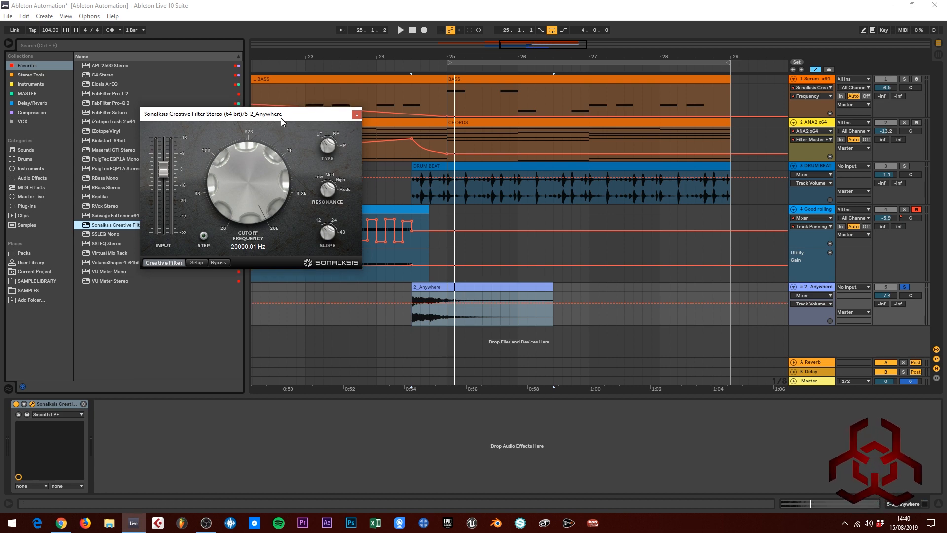
{"action": "left_click_drag", "start_coordinate": [280, 116], "coordinate": [276, 179]}
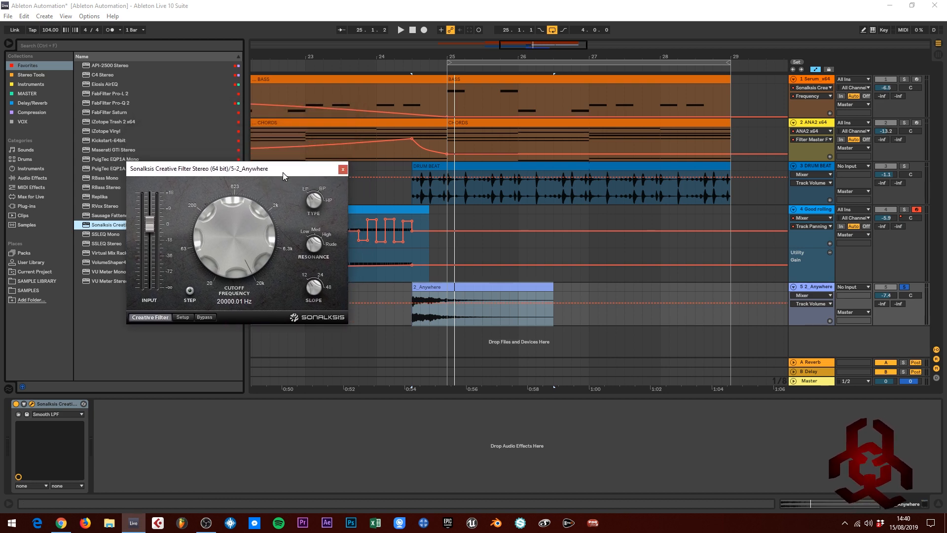
{"action": "left_click", "coordinate": [339, 171]}
{"action": "left_click", "coordinate": [399, 293]}
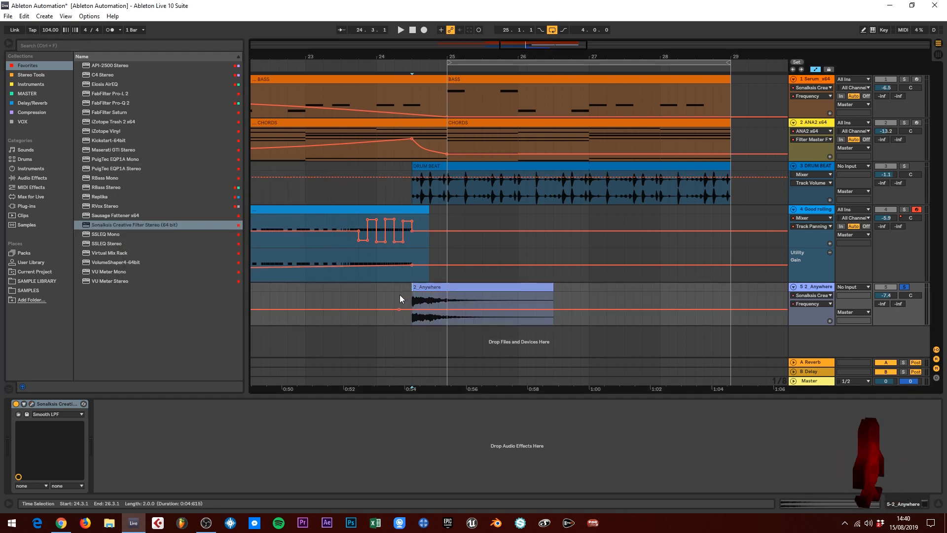
{"action": "left_click", "coordinate": [398, 308]}
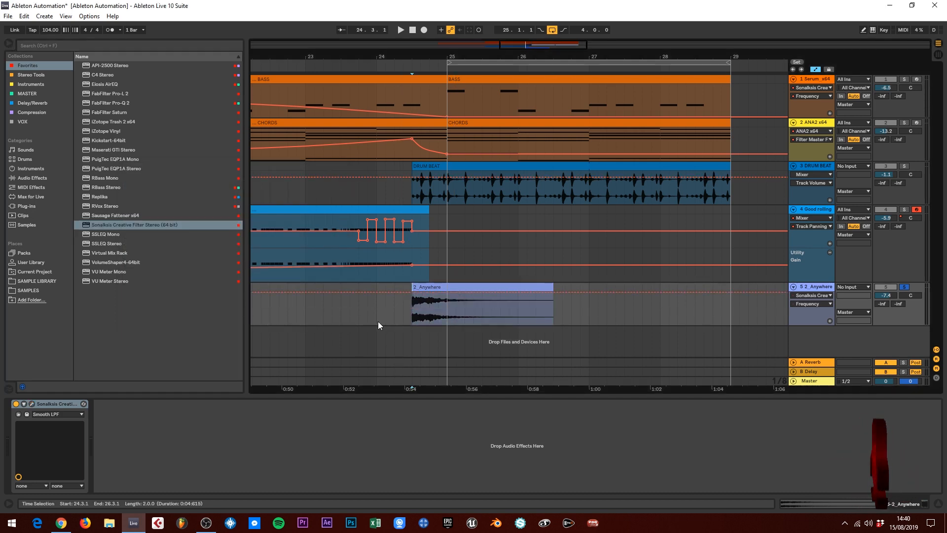
- Draw Frequency automation on the 2_Anywhere clip, rising quickly from its start and falling away after bar 25, and audition it from 24.3.1
{"action": "left_click", "coordinate": [408, 301]}
{"action": "key", "text": "space"}
{"action": "left_click", "coordinate": [409, 291]}
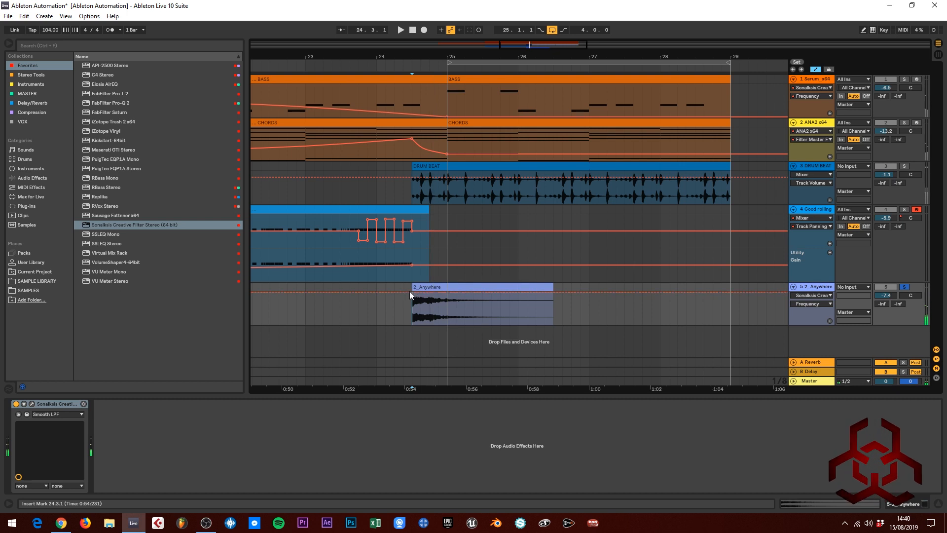
{"action": "left_click_drag", "start_coordinate": [411, 292], "coordinate": [509, 321]}
{"action": "key", "text": "space"}
{"action": "key", "text": "space"}
{"action": "key", "text": "space"}
{"action": "key", "text": "space"}
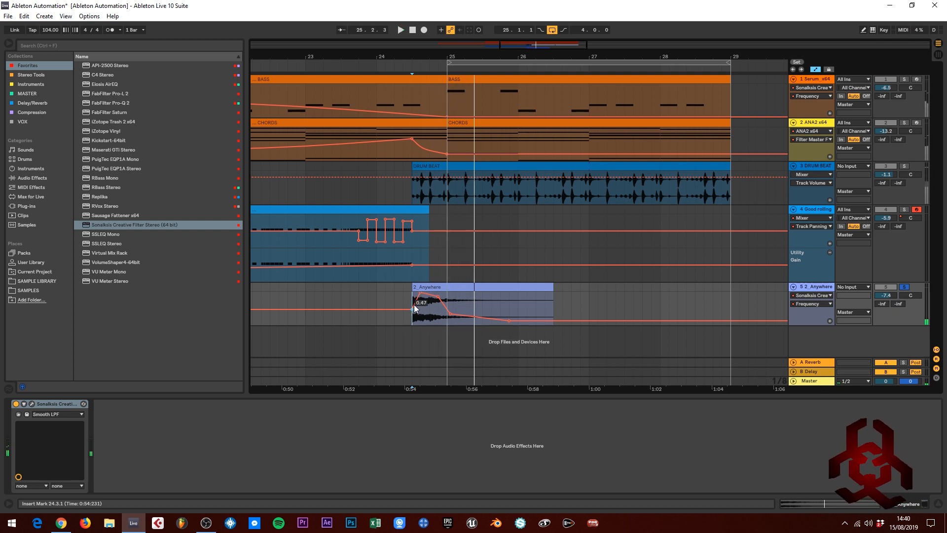
- Lower the starting breakpoint of the 2_Anywhere Frequency automation to 0.42 and audition the sweep from 24.2.3
{"action": "left_click", "coordinate": [421, 296]}
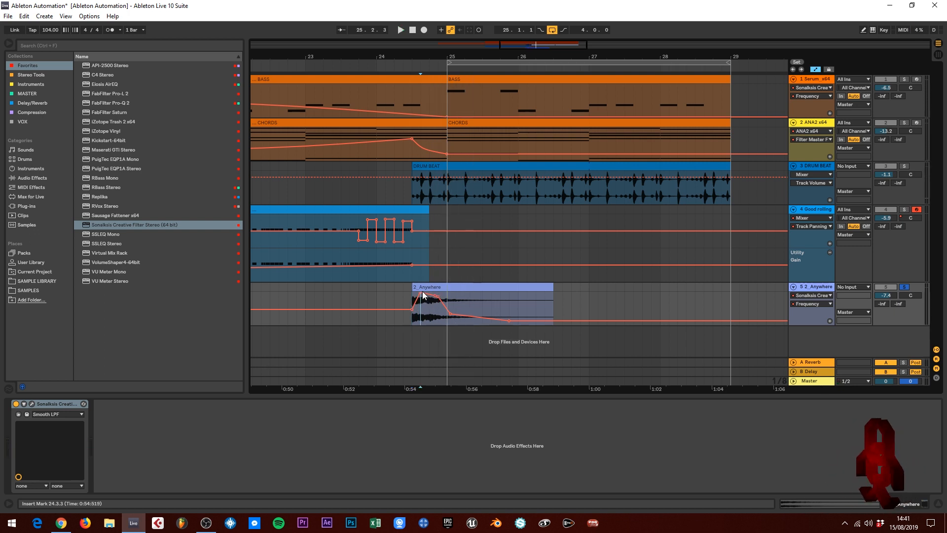
{"action": "key", "text": "space"}
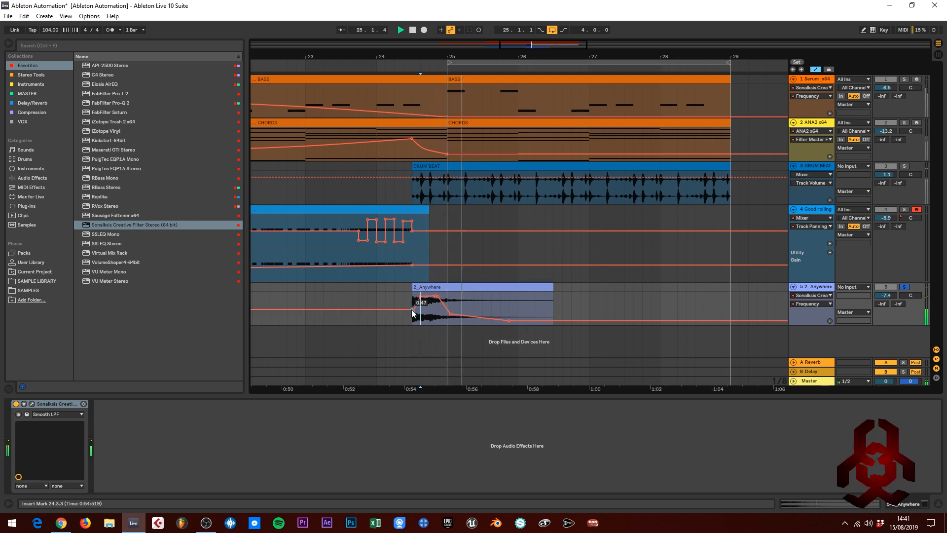
{"action": "mouse_move", "coordinate": [412, 310]}
{"action": "left_mouse_down"}
{"action": "mouse_move", "coordinate": [412, 319]}
{"action": "mouse_move", "coordinate": [412, 311]}
{"action": "left_mouse_up"}
{"action": "left_click", "coordinate": [405, 307]}
{"action": "key", "text": "space"}
{"action": "key", "text": "space"}
{"action": "key", "text": "space"}
{"action": "key", "text": "space"}
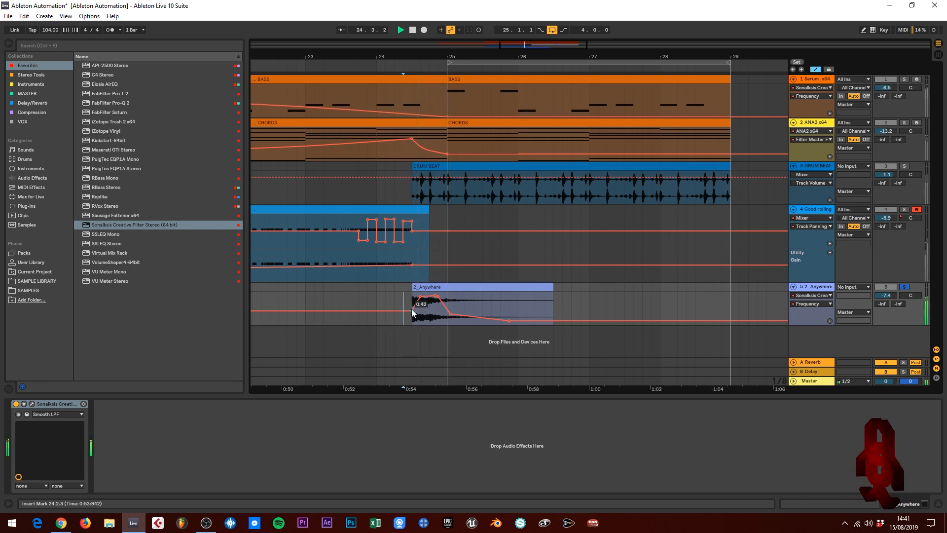
- Unsolo the 2_Anywhere track and play the full mix from 24.2.3
{"action": "key", "text": "space"}
{"action": "left_click", "coordinate": [903, 287]}
{"action": "key", "text": "space"}
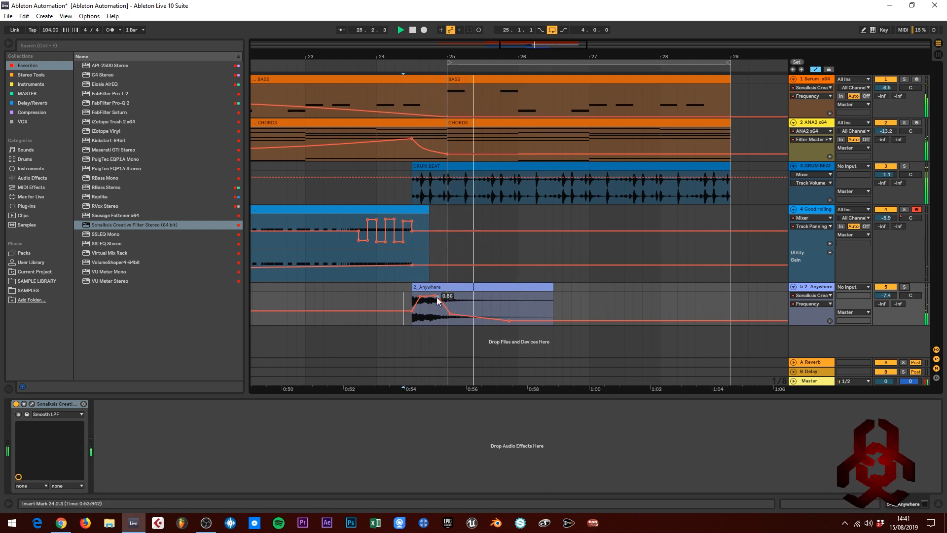
{"action": "key", "text": "space"}
- Lower the second upper breakpoint of the 2_Anywhere Frequency automation so the sweep falls sooner, and play from 24.2.1
{"action": "left_click_drag", "start_coordinate": [437, 297], "coordinate": [437, 304]}
{"action": "left_click", "coordinate": [392, 295]}
{"action": "key", "text": "space"}
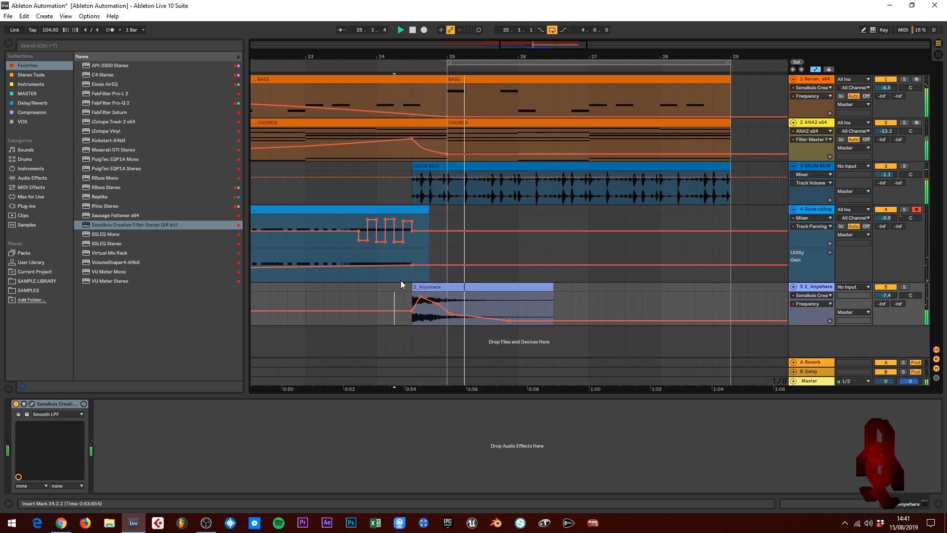
- Add a slight rise to the ANA2 track's Filter Master Freq automation from bar 28 to the end of the last CHORDS clip
{"action": "left_click_drag", "start_coordinate": [521, 57], "coordinate": [504, 27]}
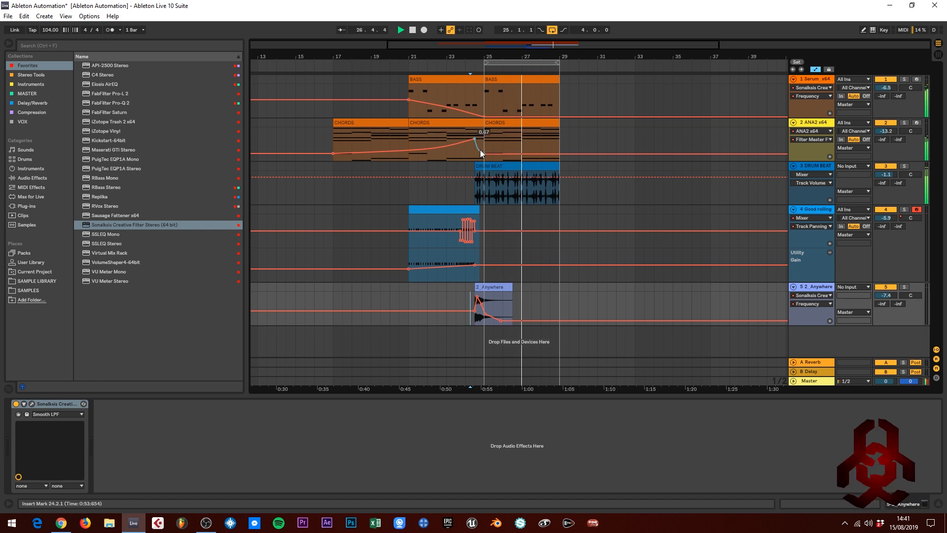
{"action": "left_click", "coordinate": [542, 153]}
{"action": "left_click_drag", "start_coordinate": [558, 154], "coordinate": [558, 151]}
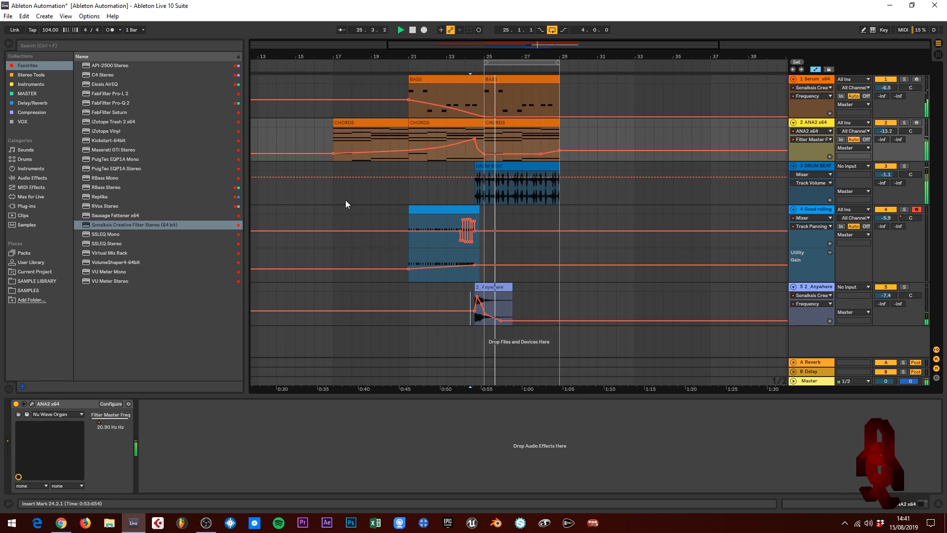
- Place the insert marker at 20.3.1, hide the automation on all tracks and stop playback
{"action": "left_click", "coordinate": [394, 191]}
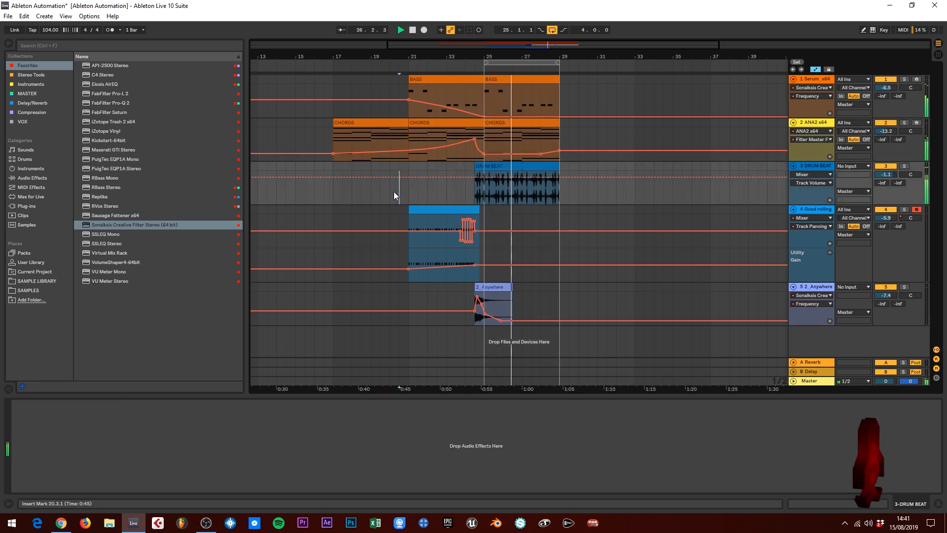
{"action": "key", "text": "a"}
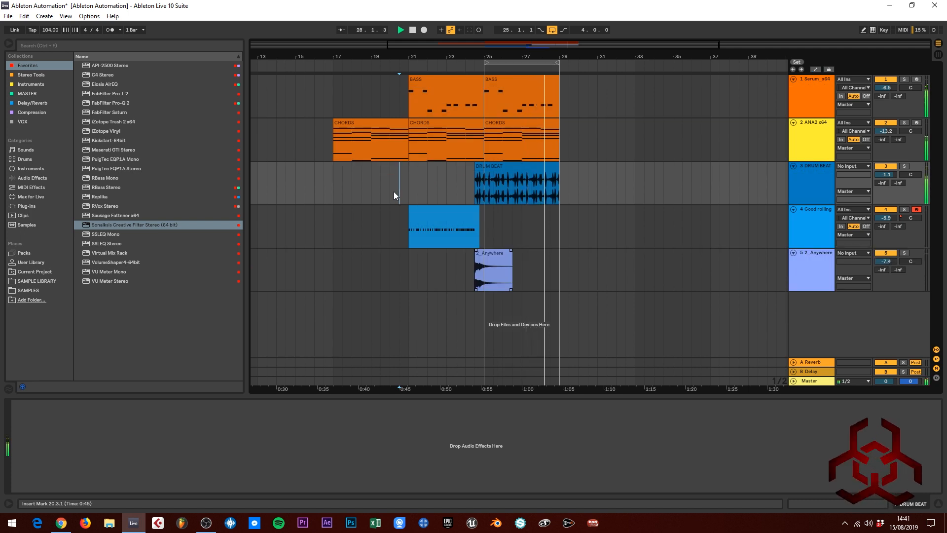
{"action": "key", "text": "space"}
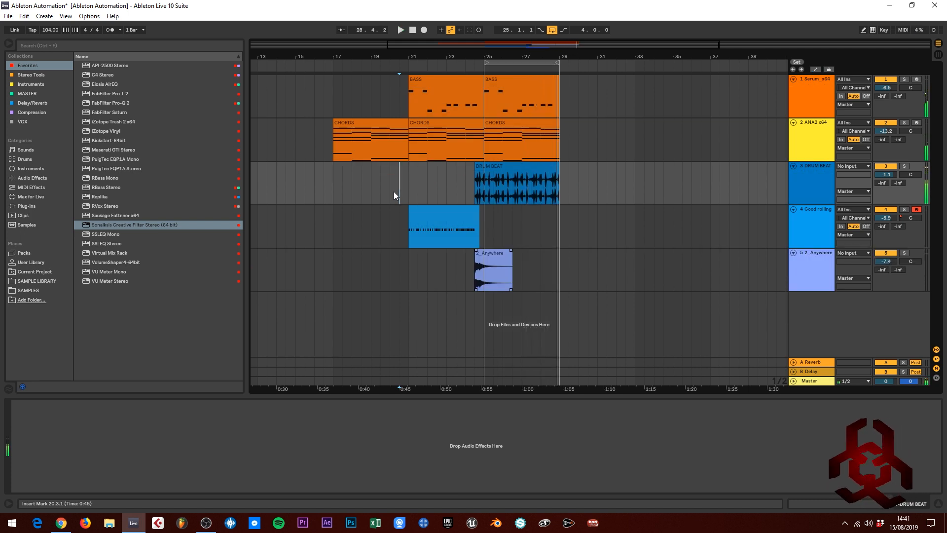
- Select the first CHORDS clip at bar 17 and show the automation on all tracks again
{"action": "left_click_drag", "start_coordinate": [387, 61], "coordinate": [368, 119]}
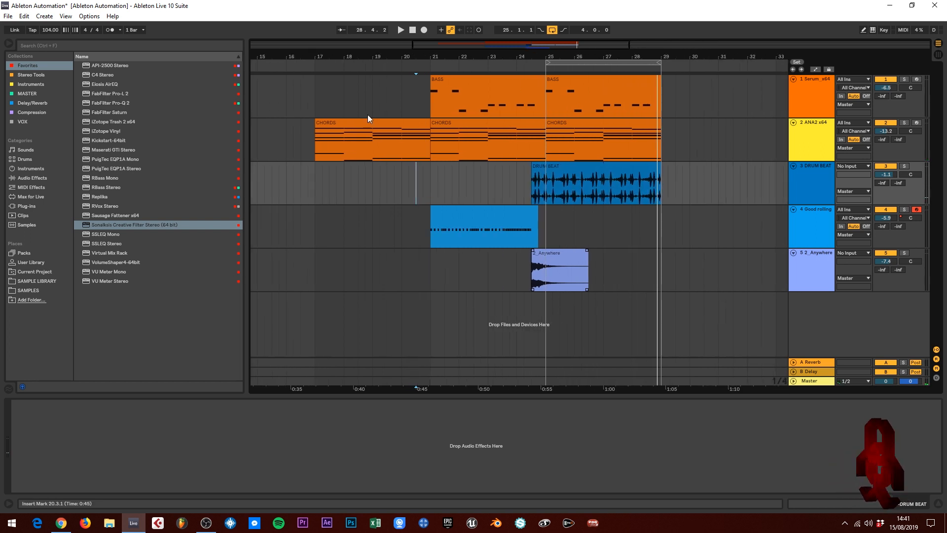
{"action": "left_click", "coordinate": [365, 121]}
{"action": "key", "text": "a"}
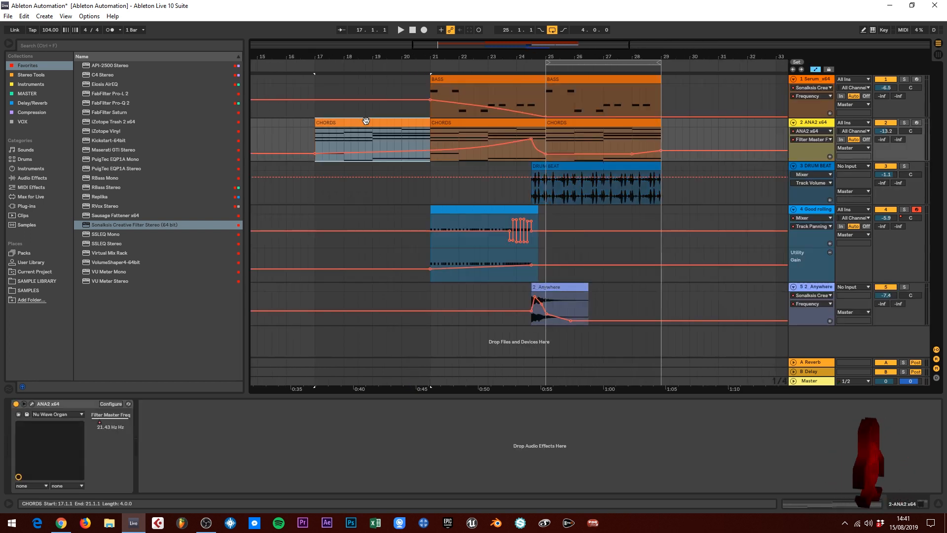
- Try to record a filter cutoff movement from bar 17 with the ANA2 plug-in window open
{"action": "left_click_drag", "start_coordinate": [415, 54], "coordinate": [433, 56]}
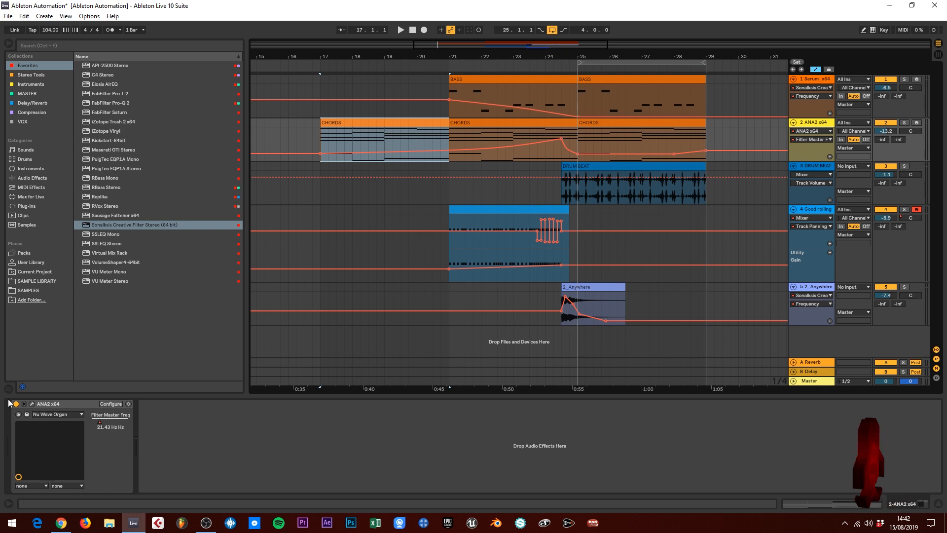
{"action": "key", "text": "space"}
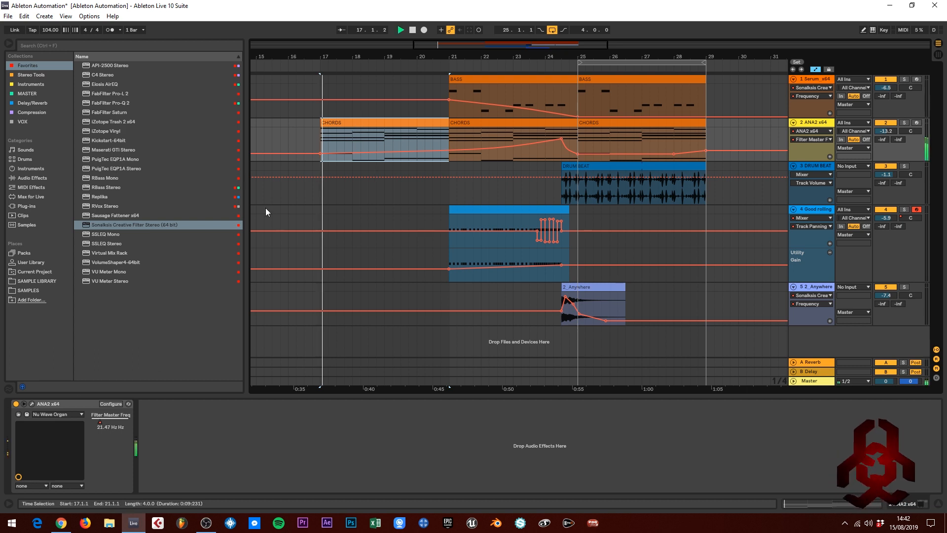
{"action": "left_click", "coordinate": [32, 404]}
{"action": "left_click_drag", "start_coordinate": [623, 91], "coordinate": [674, 81]}
{"action": "left_click", "coordinate": [460, 30]}
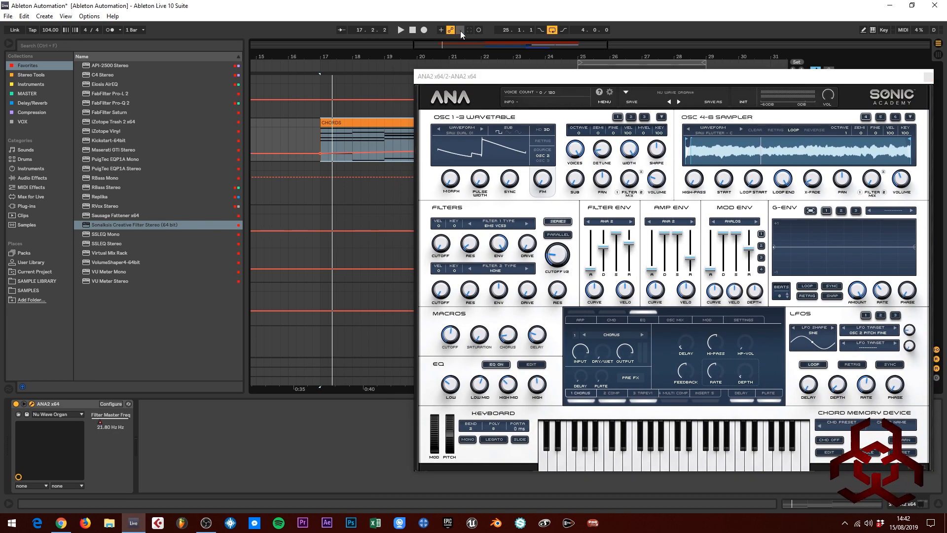
{"action": "left_click", "coordinate": [424, 31]}
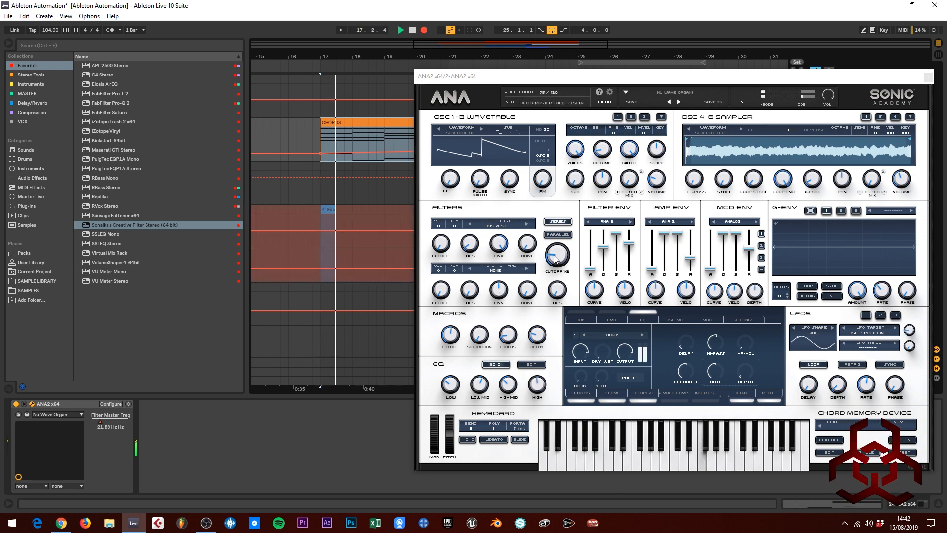
{"action": "key", "text": "space"}
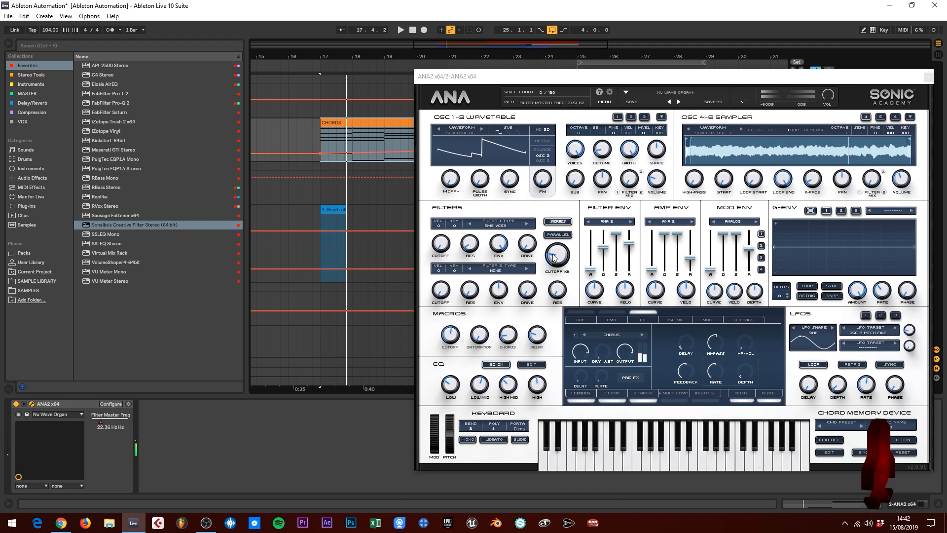
- Delete the short stray clip at bar 17 on the snare track and arm the ANA2 track instead of the snare track
{"action": "left_click", "coordinate": [334, 209]}
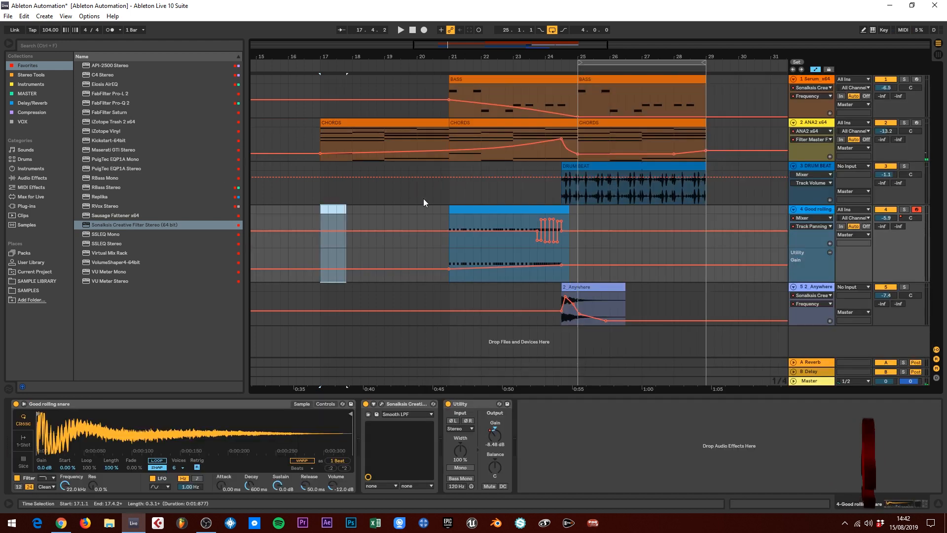
{"action": "left_click", "coordinate": [917, 210]}
{"action": "left_click", "coordinate": [920, 125]}
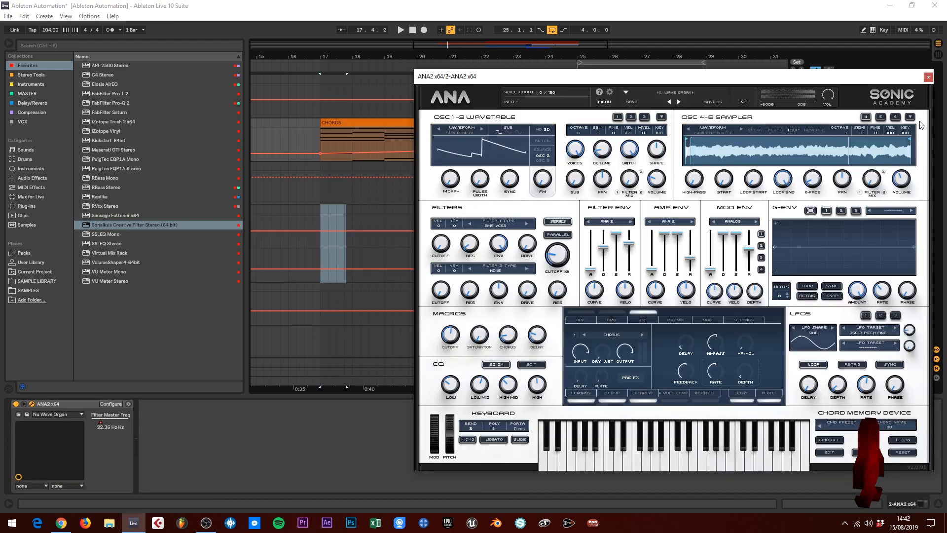
{"action": "left_click", "coordinate": [927, 76]}
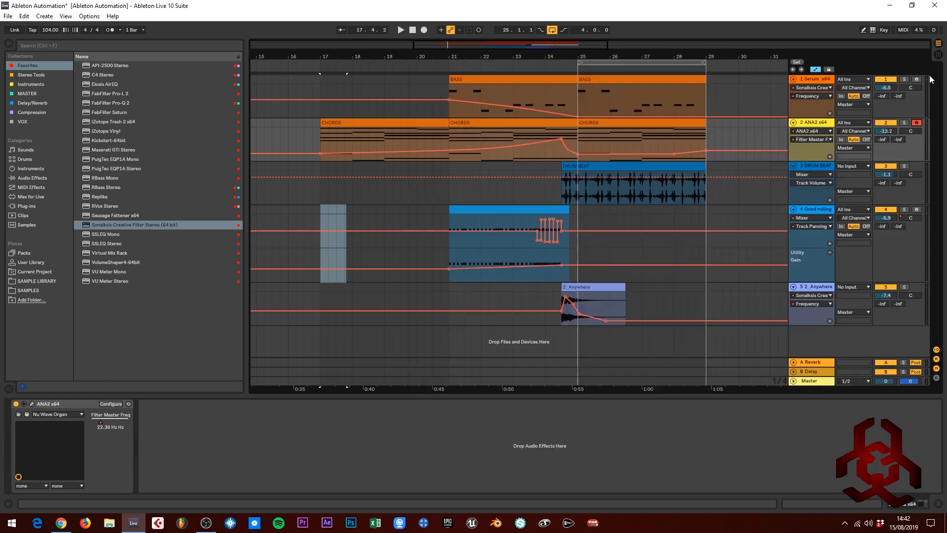
{"action": "left_click", "coordinate": [915, 122]}
- Try to record over the first CHORDS clip on the armed ANA2 track, re-enabling the overridden automation
{"action": "left_click", "coordinate": [428, 132]}
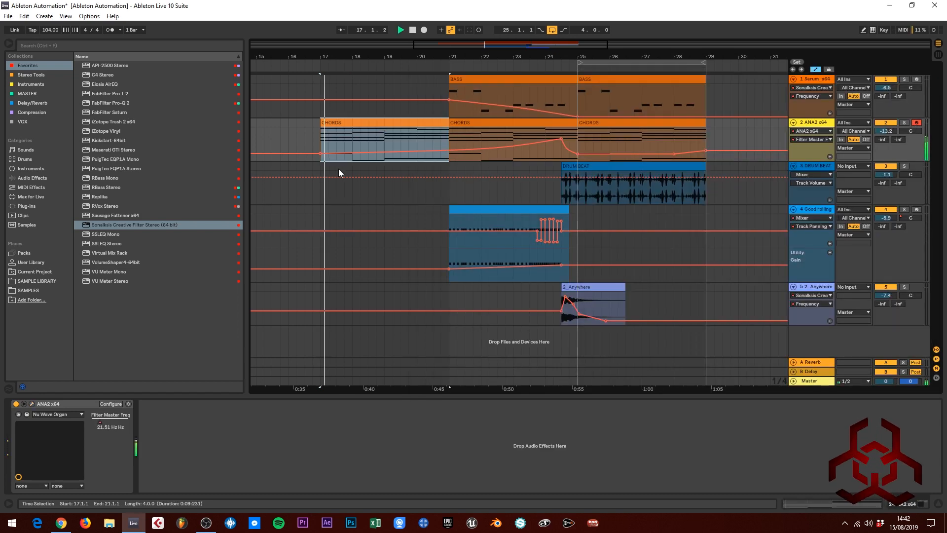
{"action": "left_click", "coordinate": [31, 403]}
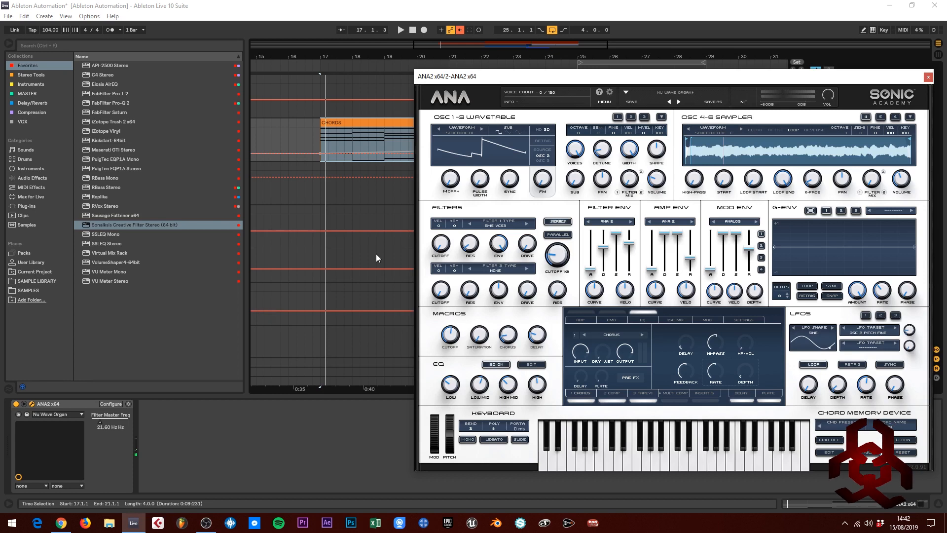
{"action": "key", "text": "F9"}
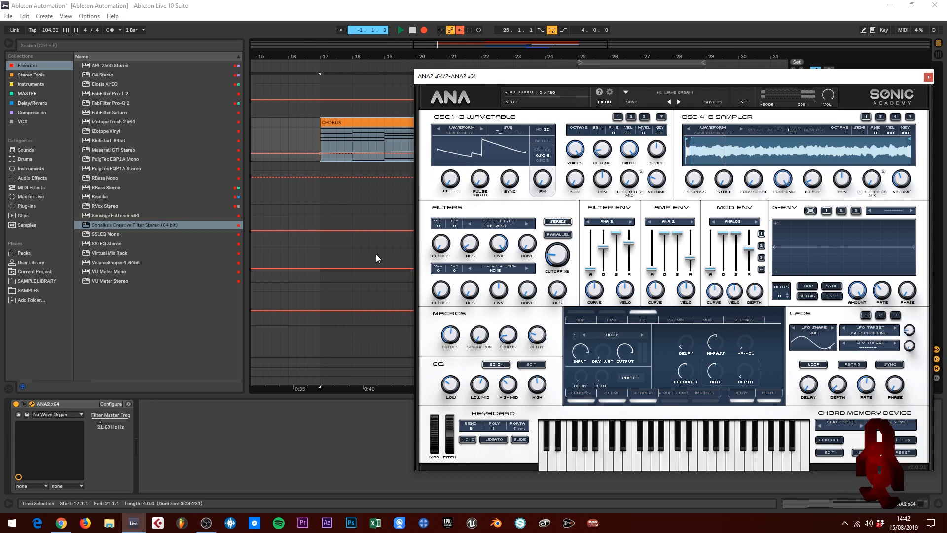
{"action": "left_click", "coordinate": [459, 30]}
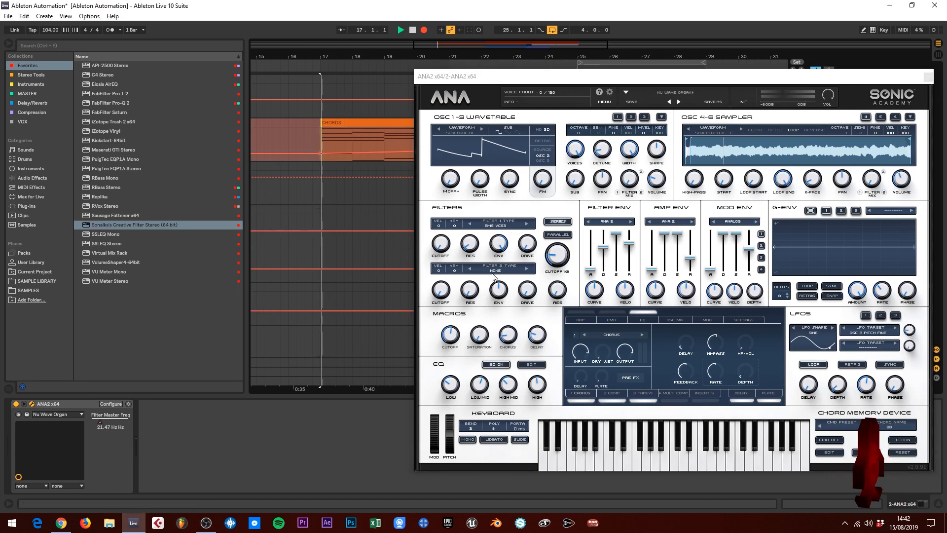
{"action": "key", "text": "space"}
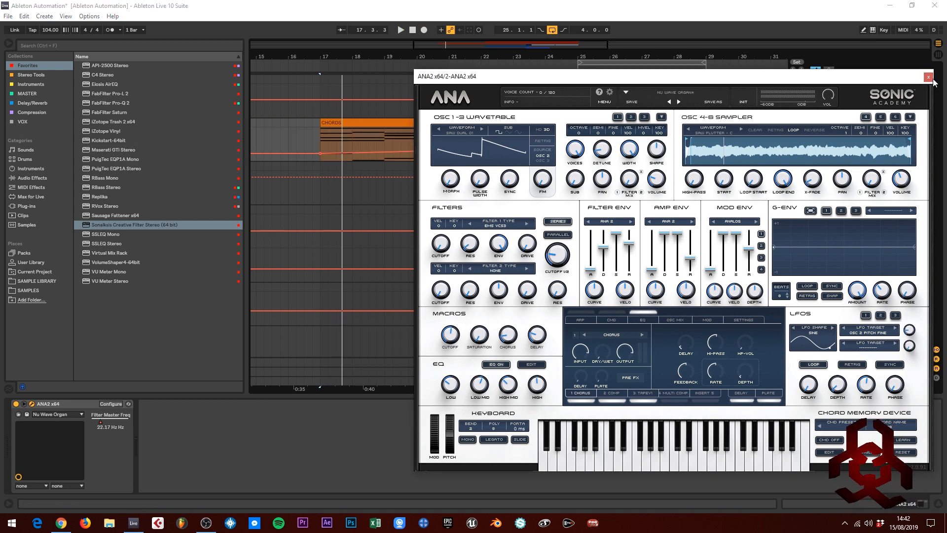
{"action": "left_click", "coordinate": [929, 78]}
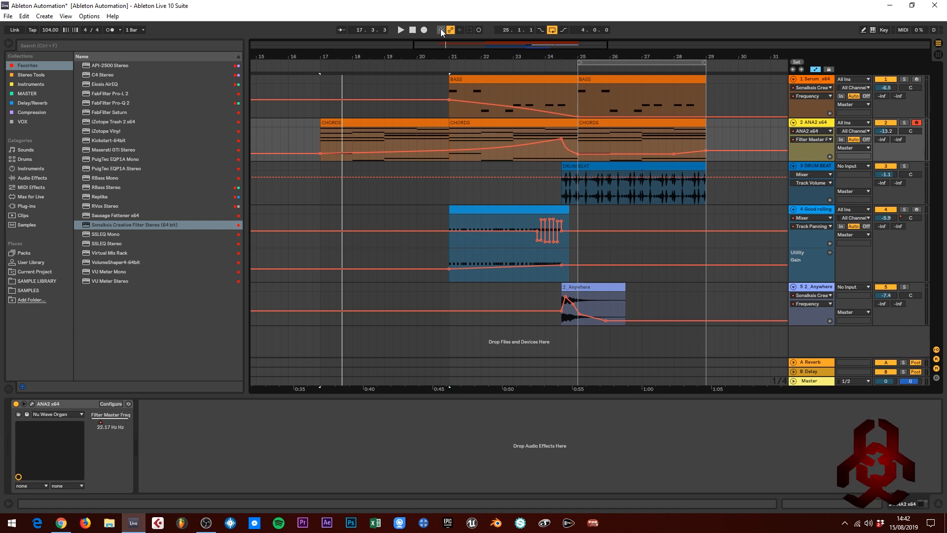
- With MIDI Arrangement Overdub on, record ANA2 cutoff knob movements as Filter Master Freq automation from bar 17 to about 21.4
{"action": "left_click", "coordinate": [327, 124]}
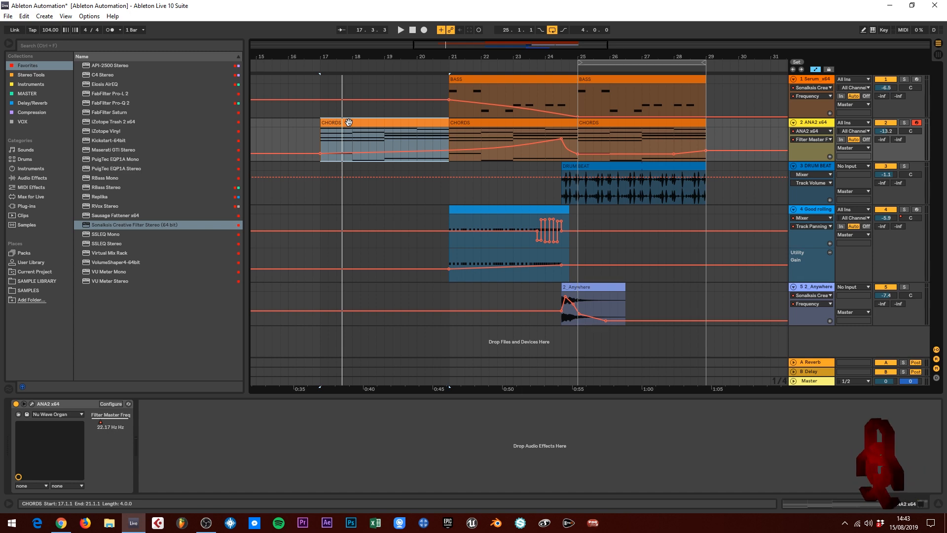
{"action": "left_click", "coordinate": [32, 403]}
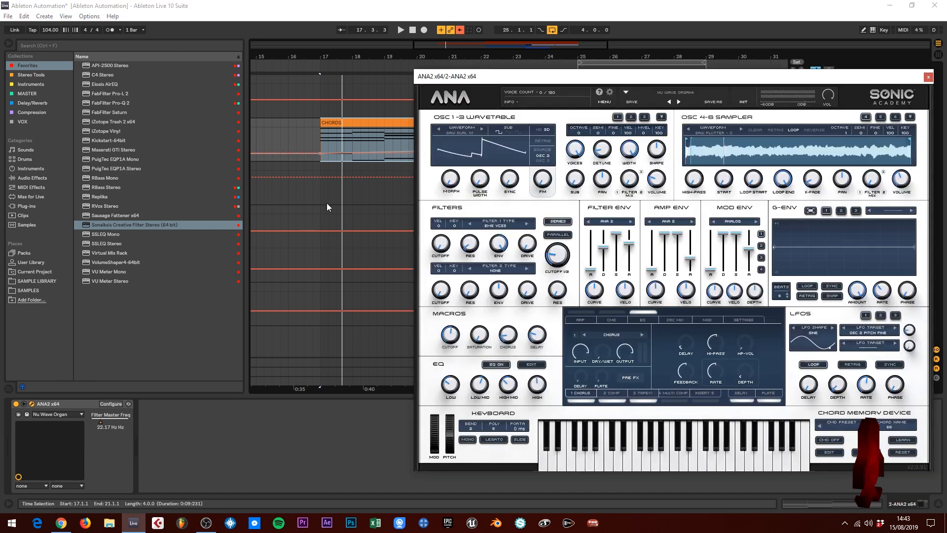
{"action": "left_click", "coordinate": [461, 30]}
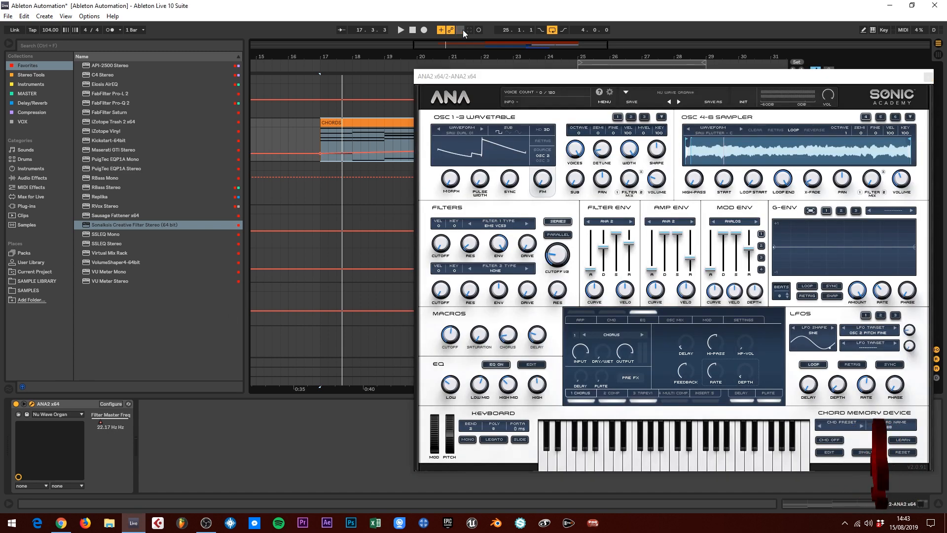
{"action": "left_click", "coordinate": [424, 30]}
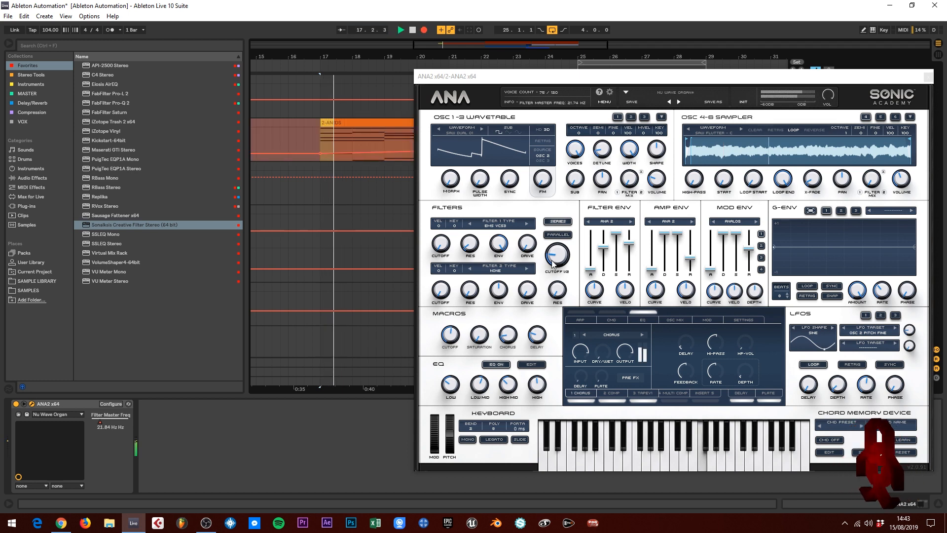
{"action": "left_click_drag", "start_coordinate": [560, 263], "coordinate": [603, 200]}
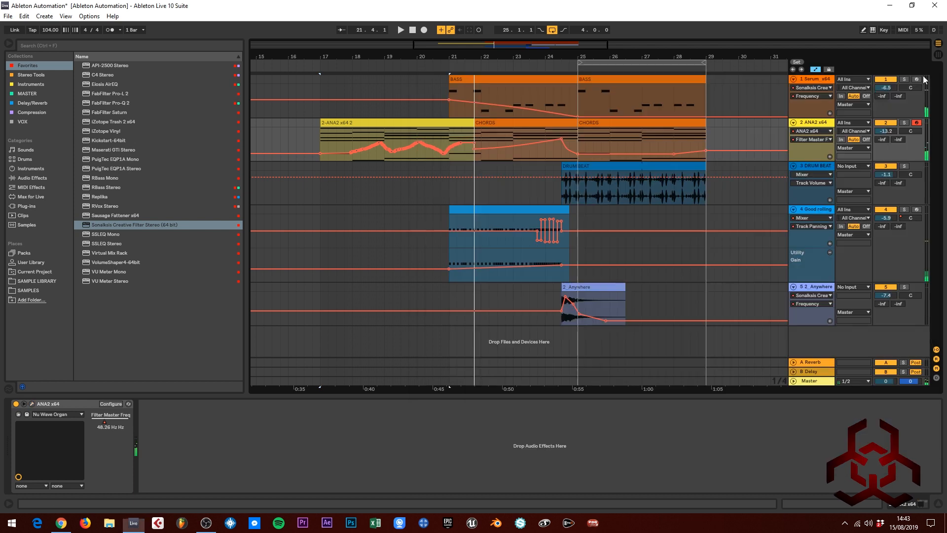
{"action": "left_click", "coordinate": [927, 77]}
{"action": "key", "text": "space"}
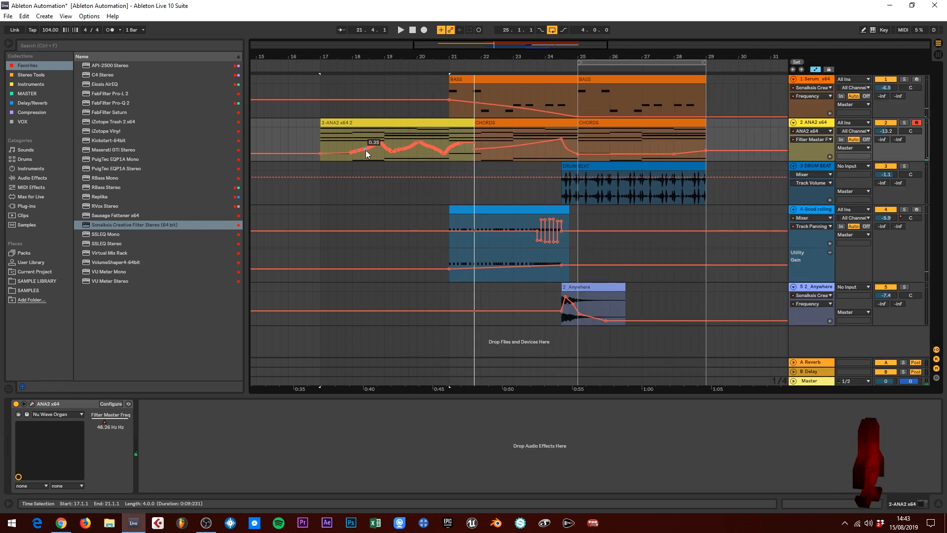
- Select the newly recorded ANA2 clip at bar 17 and play it back
{"action": "left_click", "coordinate": [323, 143]}
{"action": "key", "text": "space"}
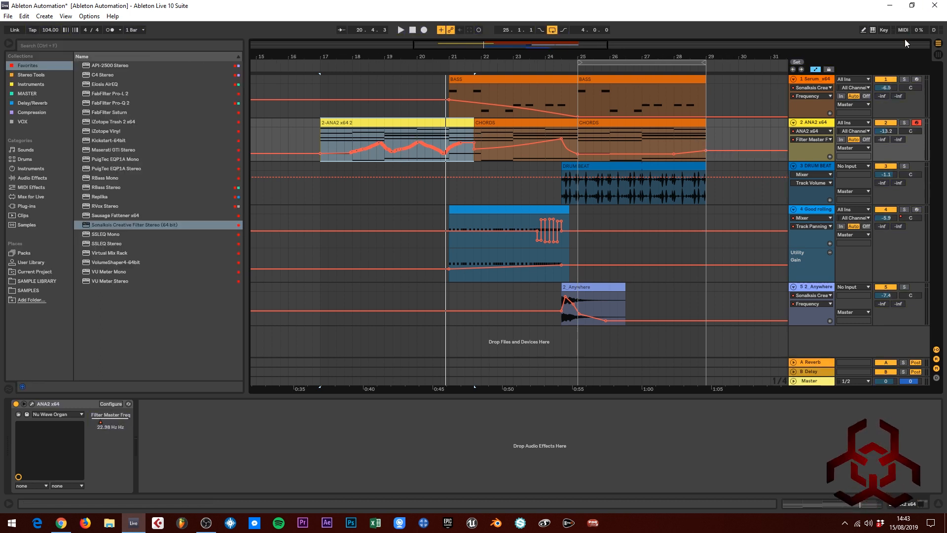
- Map the ANA2 Filter Master Freq parameter to the MIDI controller knob sending CC 20
{"action": "left_click", "coordinate": [905, 29]}
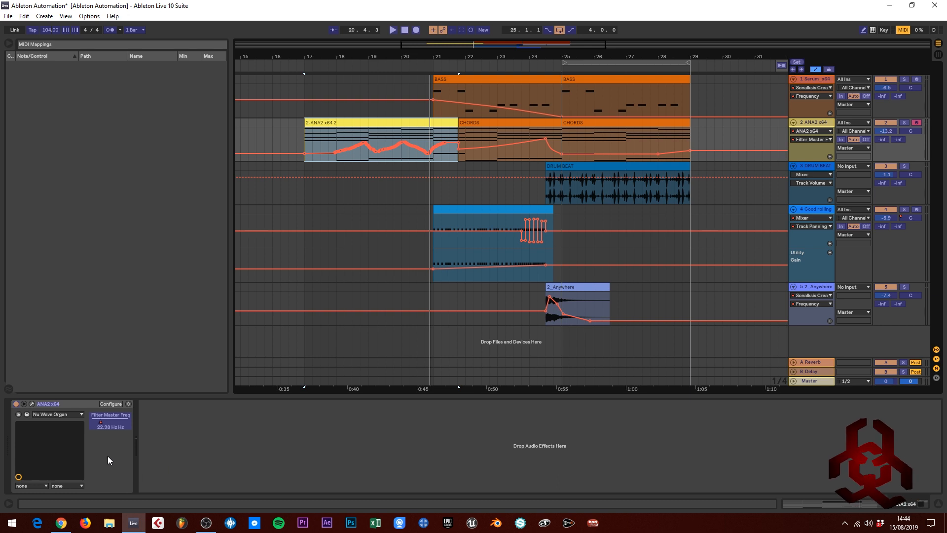
{"action": "left_click", "coordinate": [111, 417]}
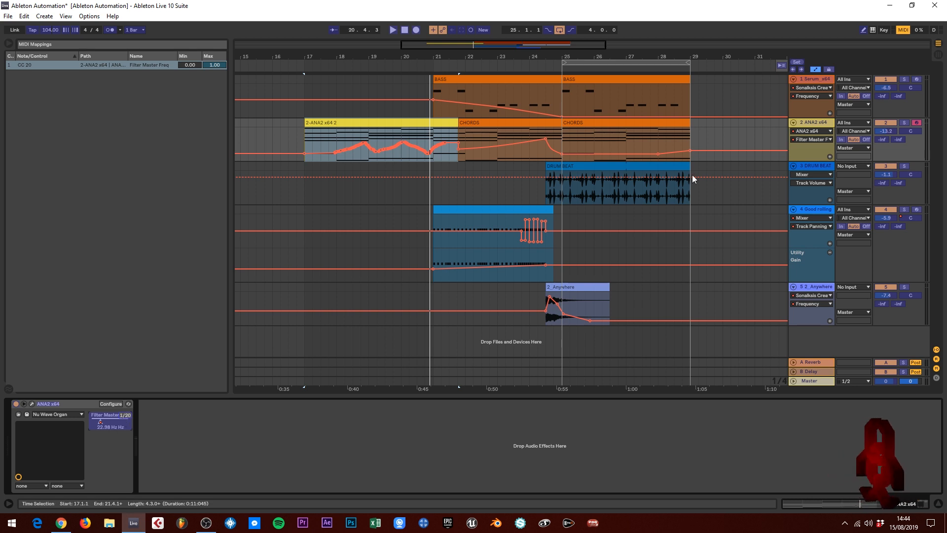
{"action": "left_click", "coordinate": [902, 29]}
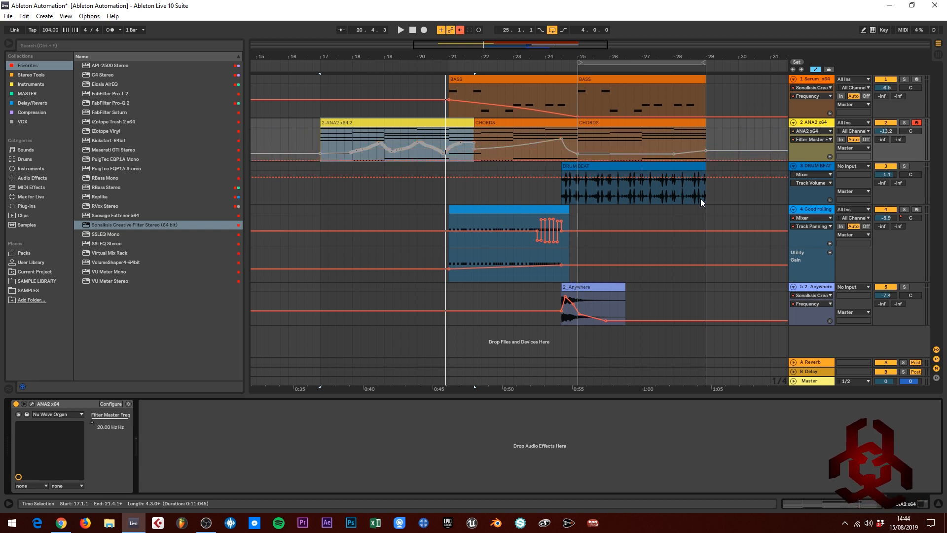
- Re-enable automation, record Filter Master Freq movements with the mapped controller from bar 17 to about bar 29, and play them back
{"action": "left_click", "coordinate": [460, 30]}
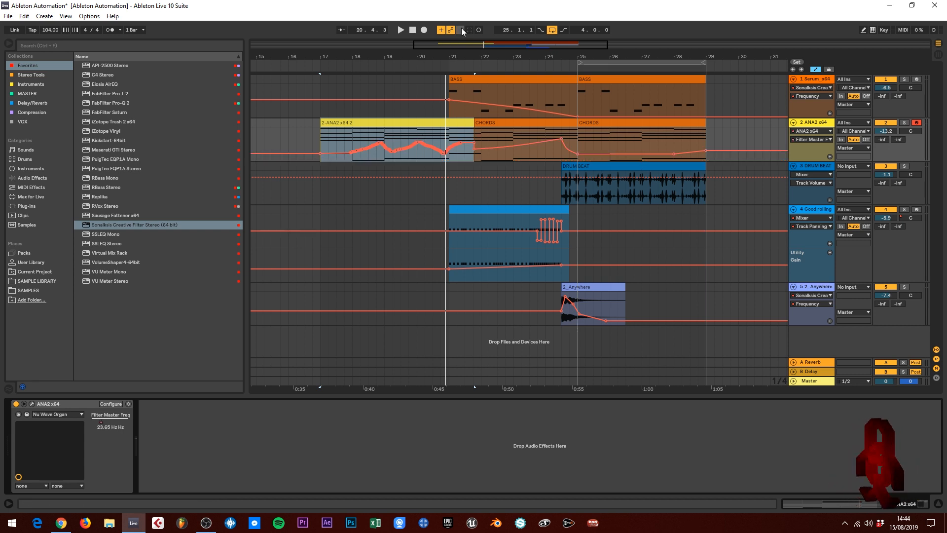
{"action": "left_click", "coordinate": [424, 30]}
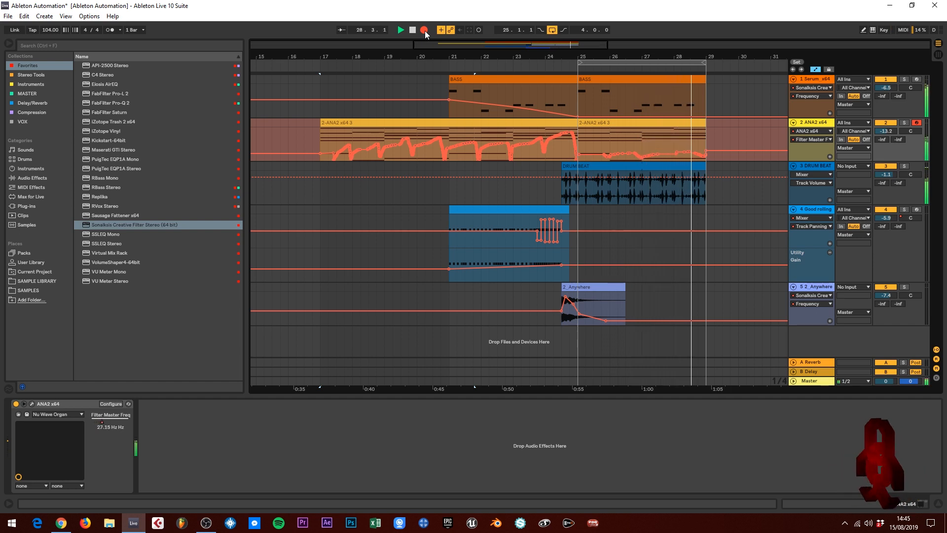
{"action": "key", "text": "space"}
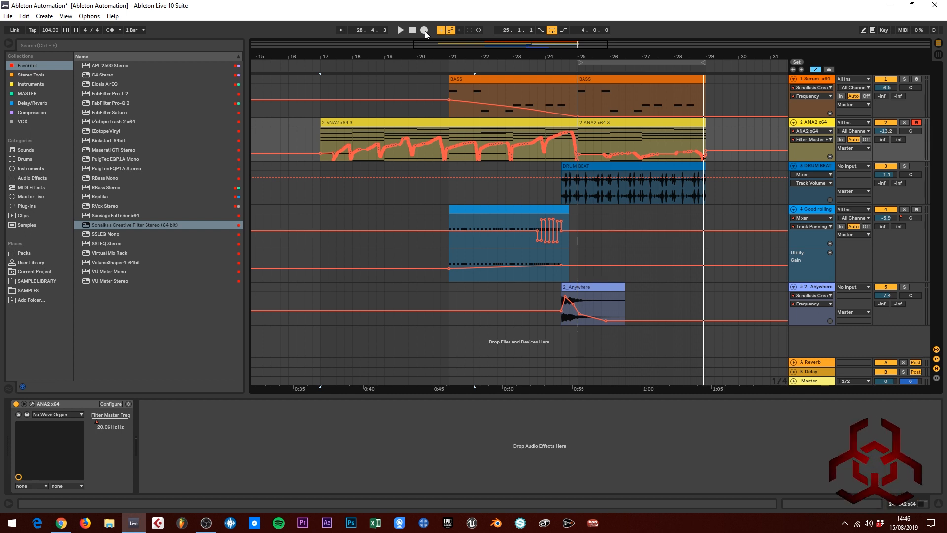
{"action": "key", "text": "space"}
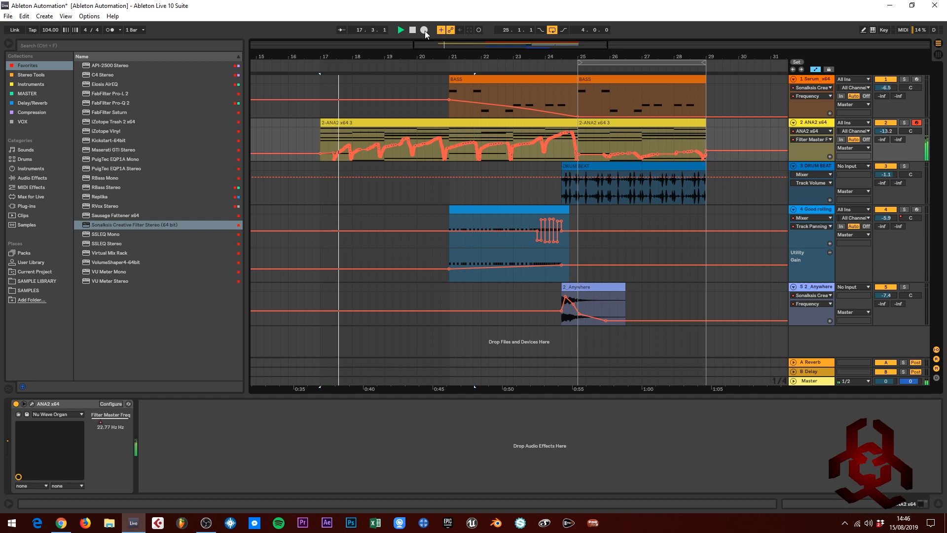